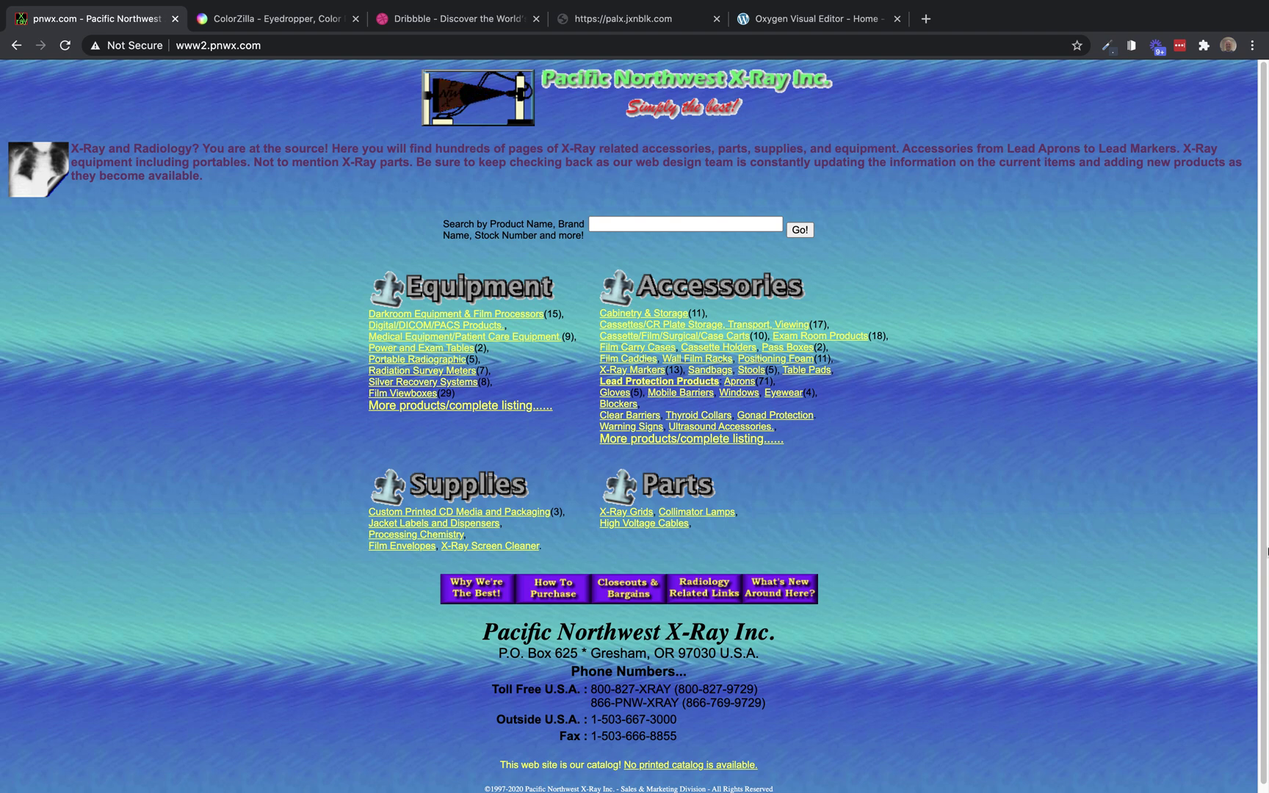
Step: Sample the bright green #0FDF64 from the Pacific Northwest X-Ray logo with ColorZilla's eyedropper
click(250, 20)
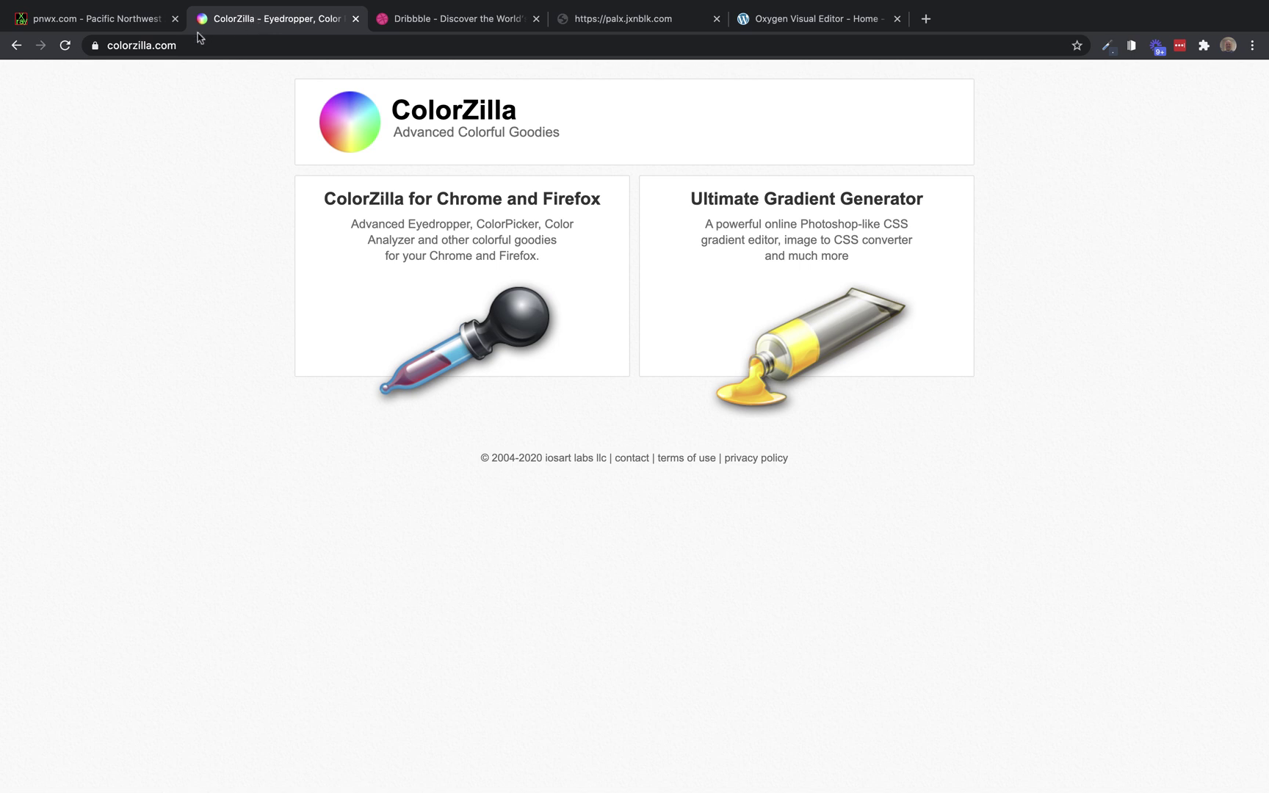
click(127, 22)
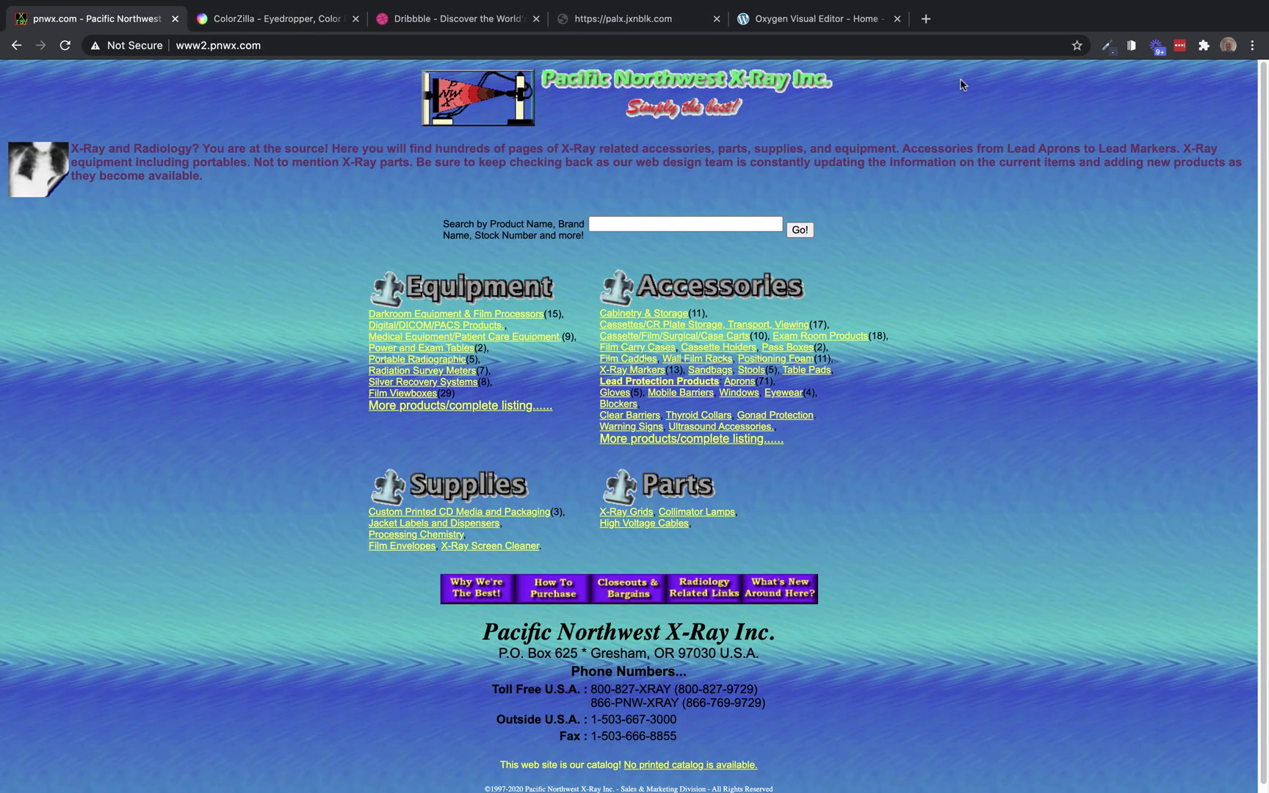
click(1109, 47)
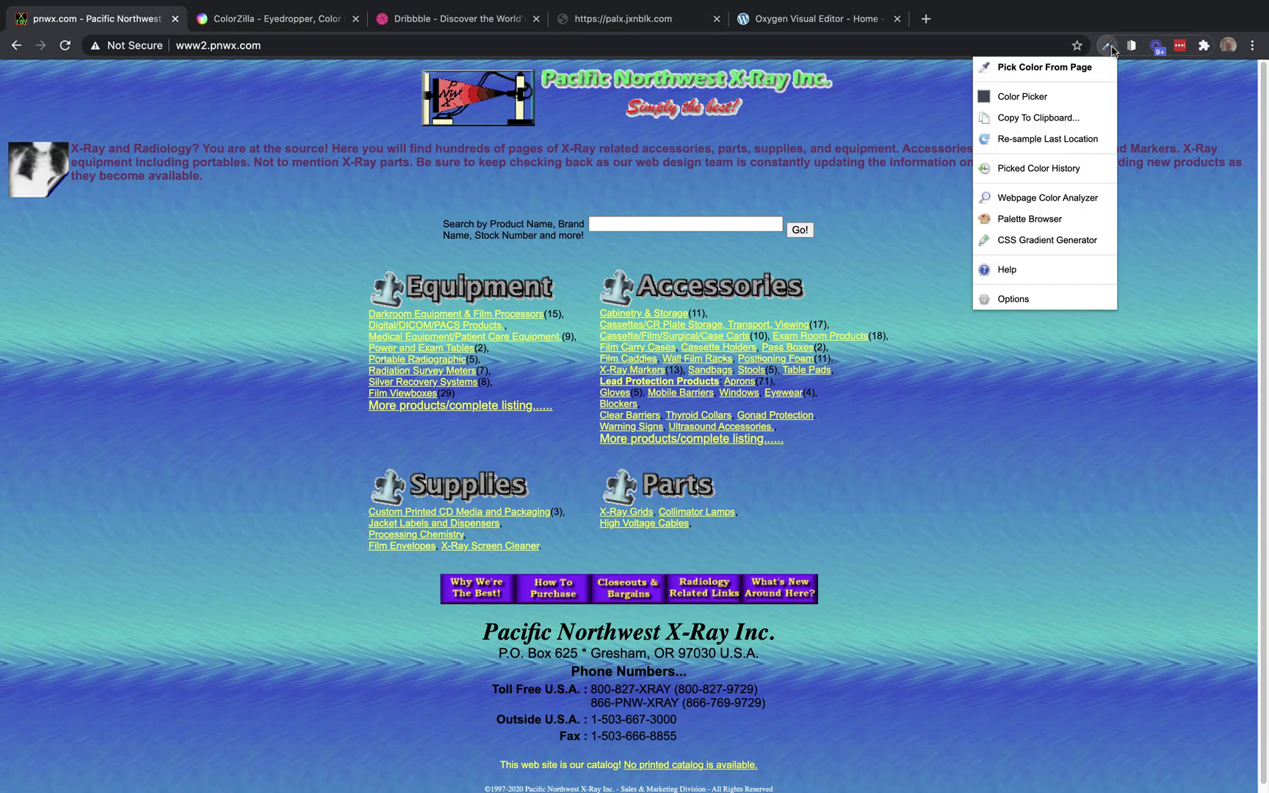
click(1078, 67)
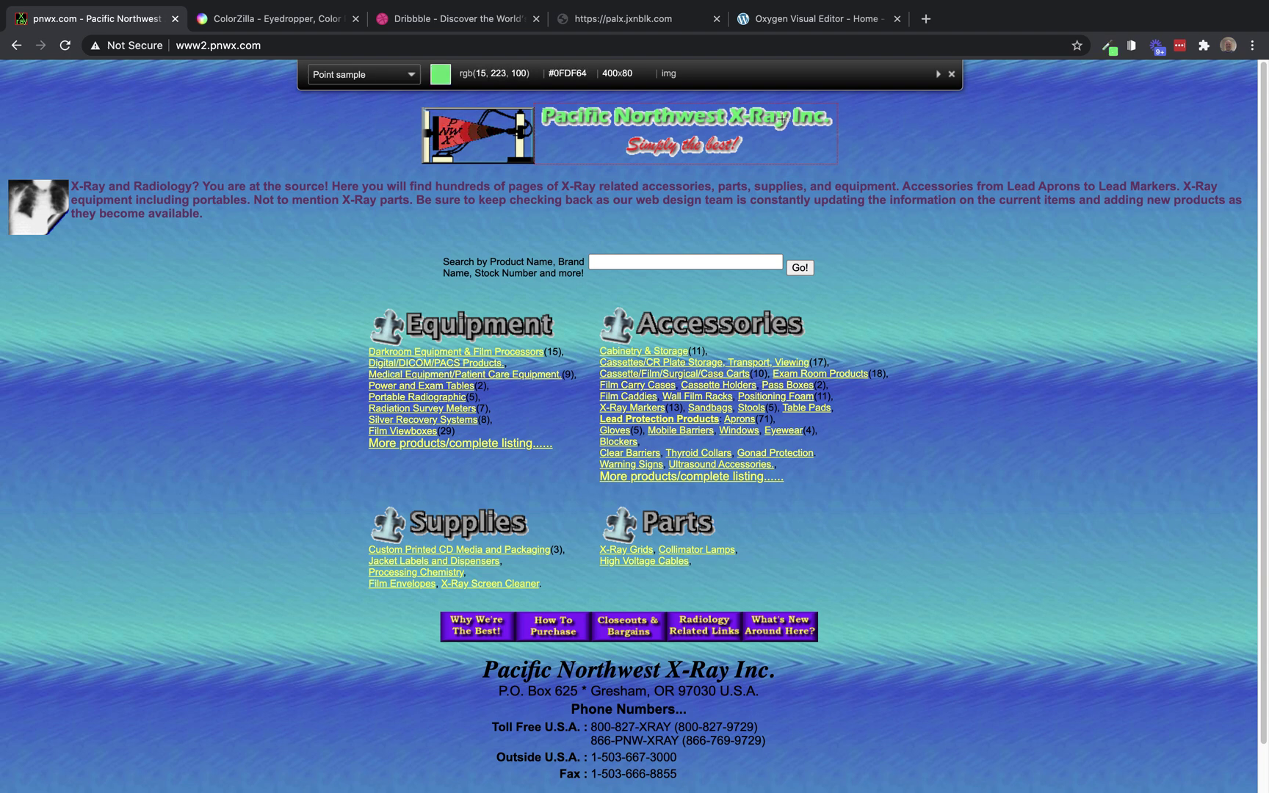
click(782, 118)
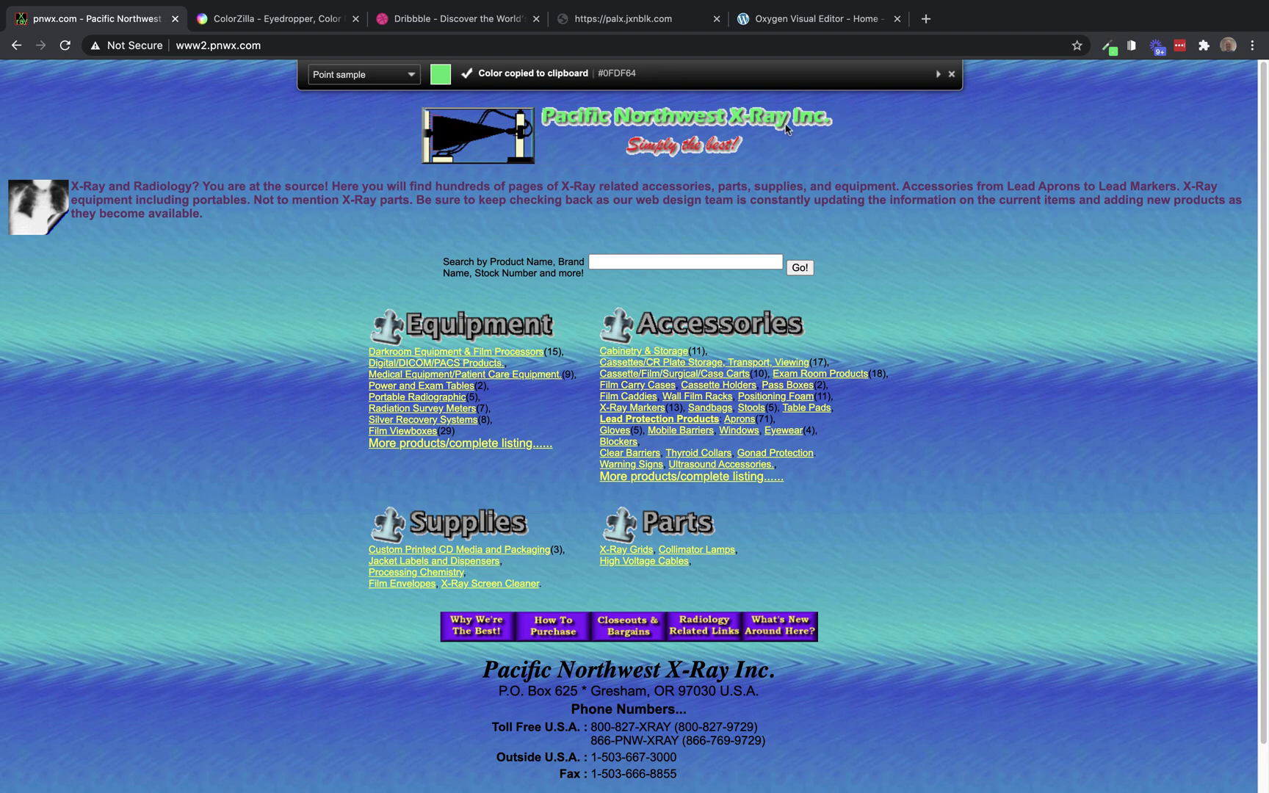
click(951, 74)
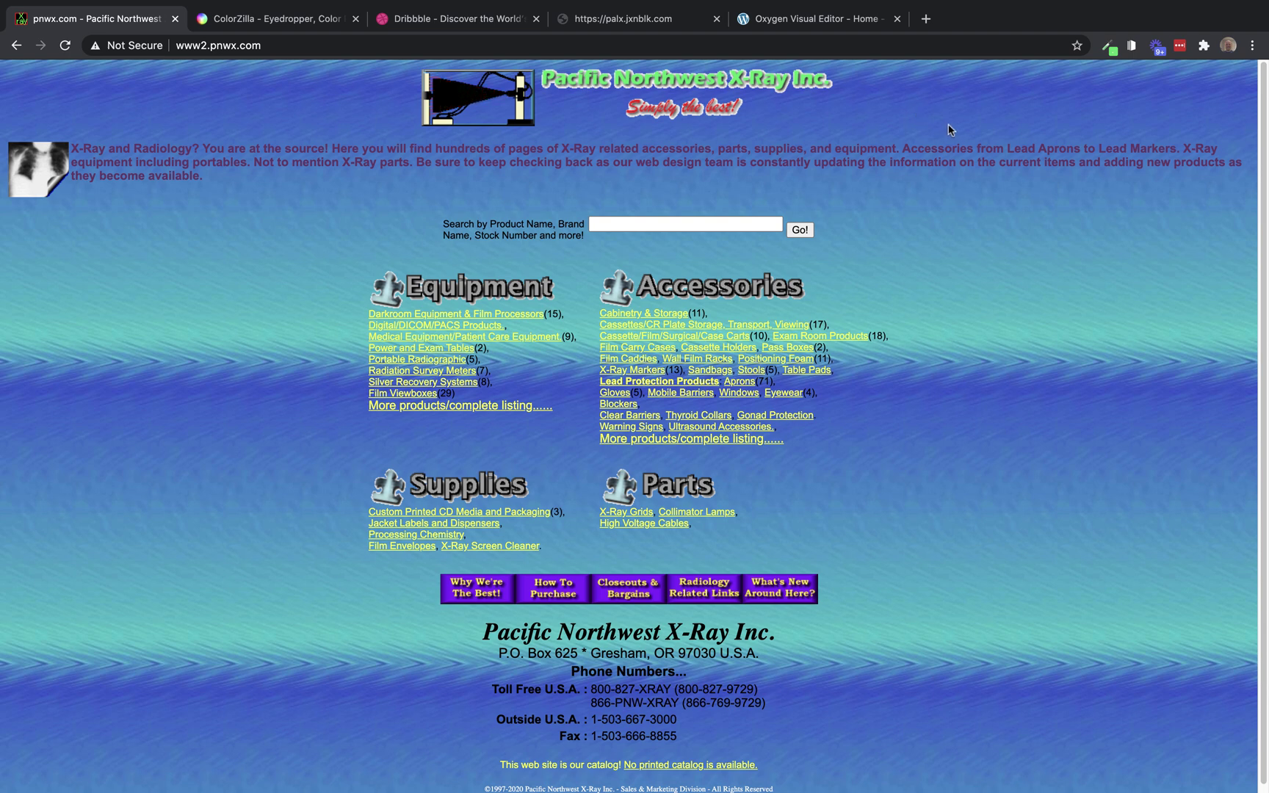
Step: Filter Dribbble's popular shots by the colour 0FDF64, removing the doubled hash
click(451, 23)
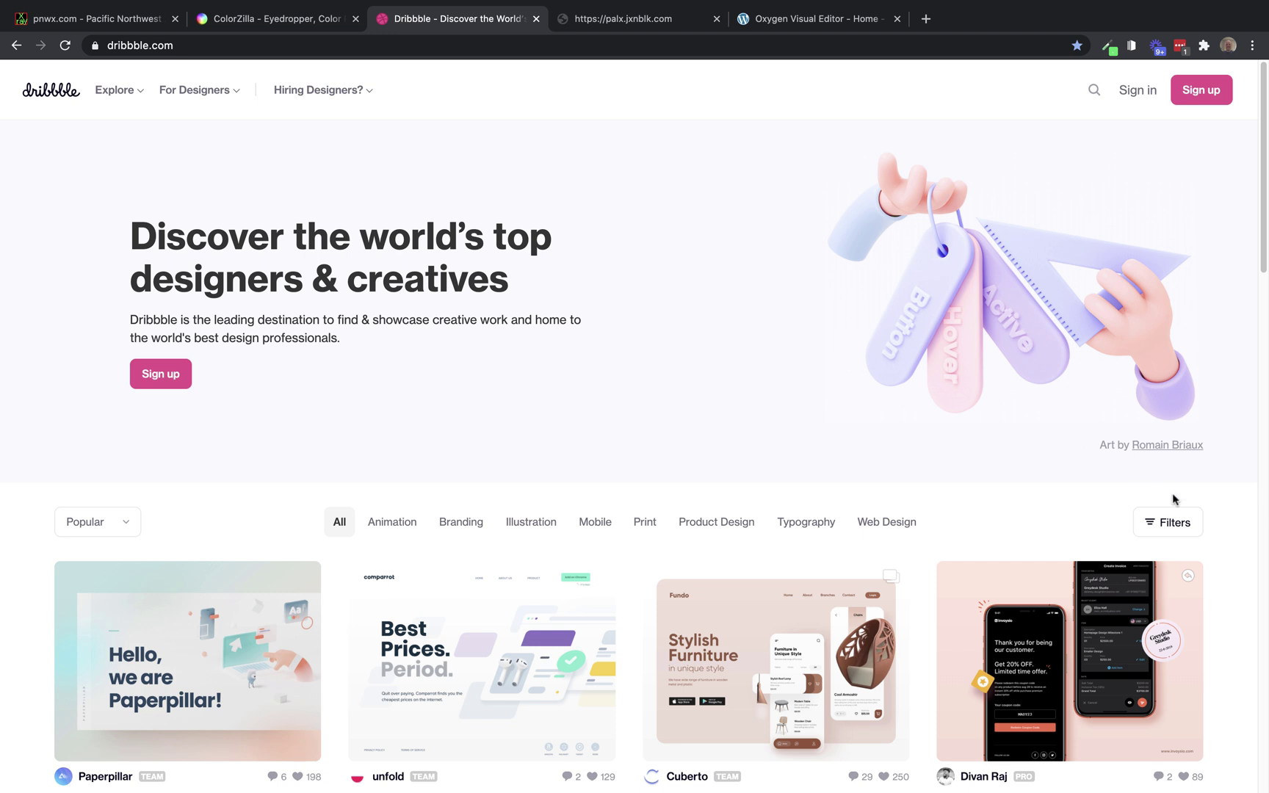
click(1173, 522)
scroll(884, 435, down, 1)
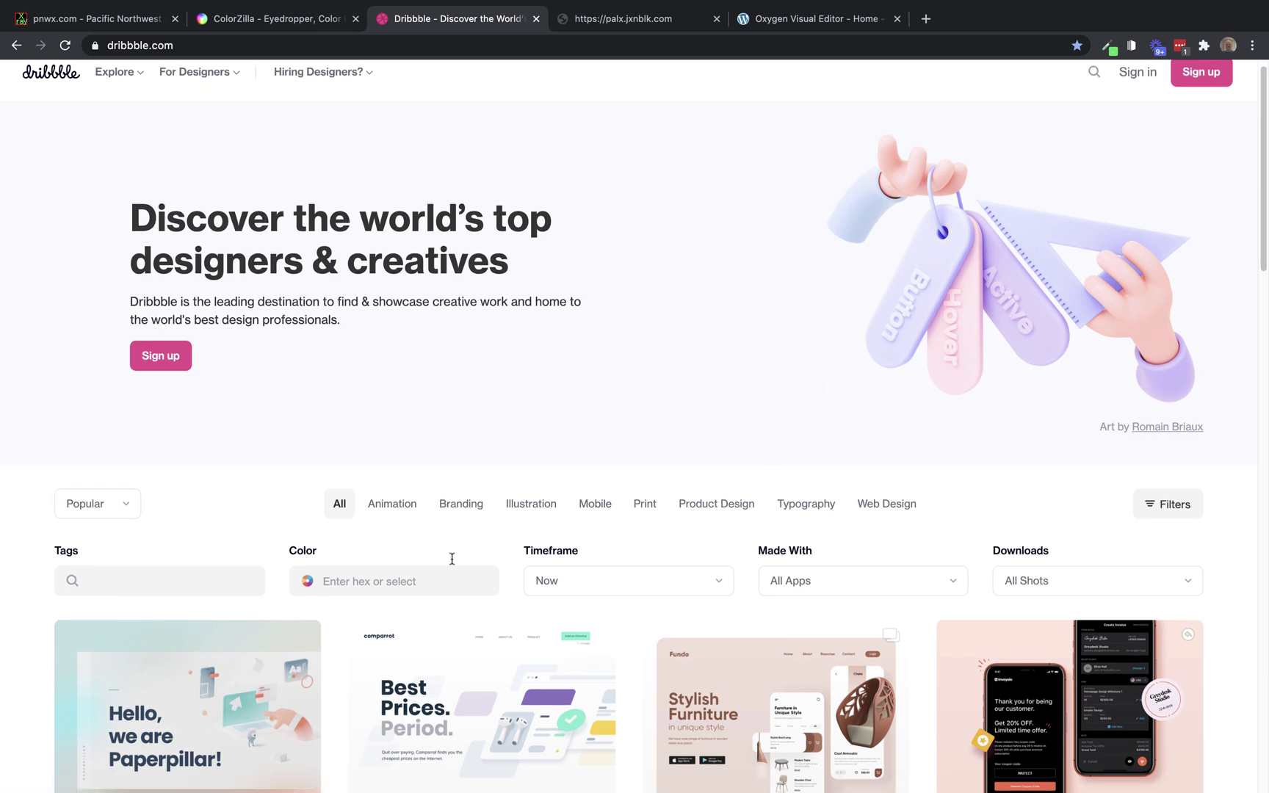
click(426, 578)
key(super+v)
key(Left)
key(Left)
key(Left)
key(Left)
key(Left)
key(Left)
key(BackSpace)
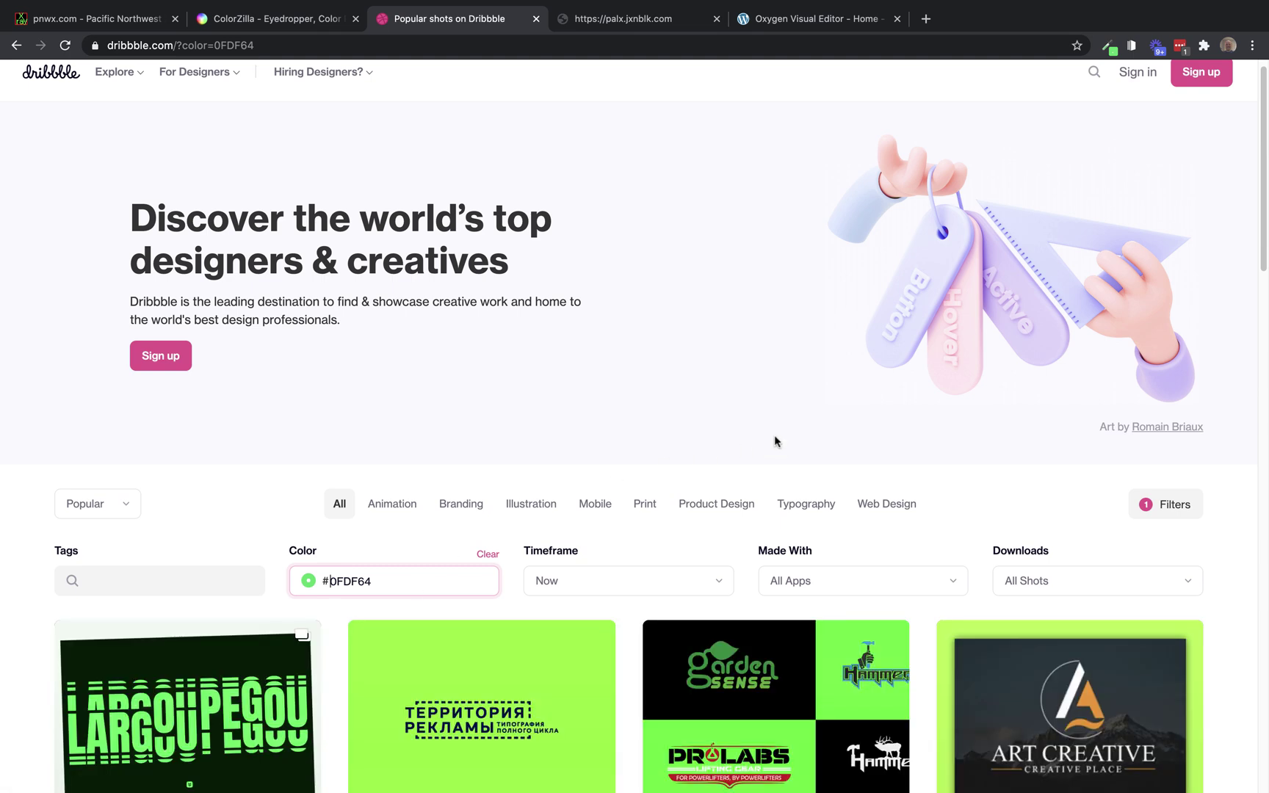
Step: Scroll through the green-themed shot results
scroll(1175, 338, down, 5)
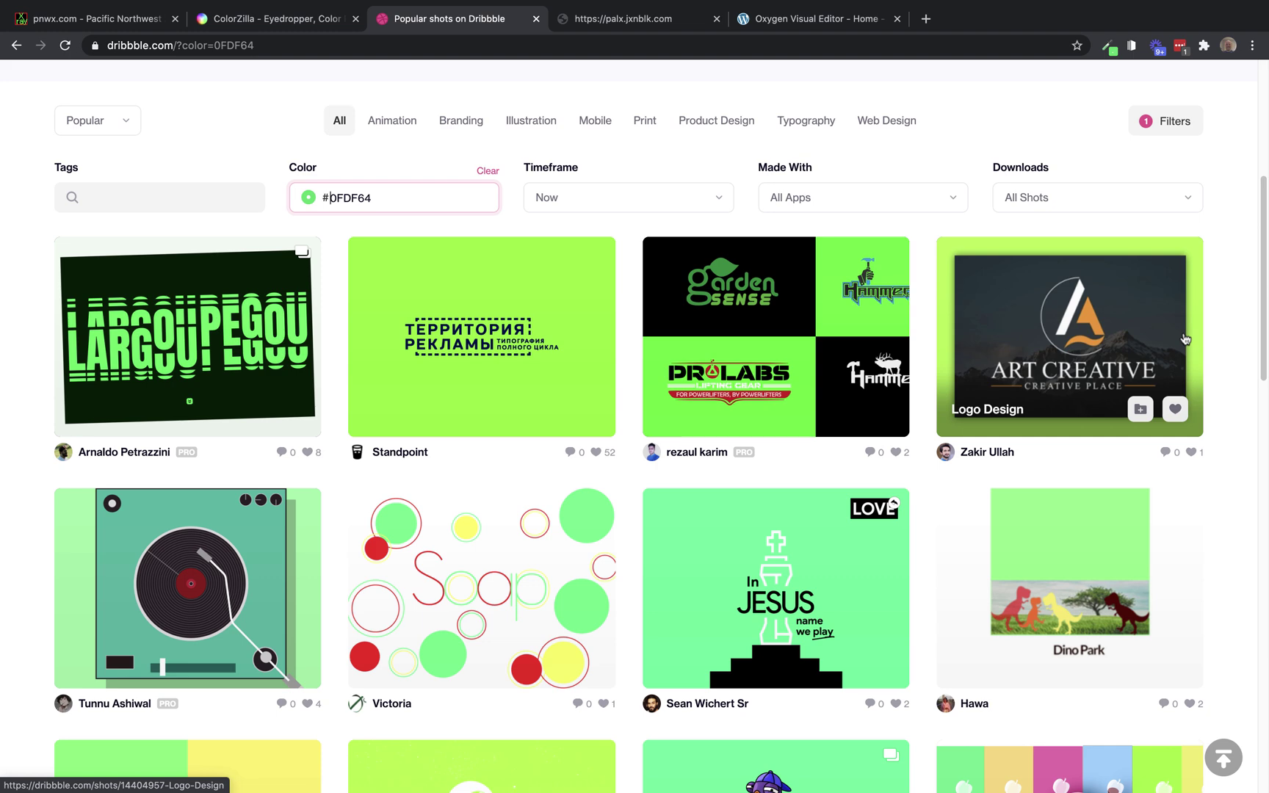
scroll(1182, 346, down, 4)
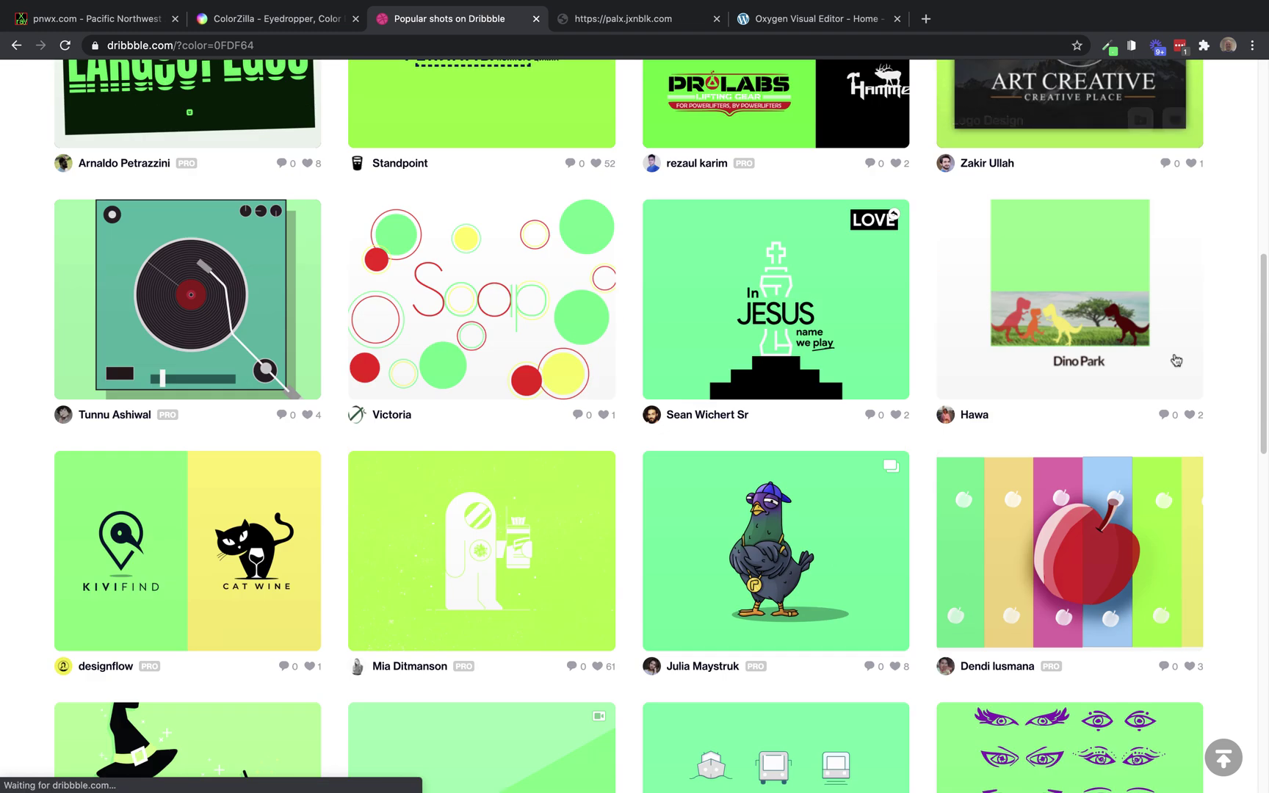
scroll(1175, 359, down, 1)
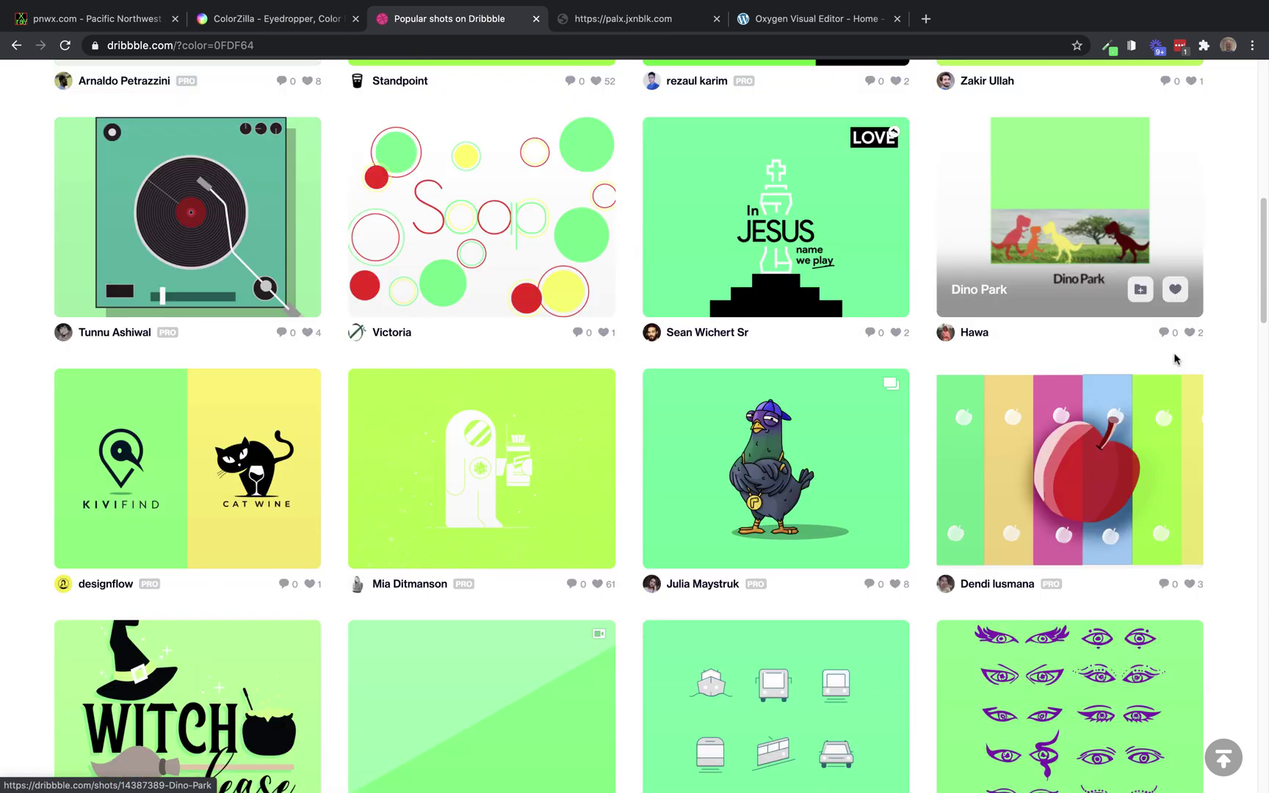
scroll(1175, 358, down, 1)
scroll(1173, 359, down, 2)
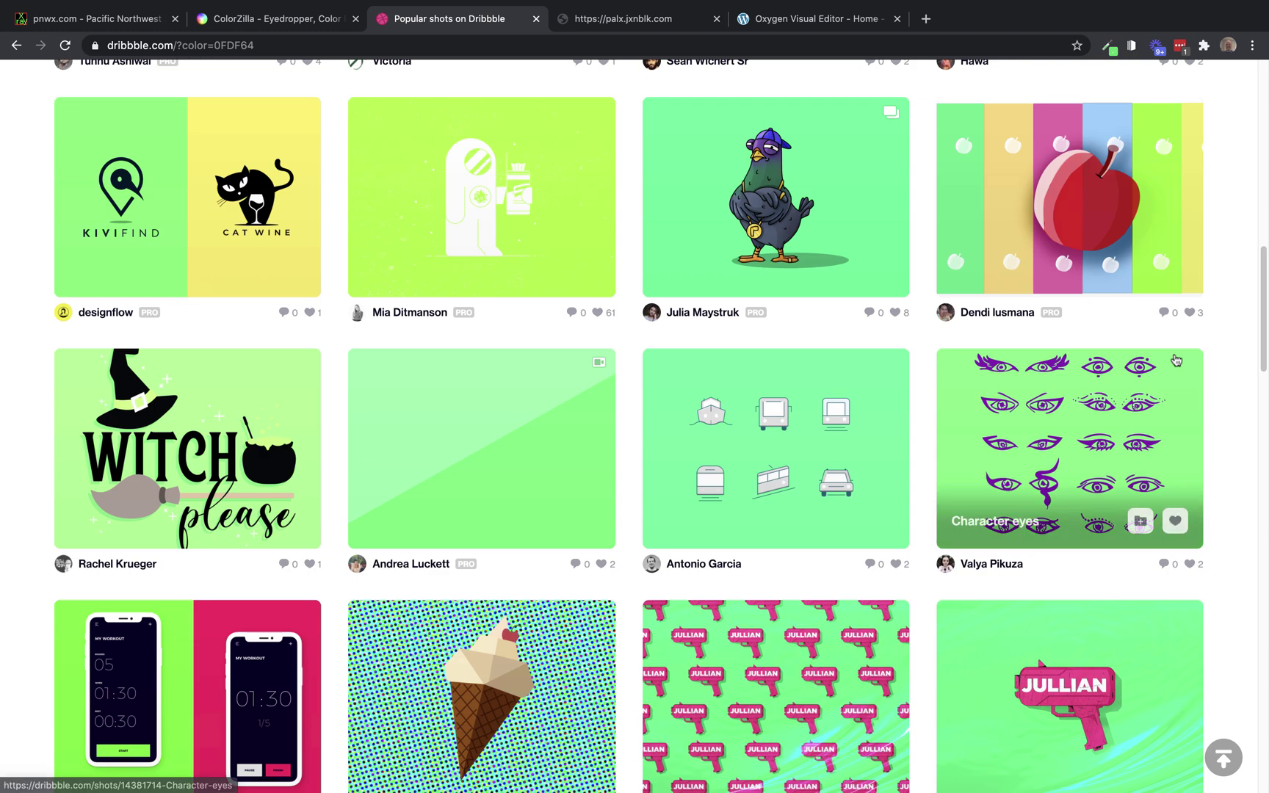
scroll(1173, 358, down, 1)
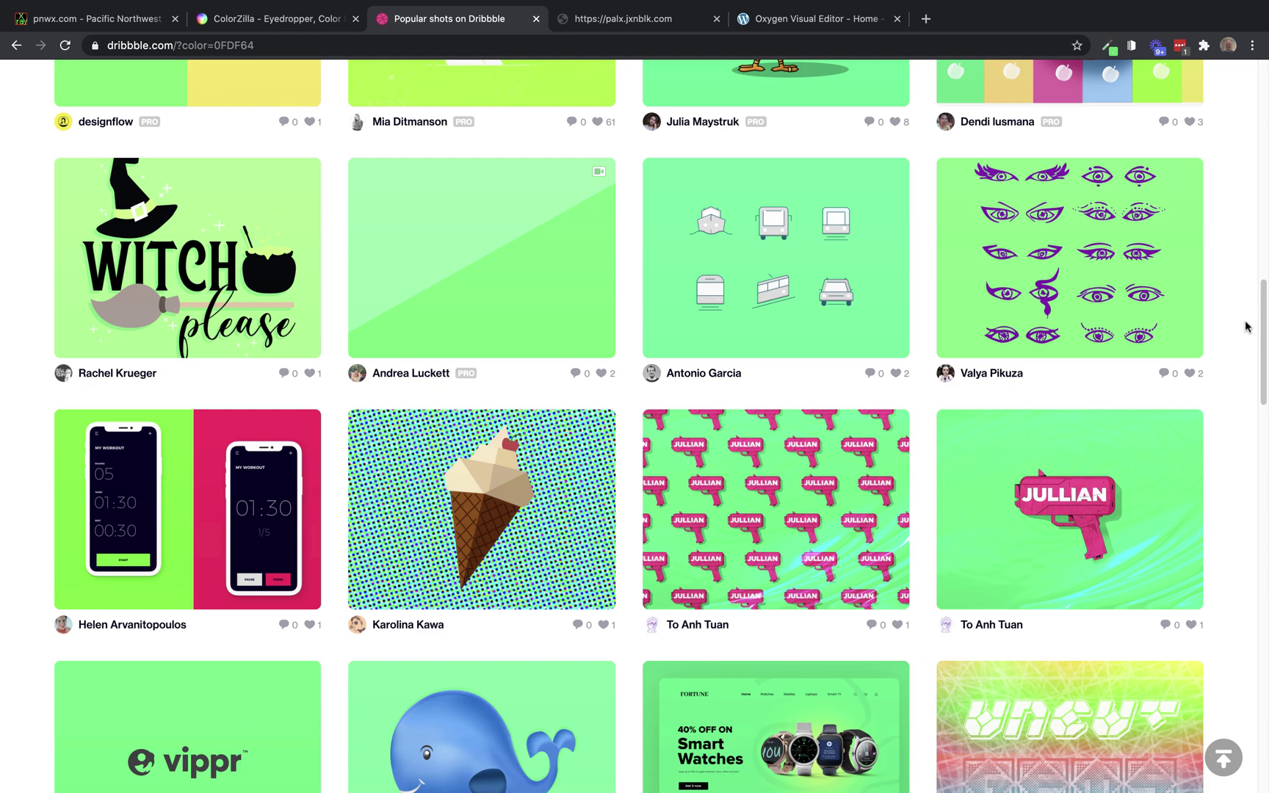
scroll(1245, 326, down, 3)
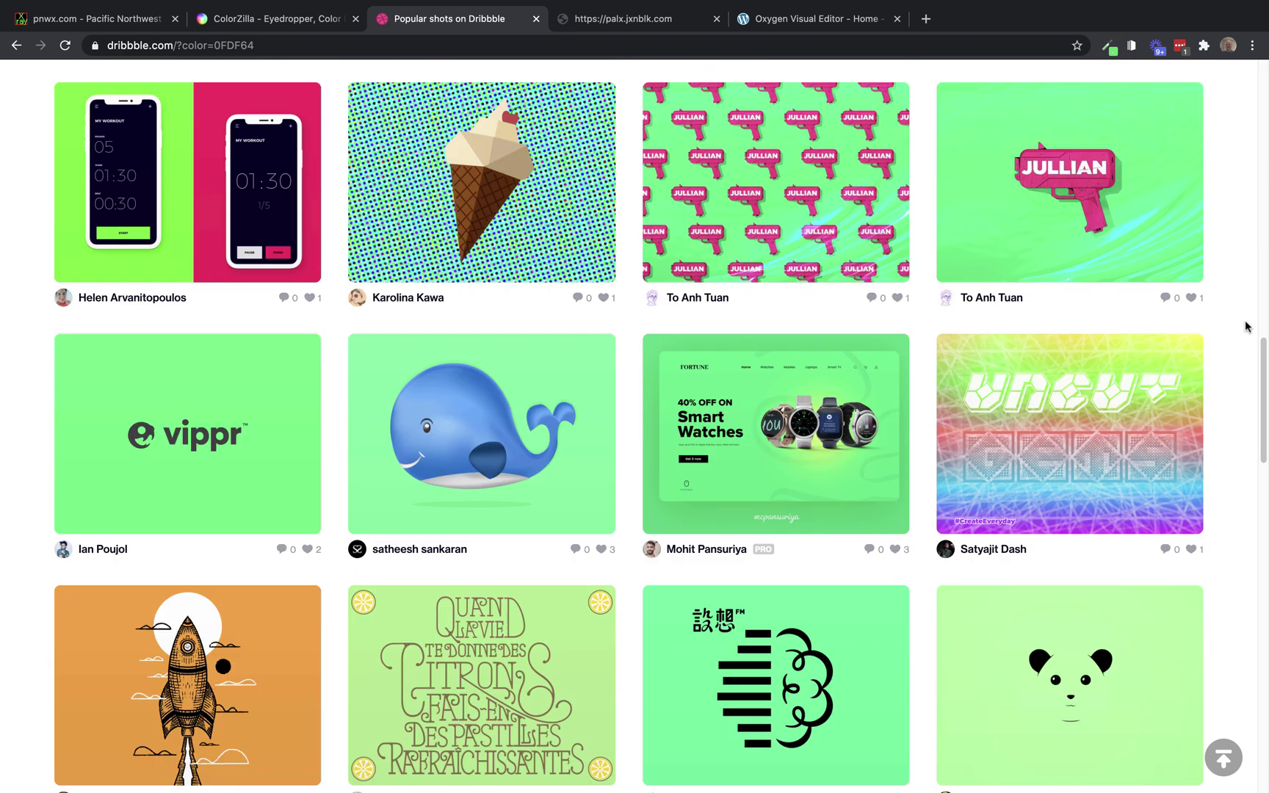
scroll(1246, 326, down, 3)
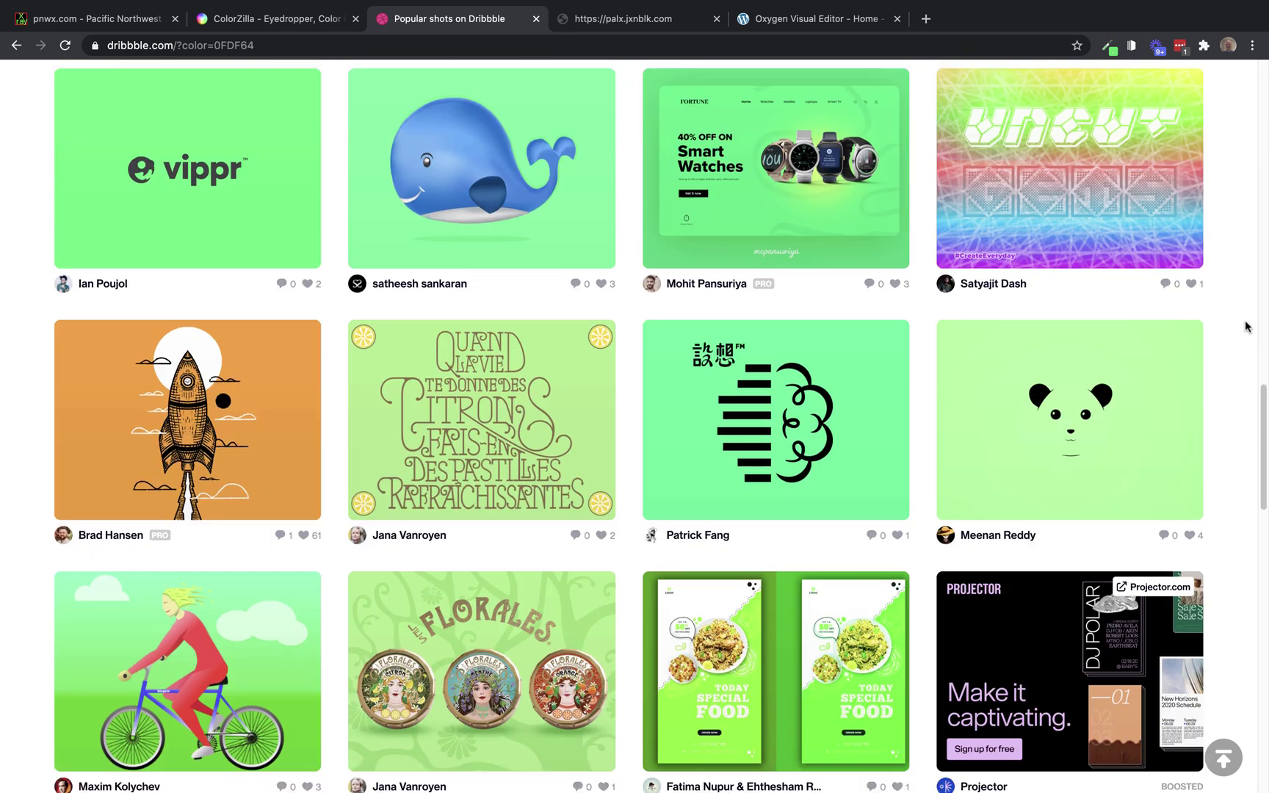
scroll(1246, 326, down, 1)
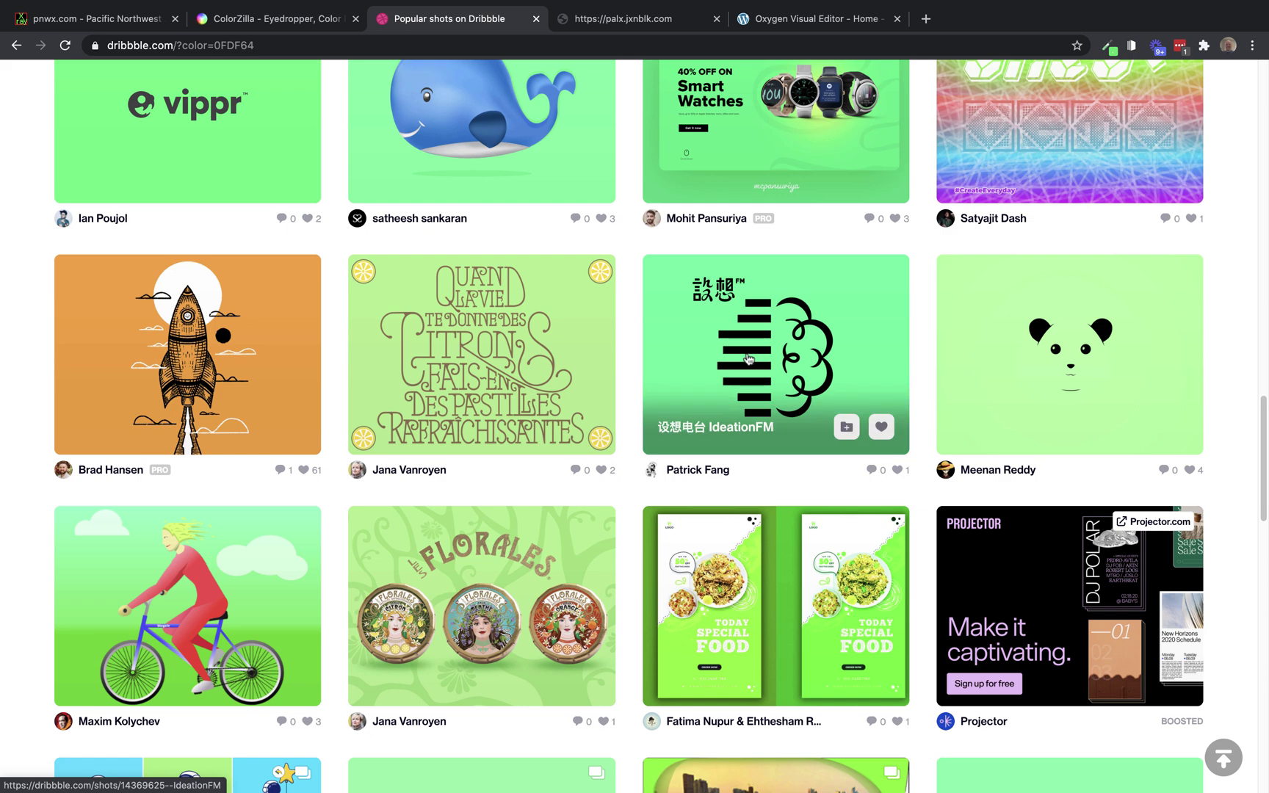
Step: Copy the dark navy #001725 from a green Dribbble shot with ColorZilla's eyedropper
click(1106, 46)
click(1071, 68)
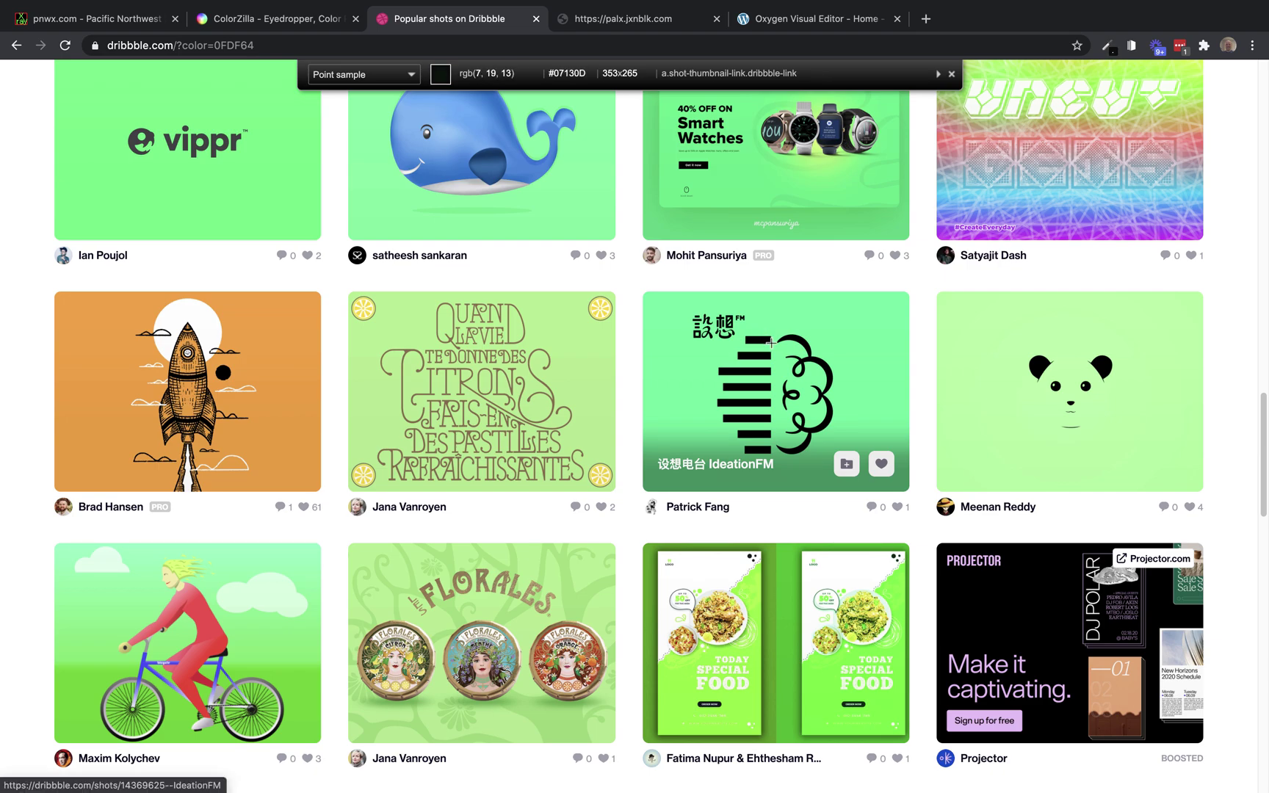
scroll(757, 338, up, 10)
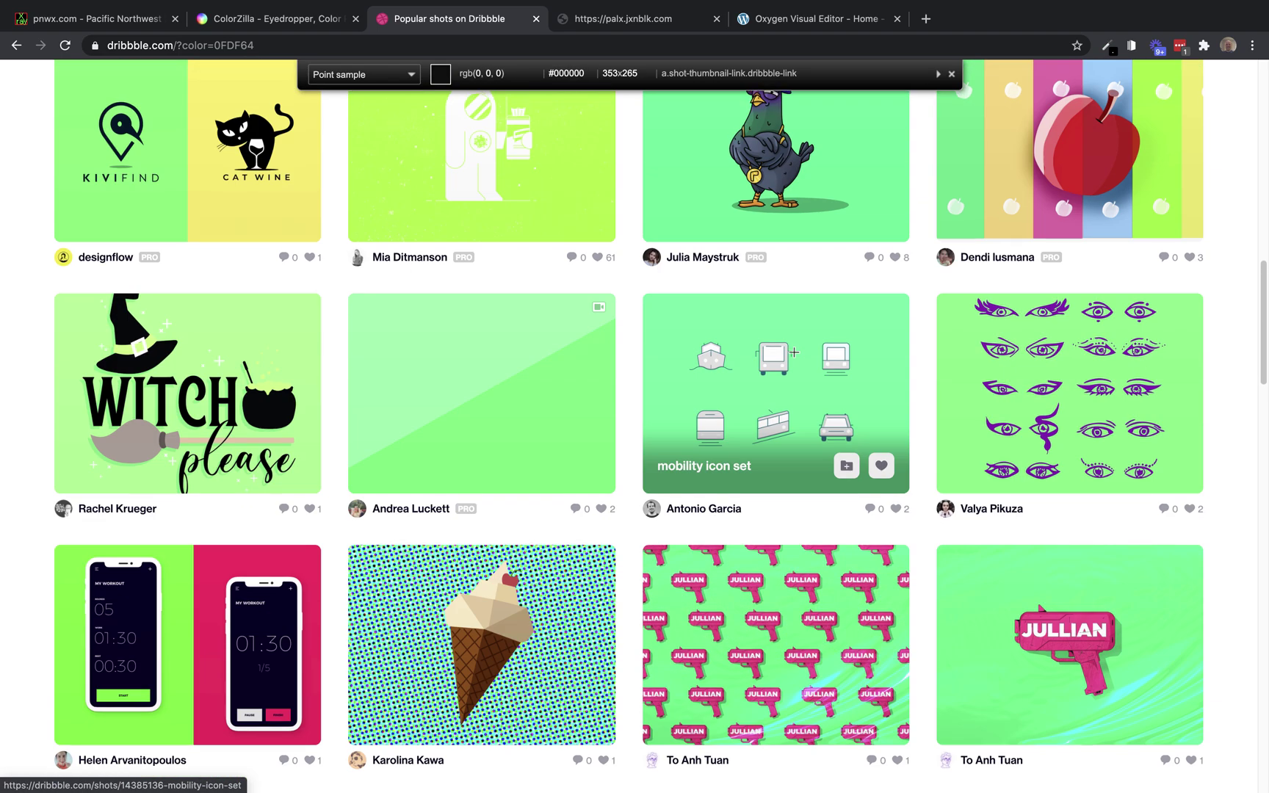
scroll(793, 353, up, 4)
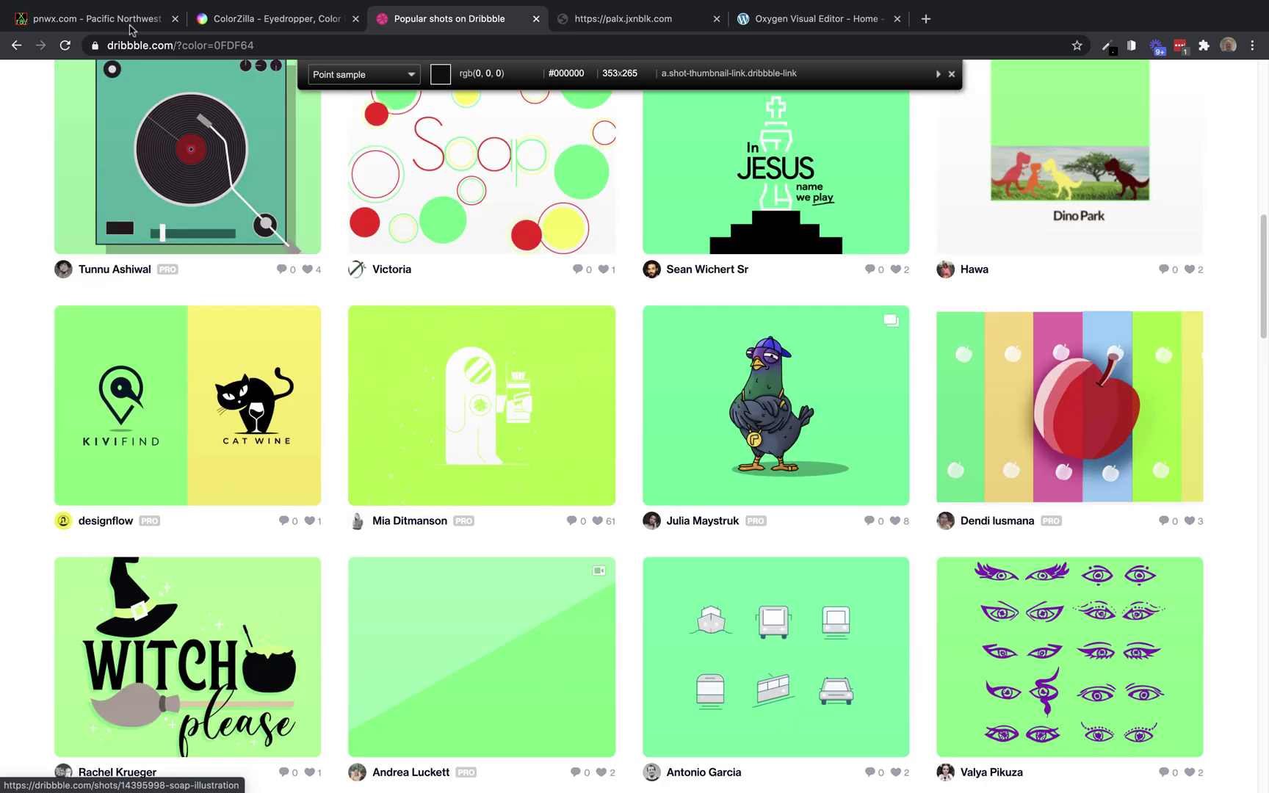
click(126, 390)
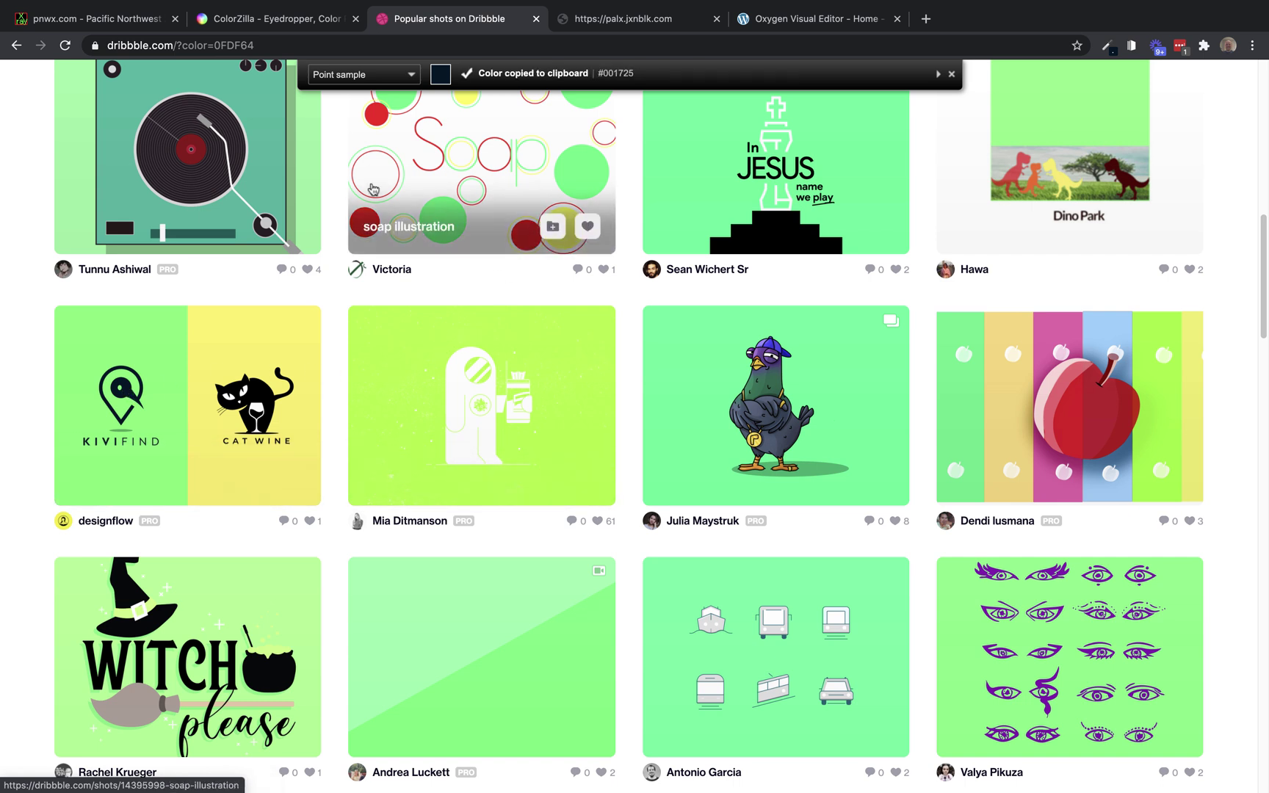
scroll(329, 174, down, 1)
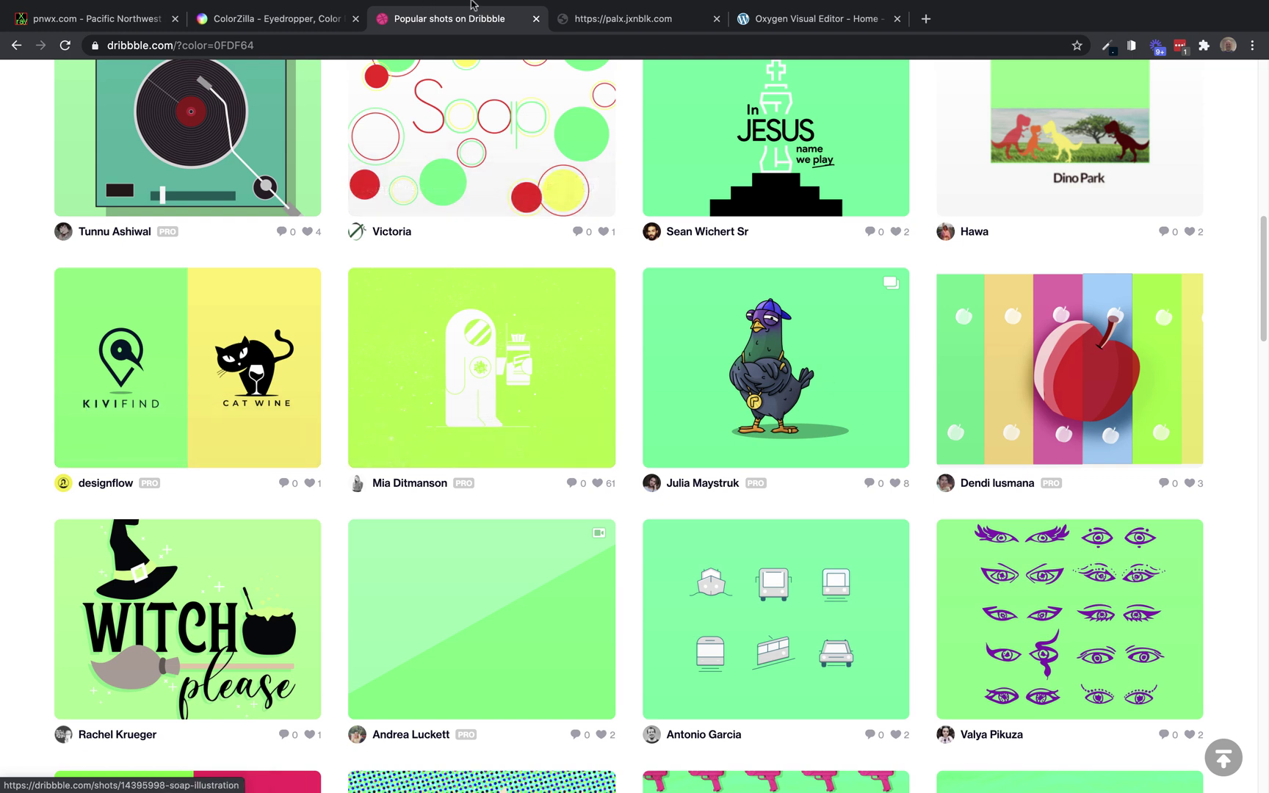
scroll(471, 3, down, 3)
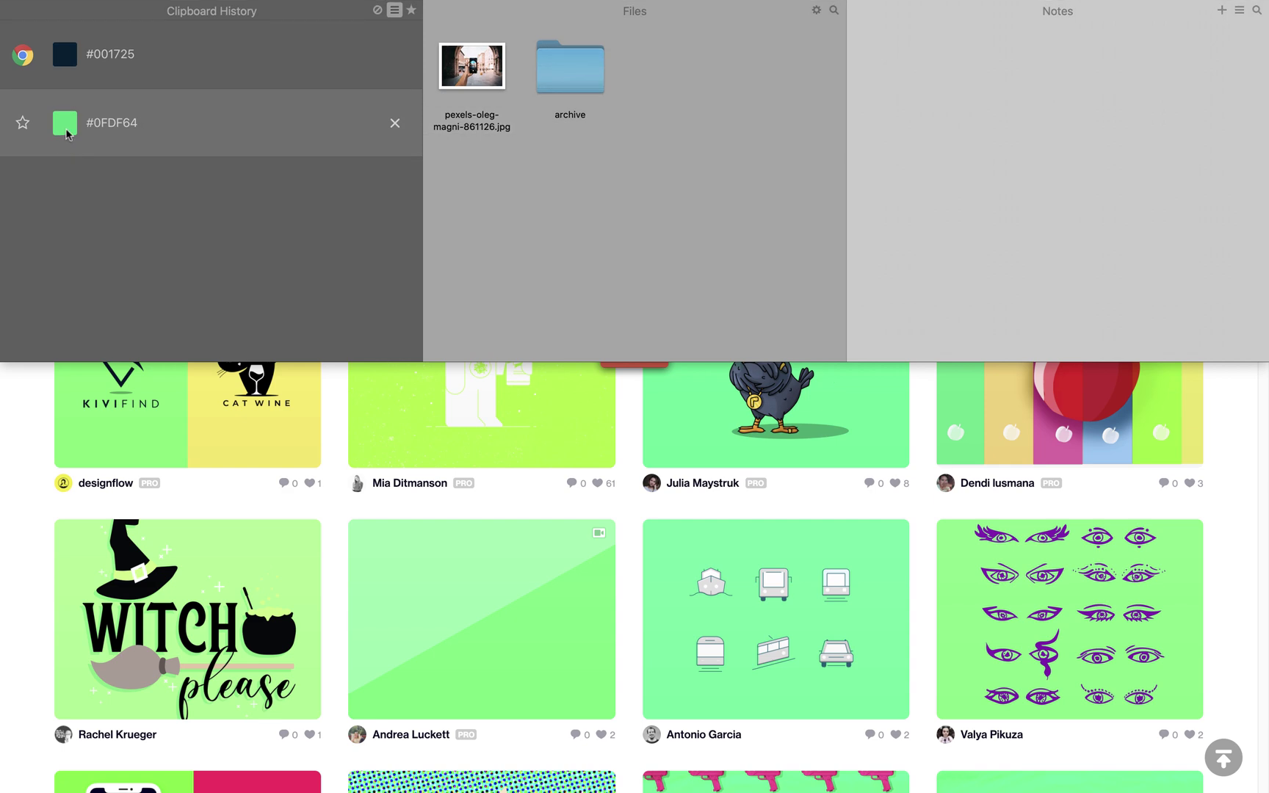
click(31, 401)
scroll(363, 340, up, 5)
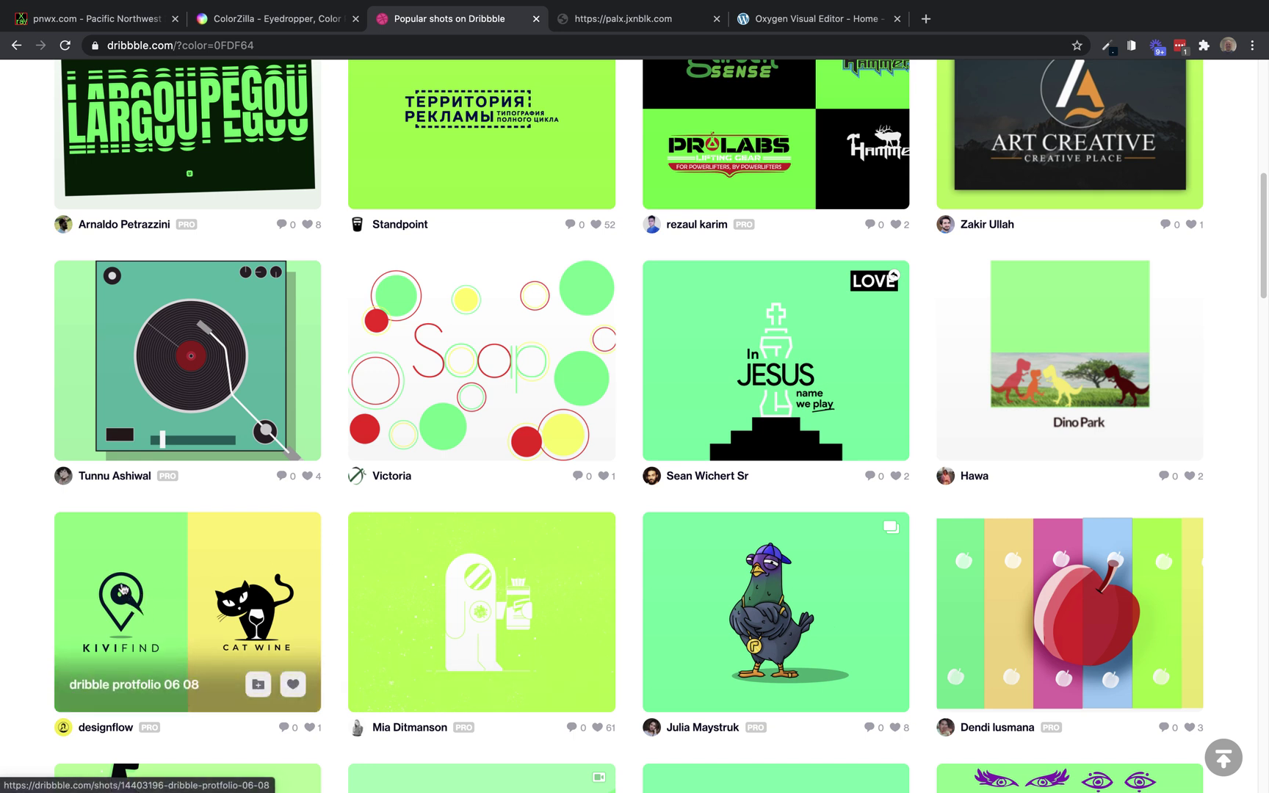
scroll(120, 591, down, 1)
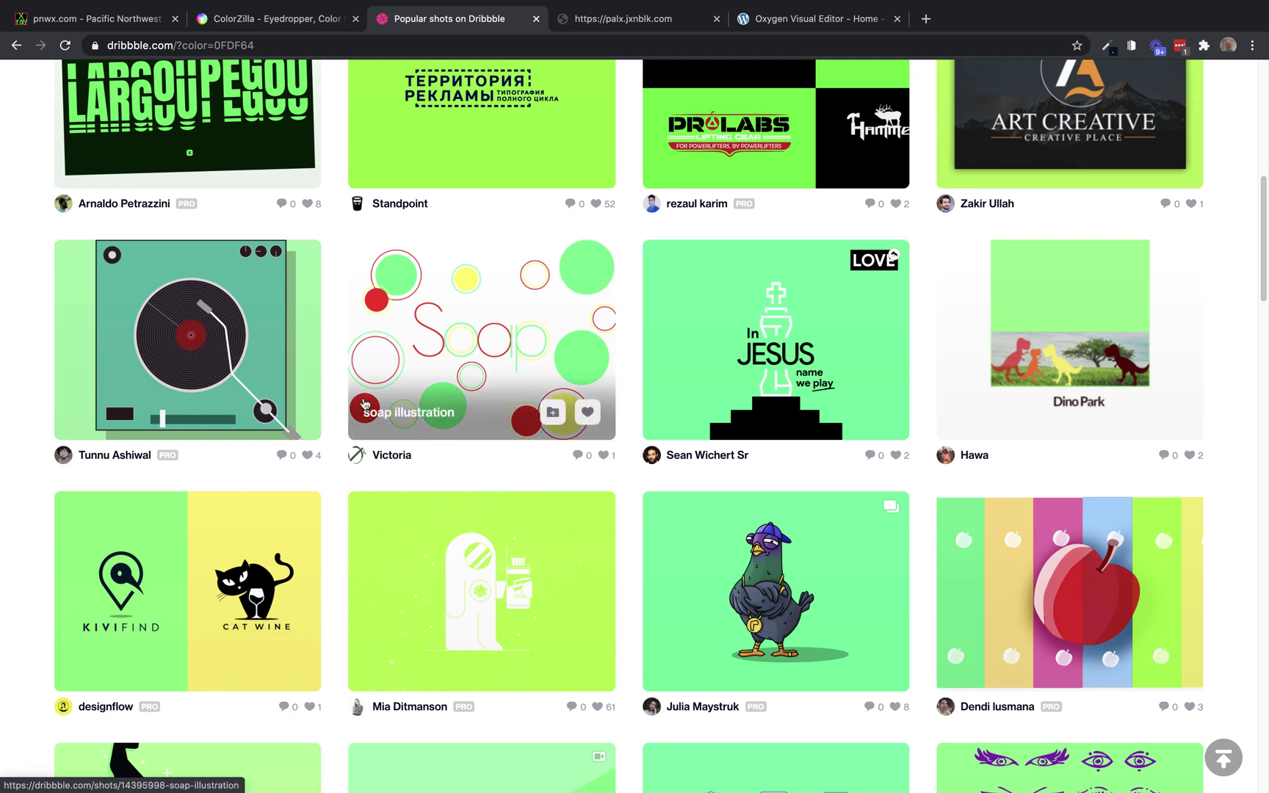
click(622, 22)
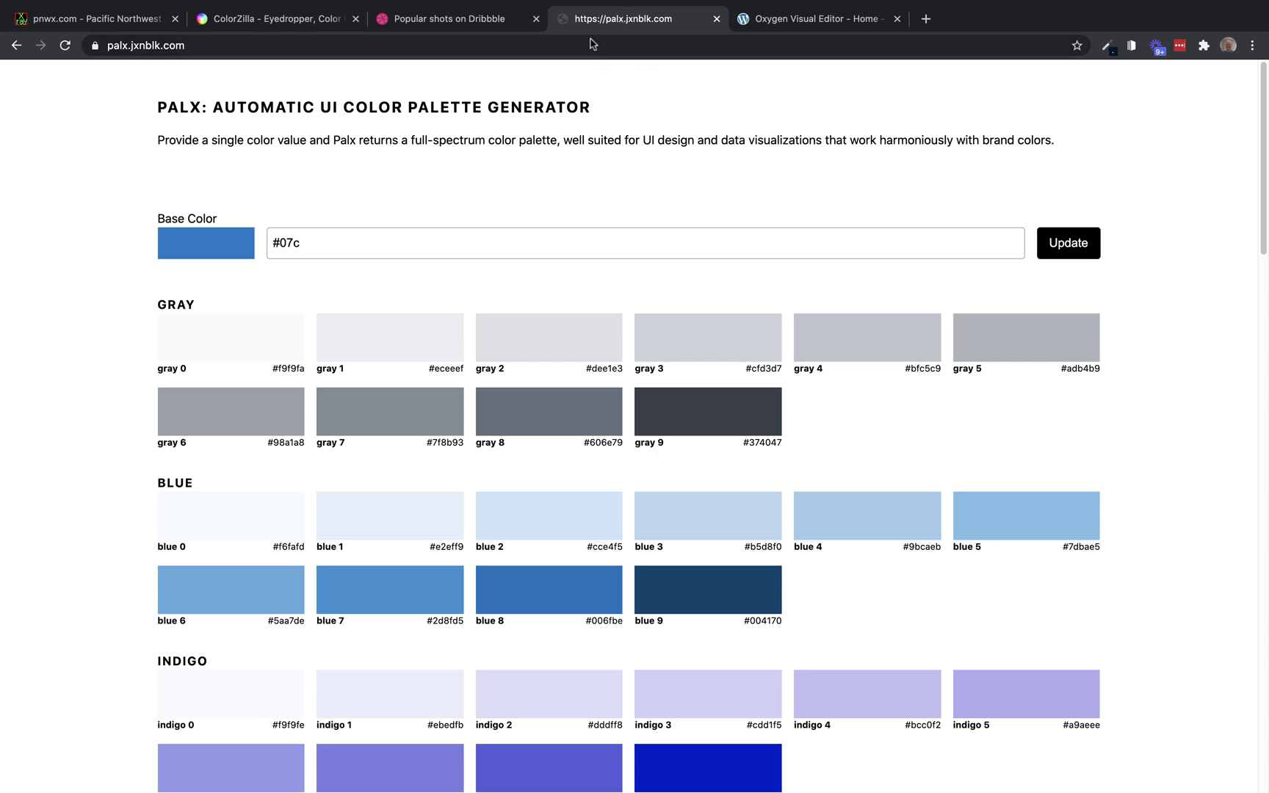
Step: Regenerate the Palx palette using #0FDF64 from clipboard history as the base colour
mouse_move(617, 6)
click(165, 140)
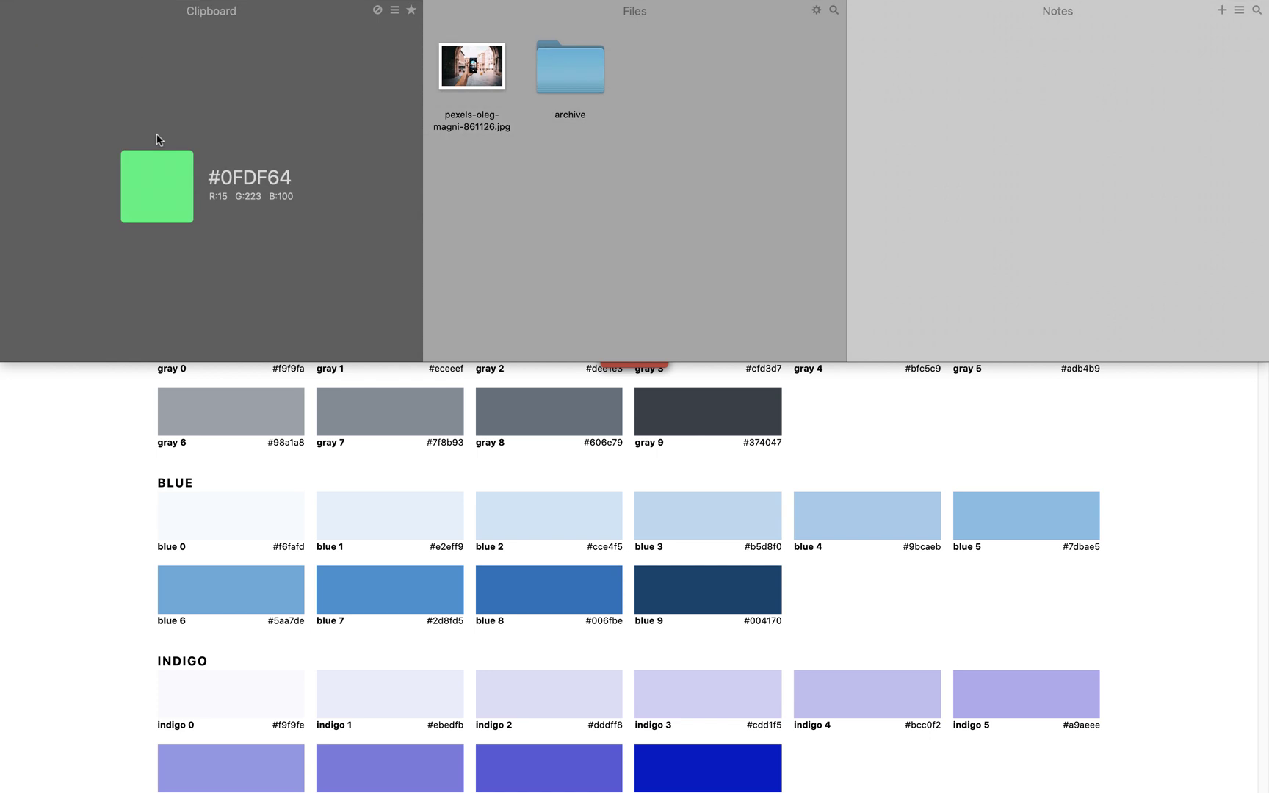
click(73, 454)
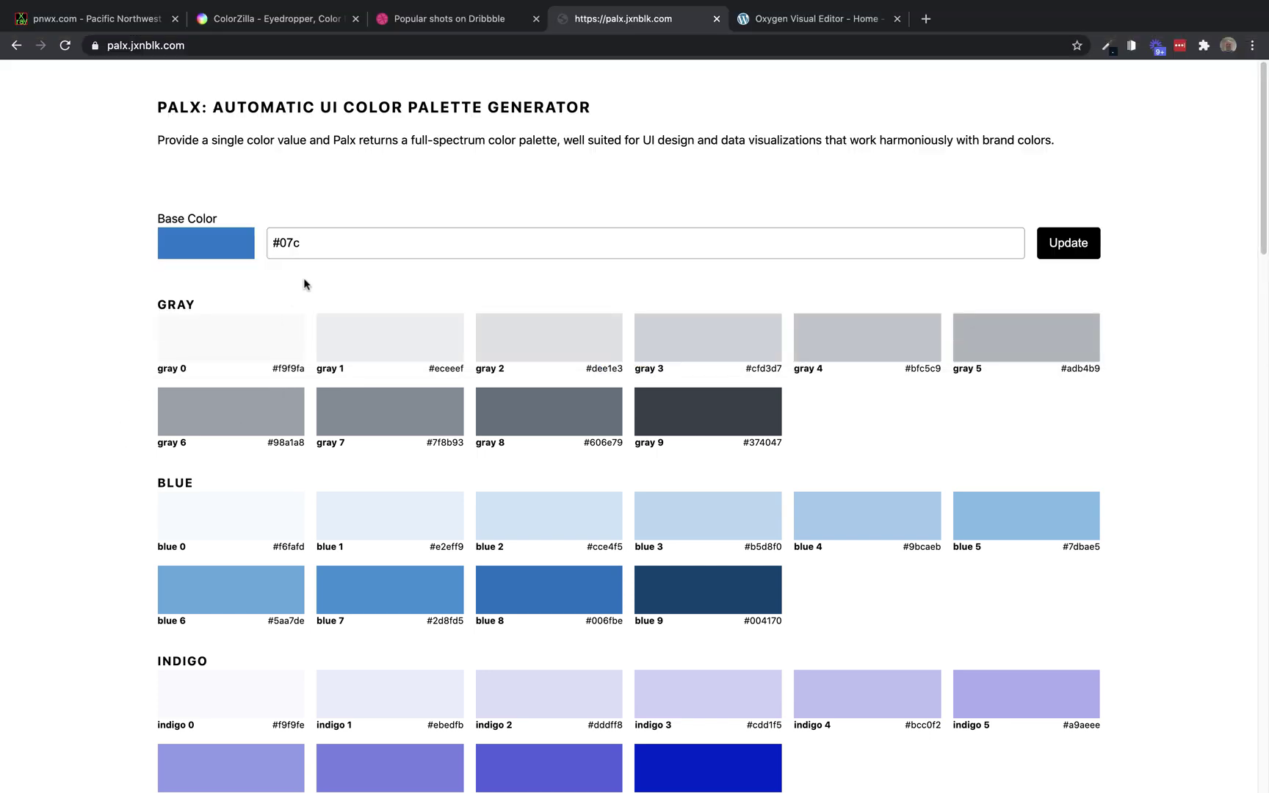
triple_click(321, 250)
key(super+v)
click(1061, 255)
Step: Review the green-based palette swatches, then recopy navy #001725 from clipboard history
scroll(1137, 269, down, 3)
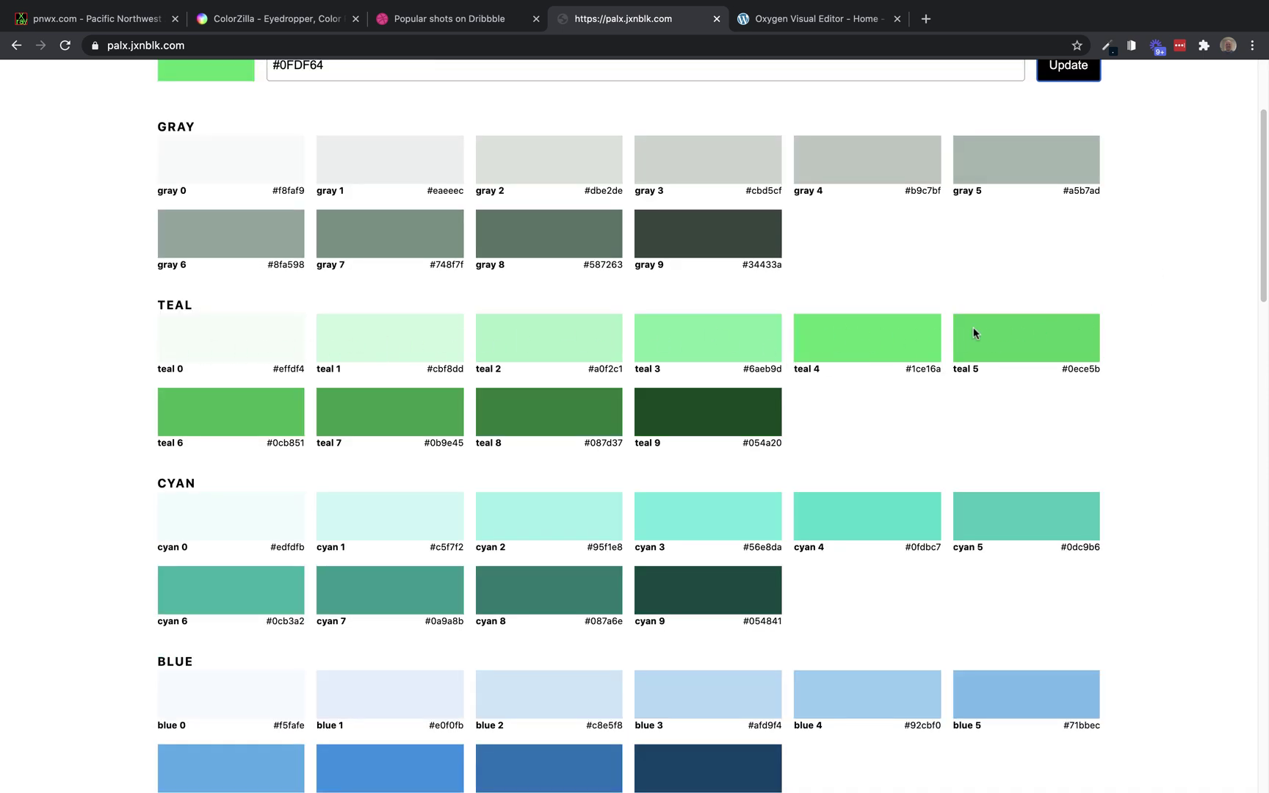
scroll(1092, 328, down, 5)
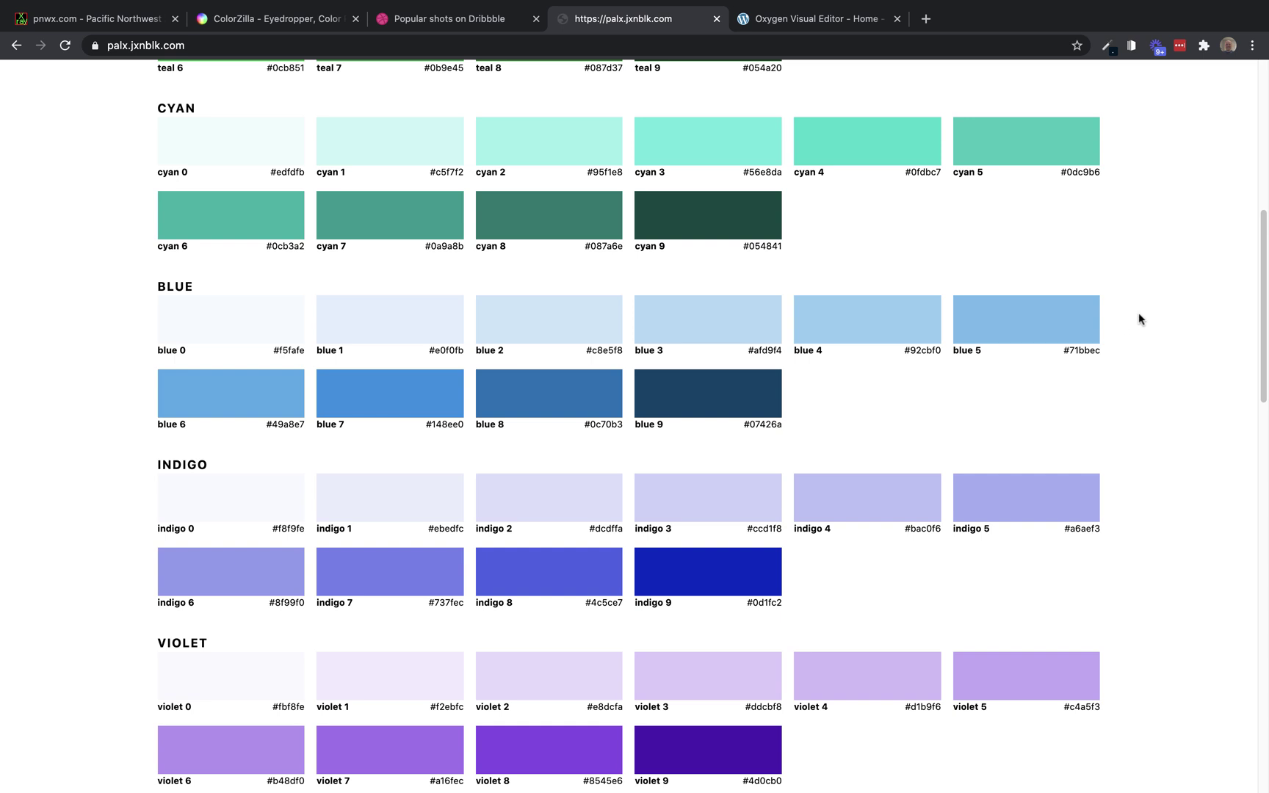
scroll(1135, 304, down, 5)
scroll(1111, 339, down, 3)
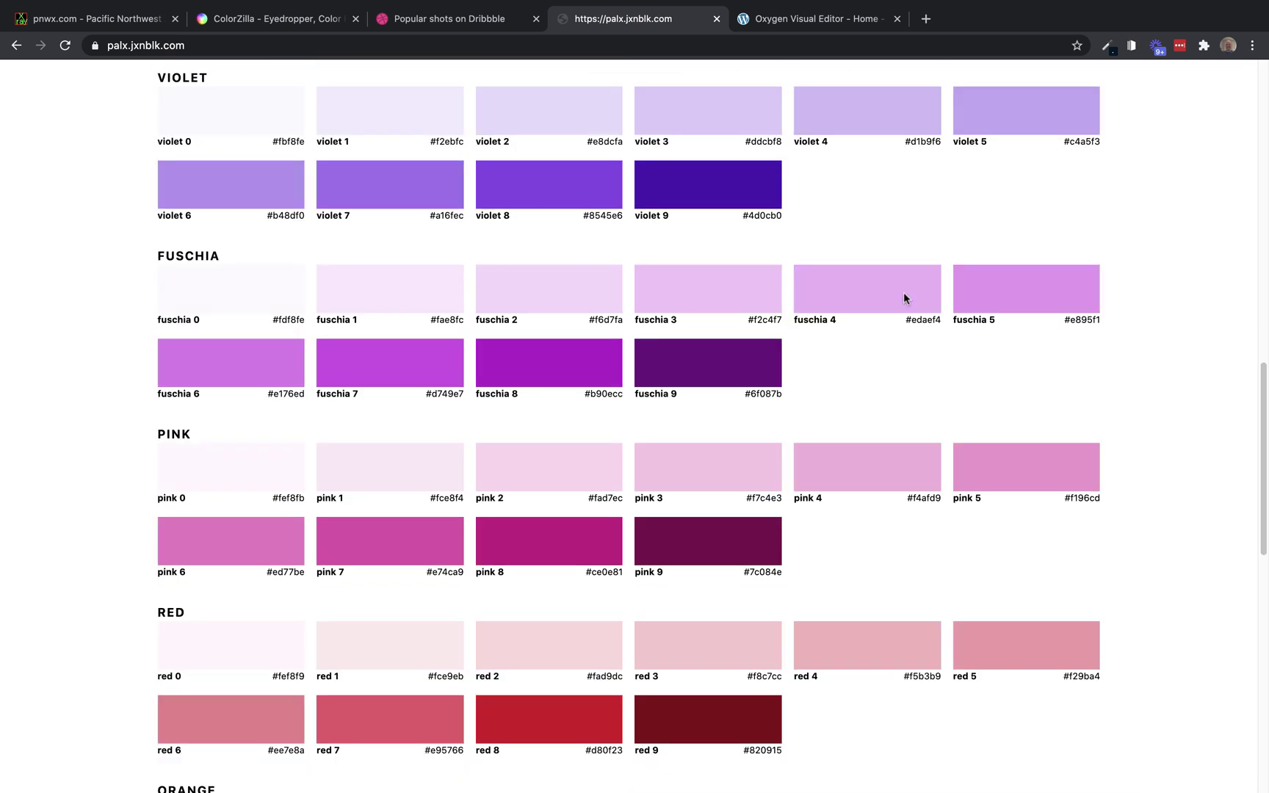
scroll(813, 281, up, 2)
scroll(994, 283, down, 3)
scroll(1113, 283, down, 1)
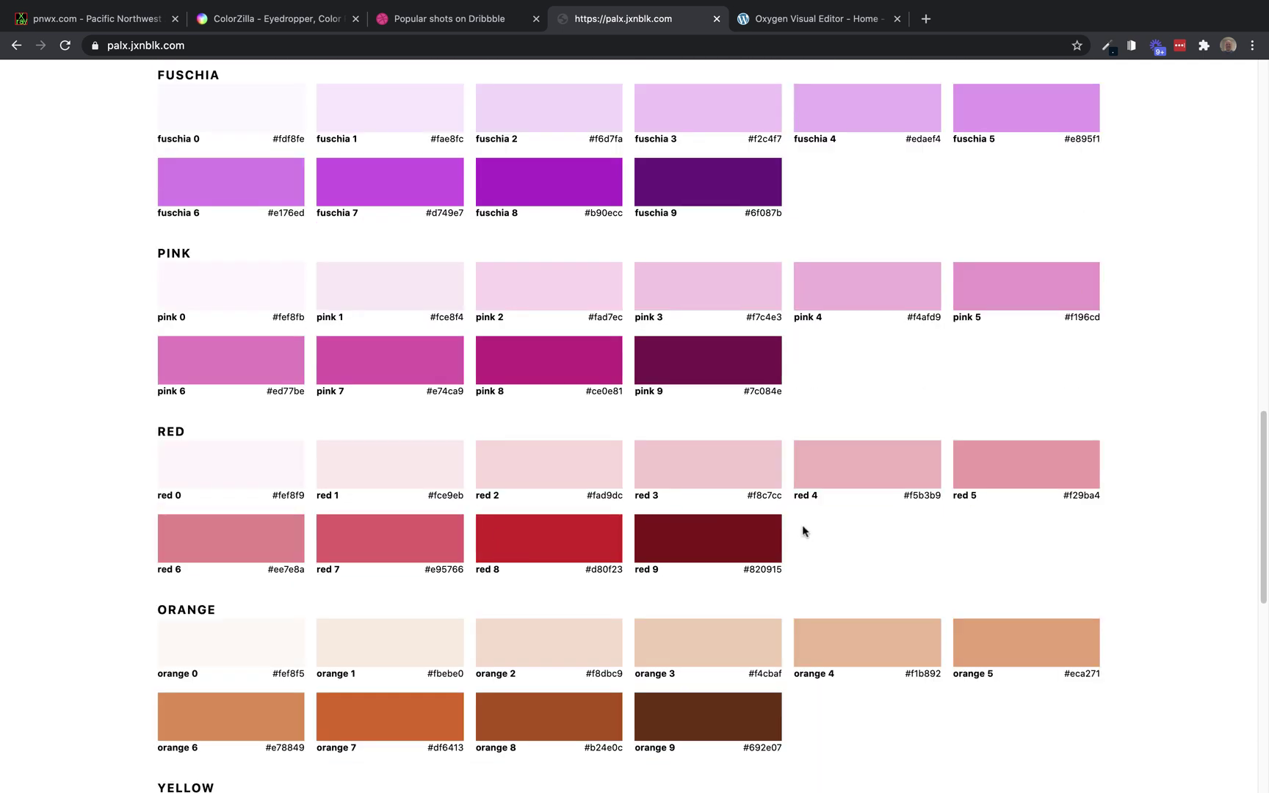
scroll(744, 447, down, 3)
scroll(954, 527, up, 15)
scroll(1042, 521, up, 4)
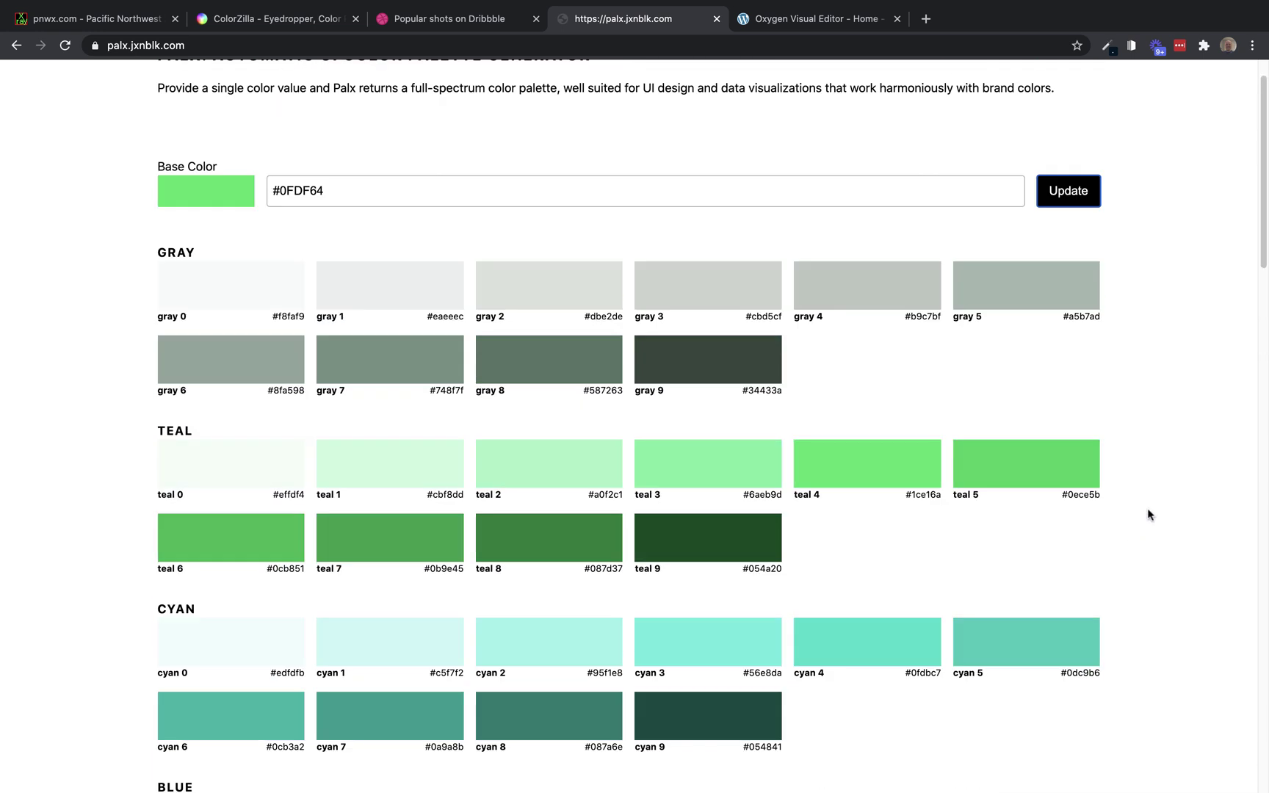
scroll(1151, 512, down, 1)
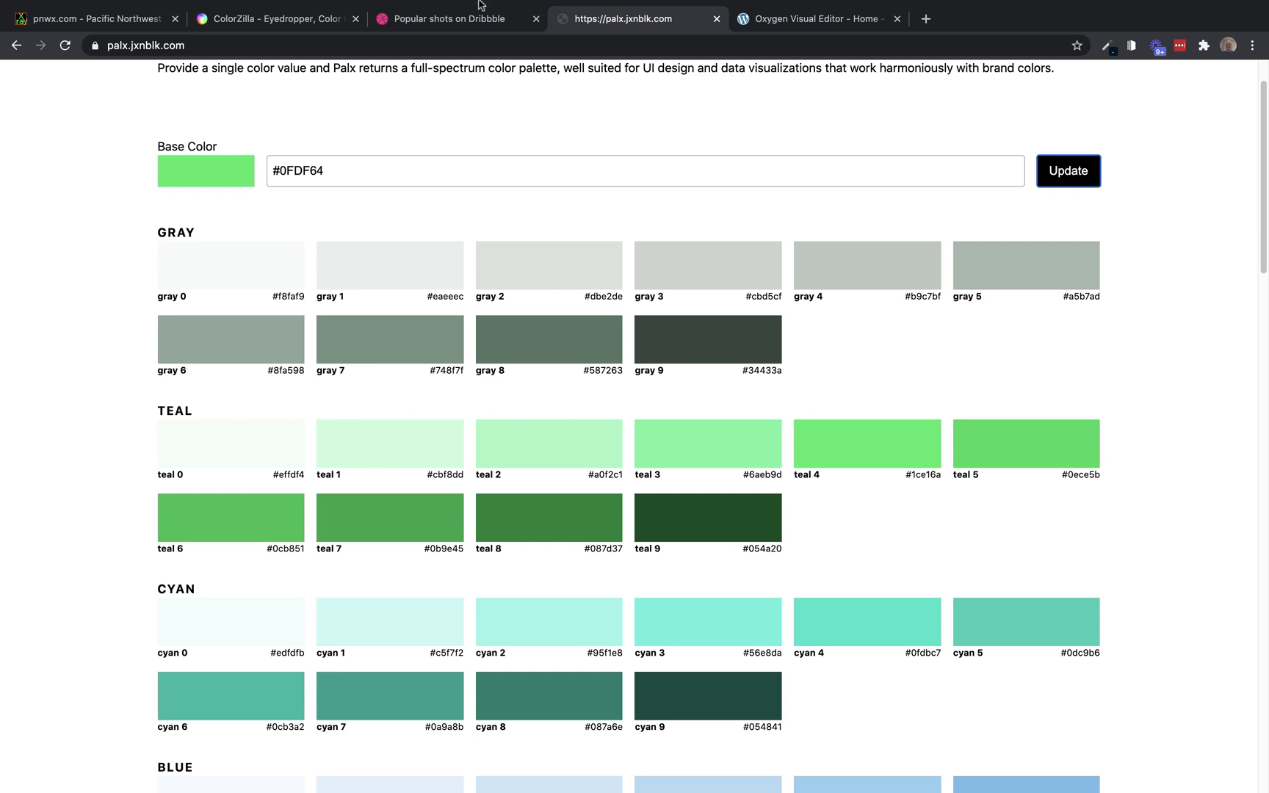
scroll(482, 4, down, 2)
click(395, 28)
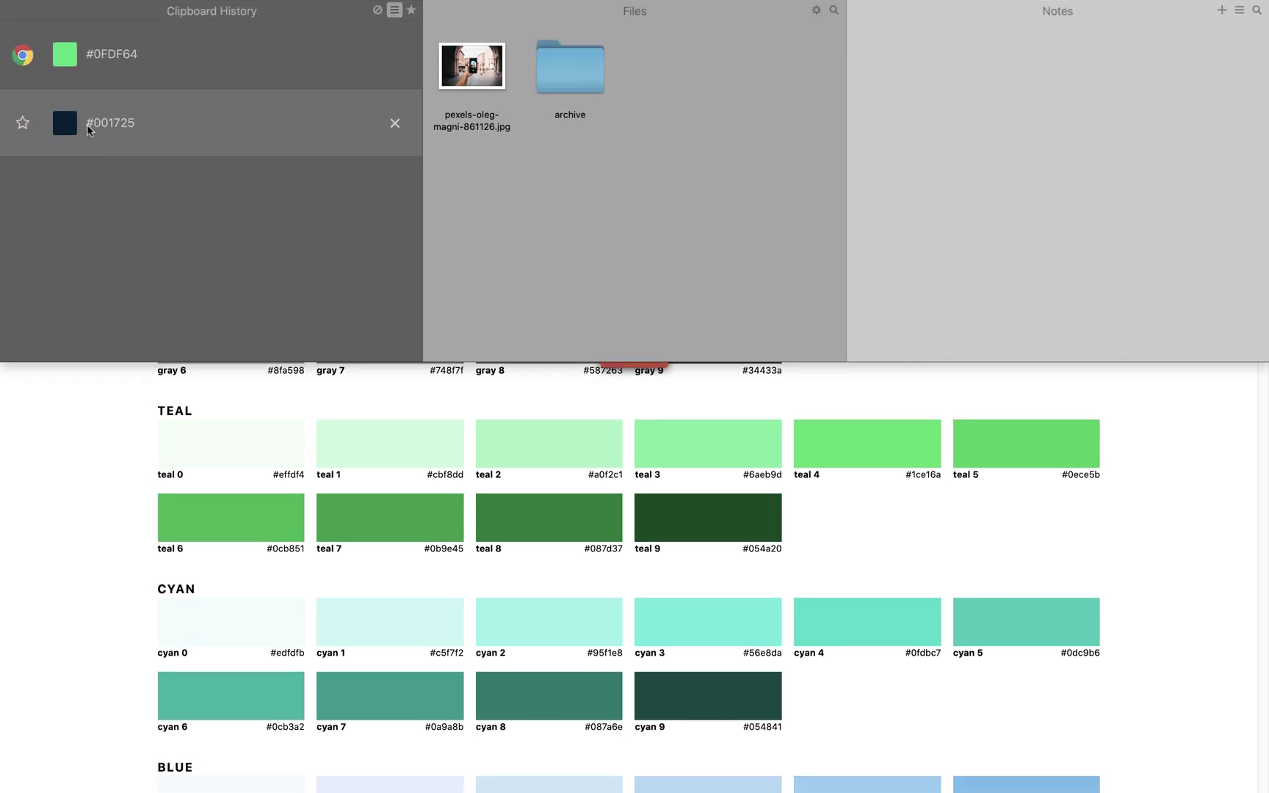
click(86, 124)
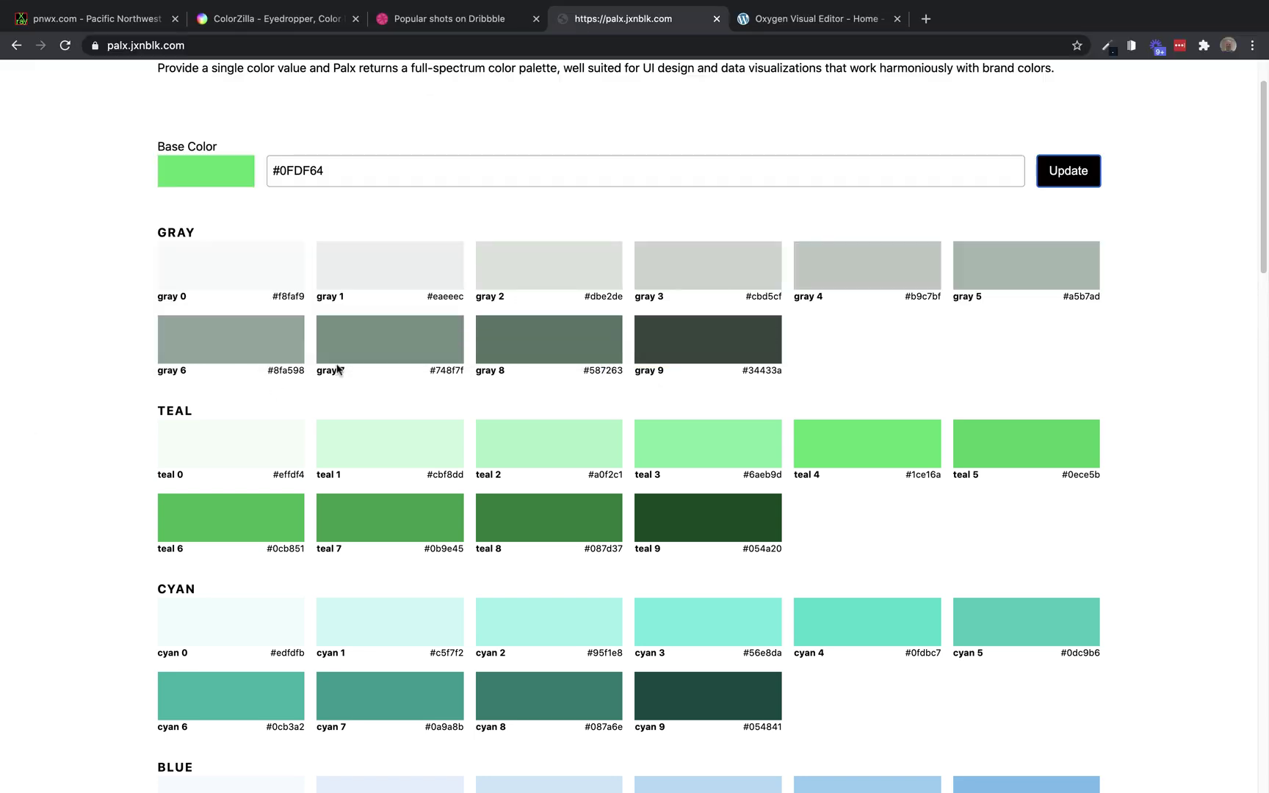
Step: Regenerate the Palx palette from the navy base colour #001725
triple_click(438, 170)
text(#001725)
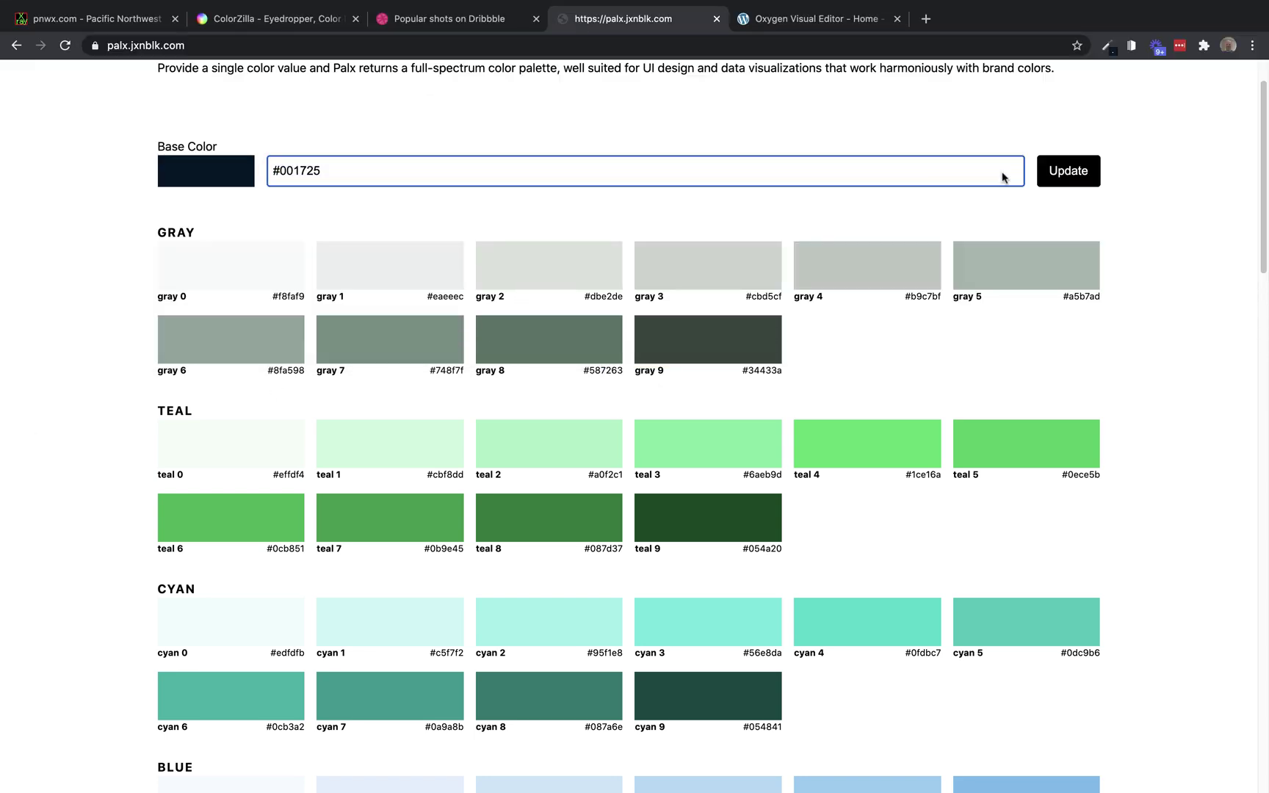
click(1046, 174)
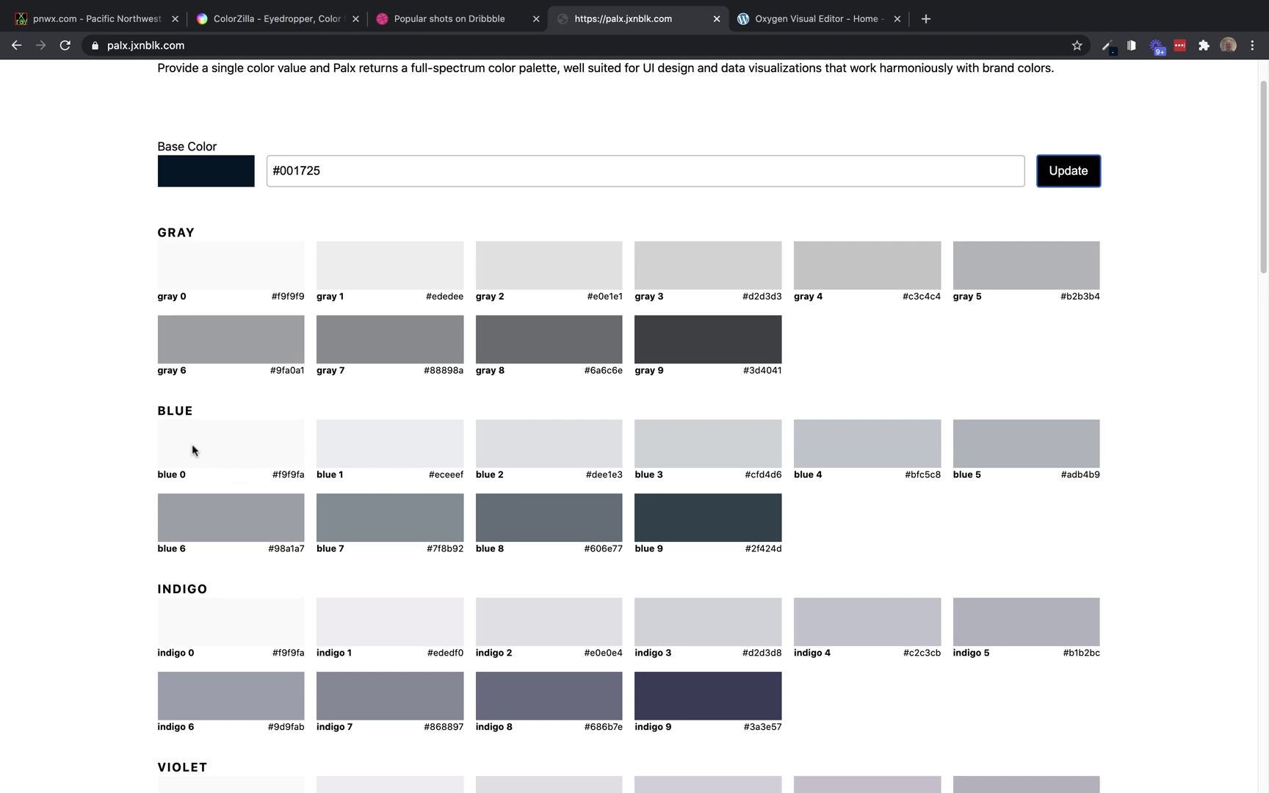
key(shift+Tab)
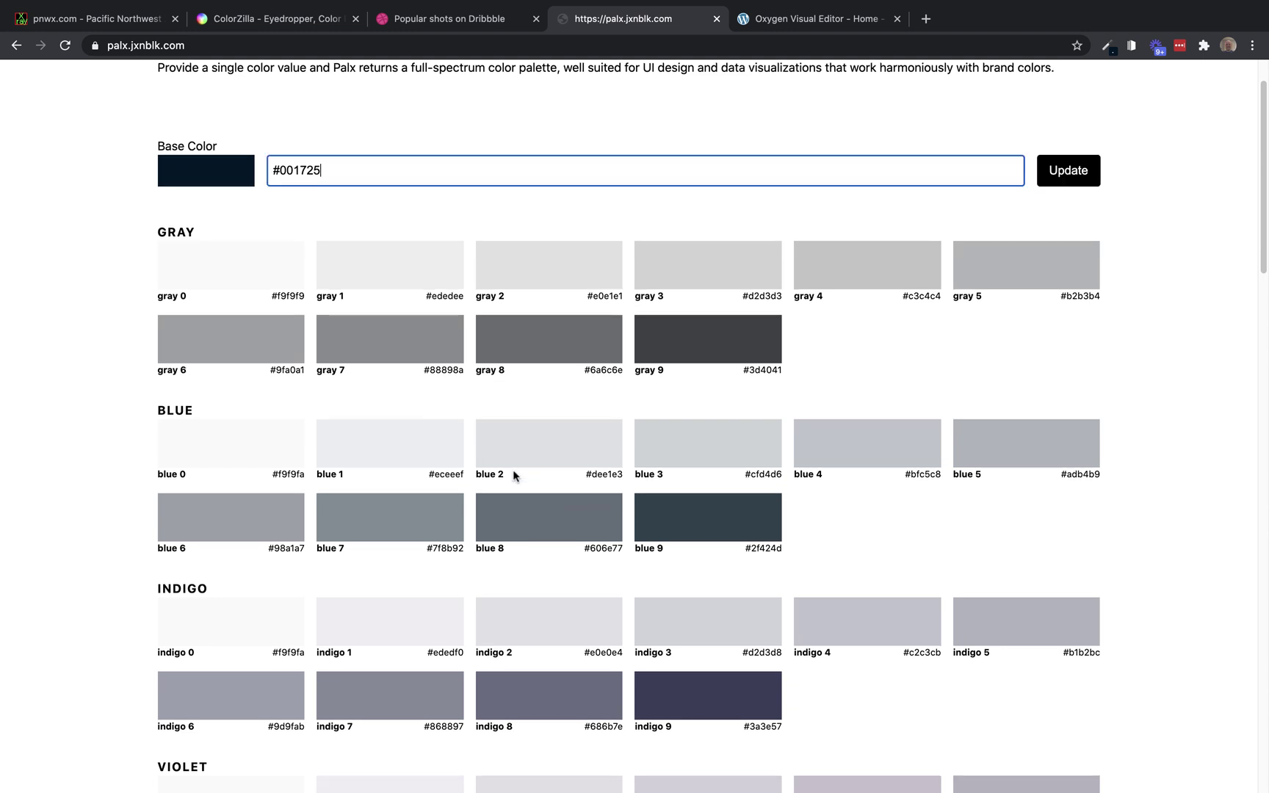
click(808, 21)
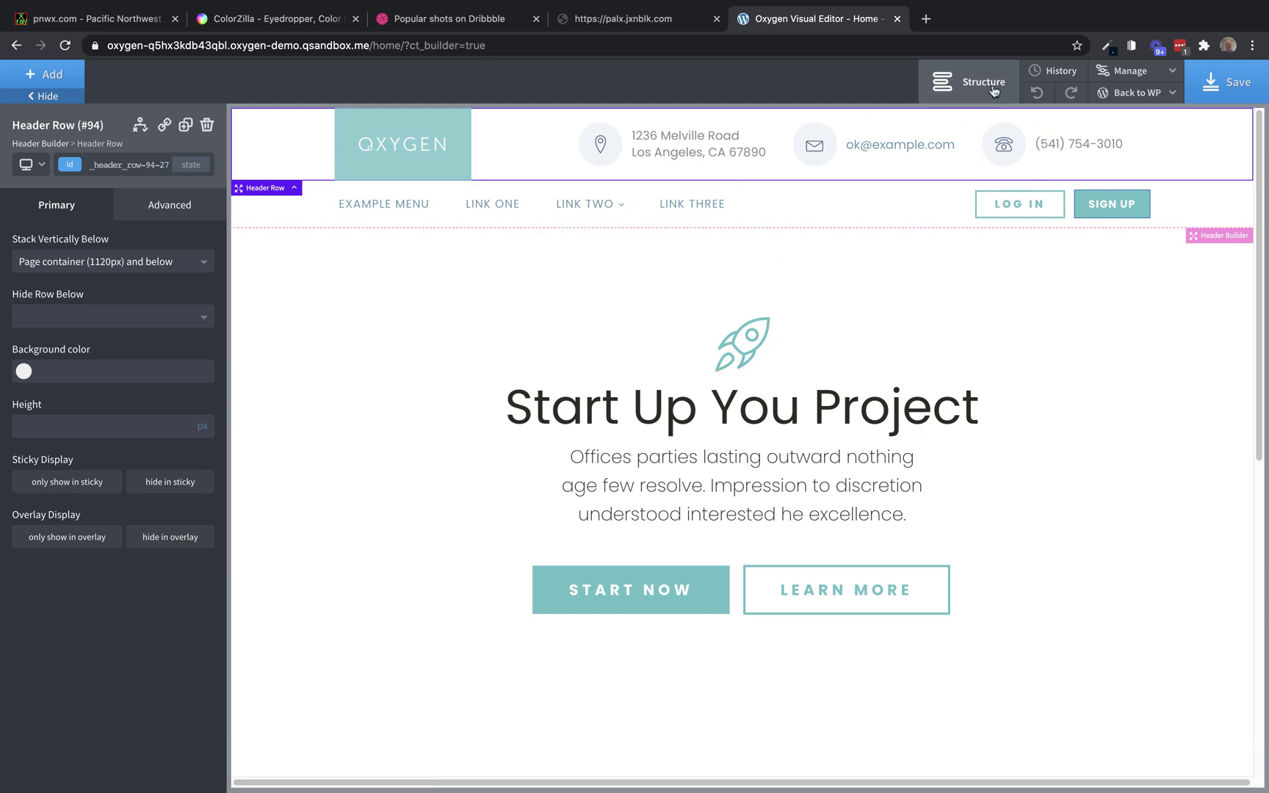
Step: Add global colour gray1 with Palx's blue 0 value #f9f9fa
click(1123, 70)
click(1104, 93)
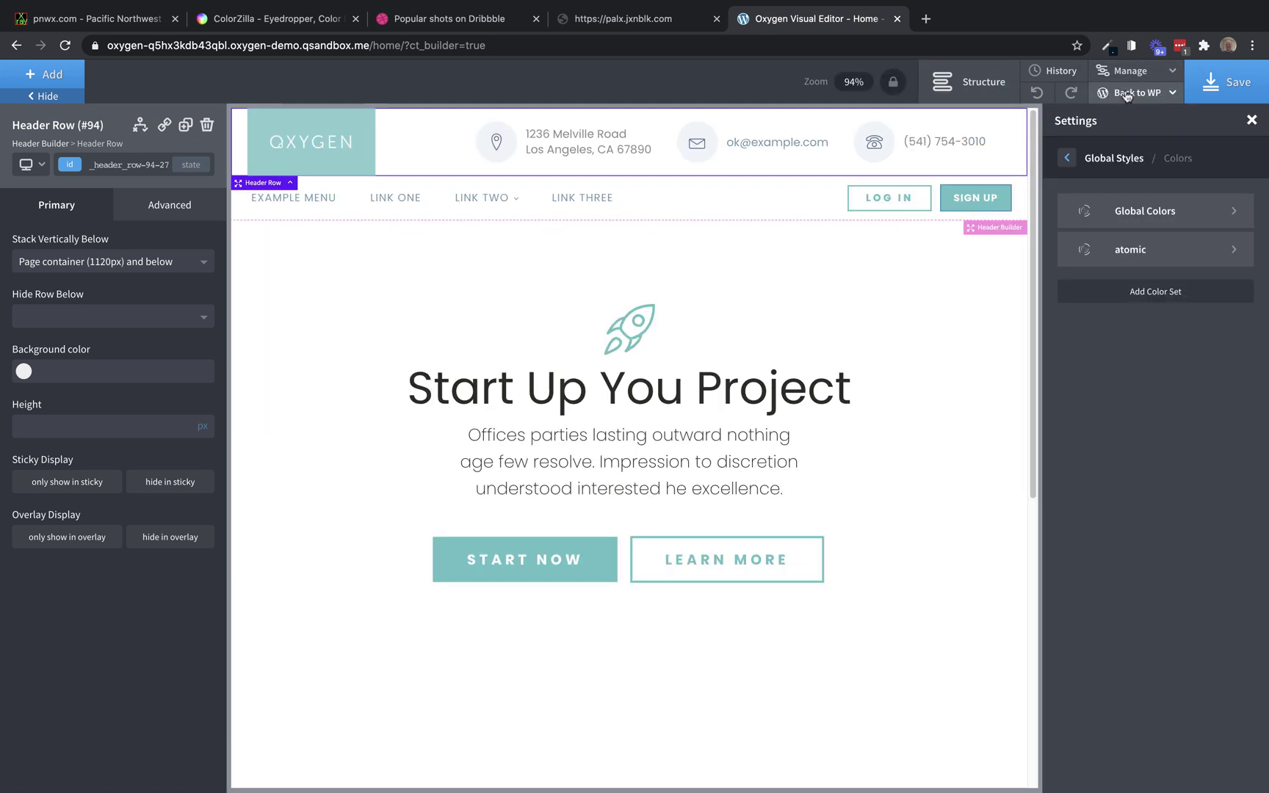
click(1158, 218)
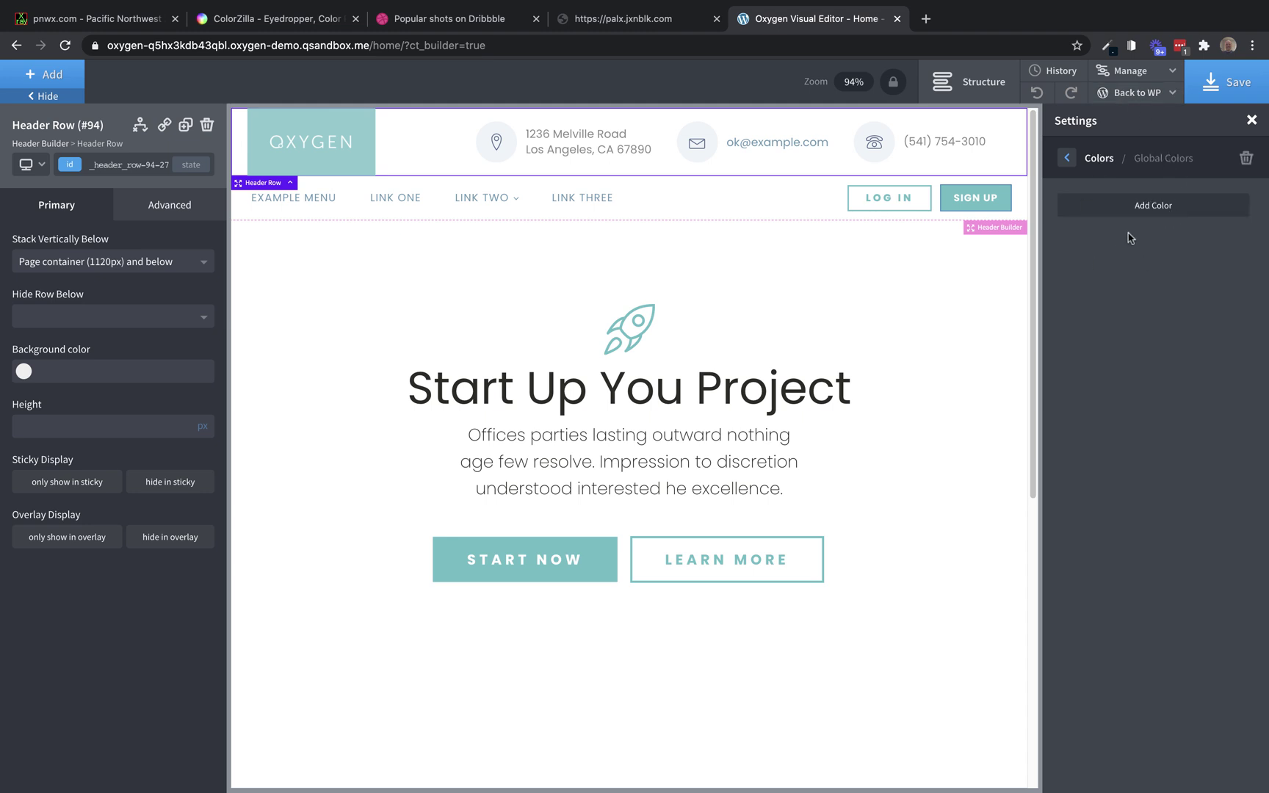
click(636, 21)
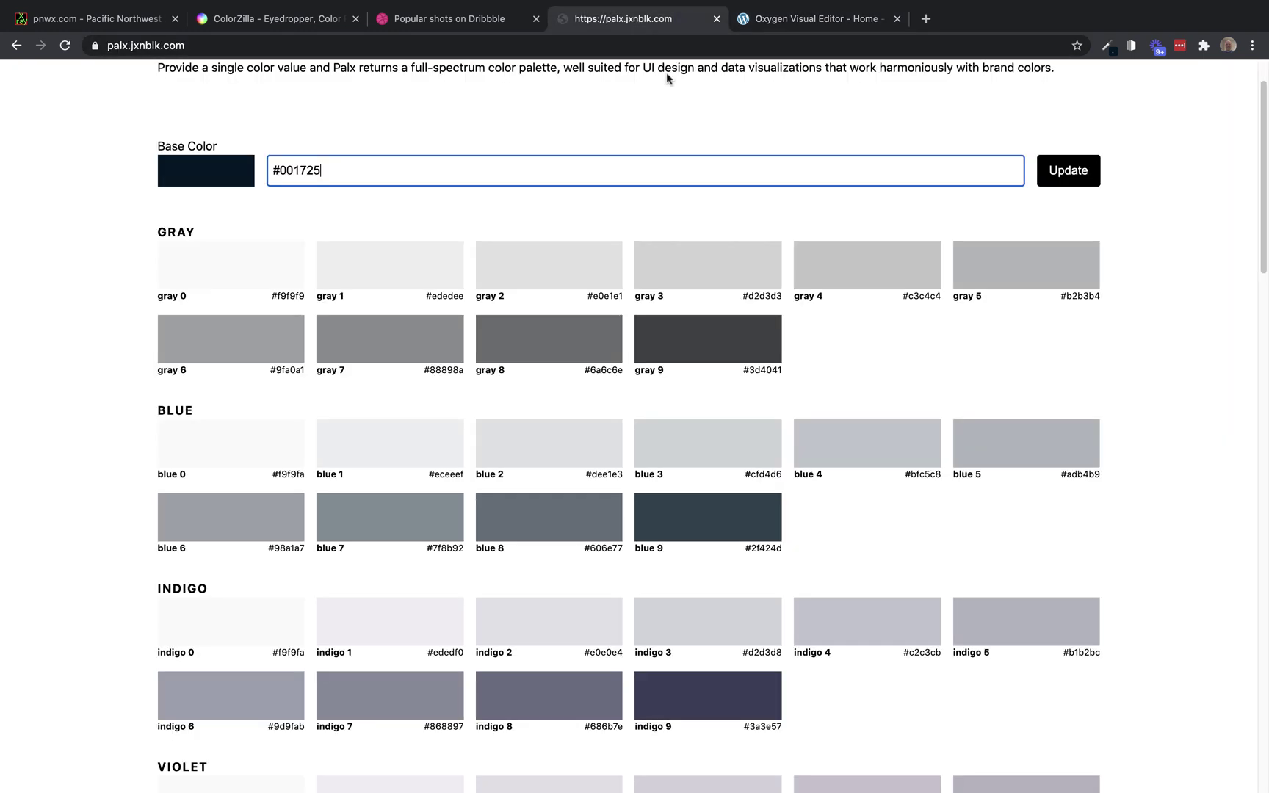
drag(304, 477, 283, 475)
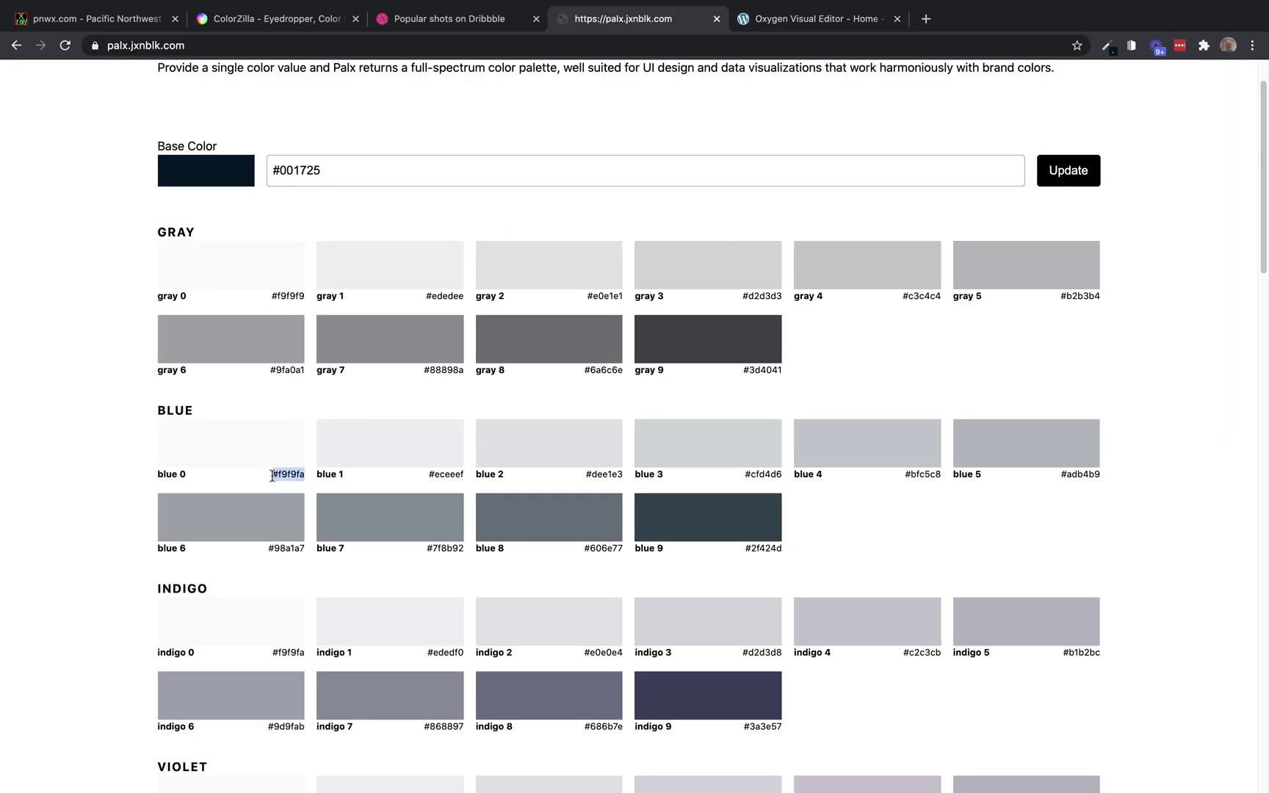
click(794, 20)
click(1158, 208)
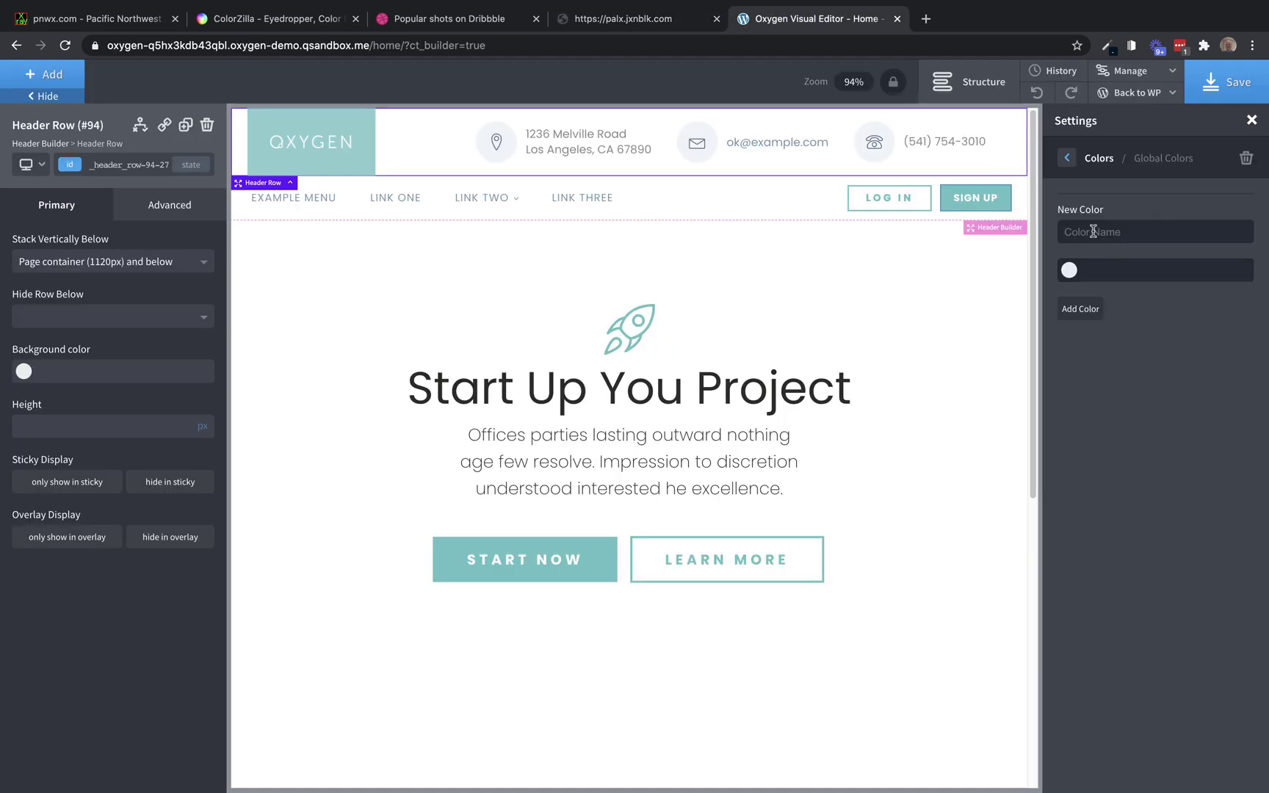
text(gray1)
click(1101, 270)
text(#f9f9fa)
click(1093, 310)
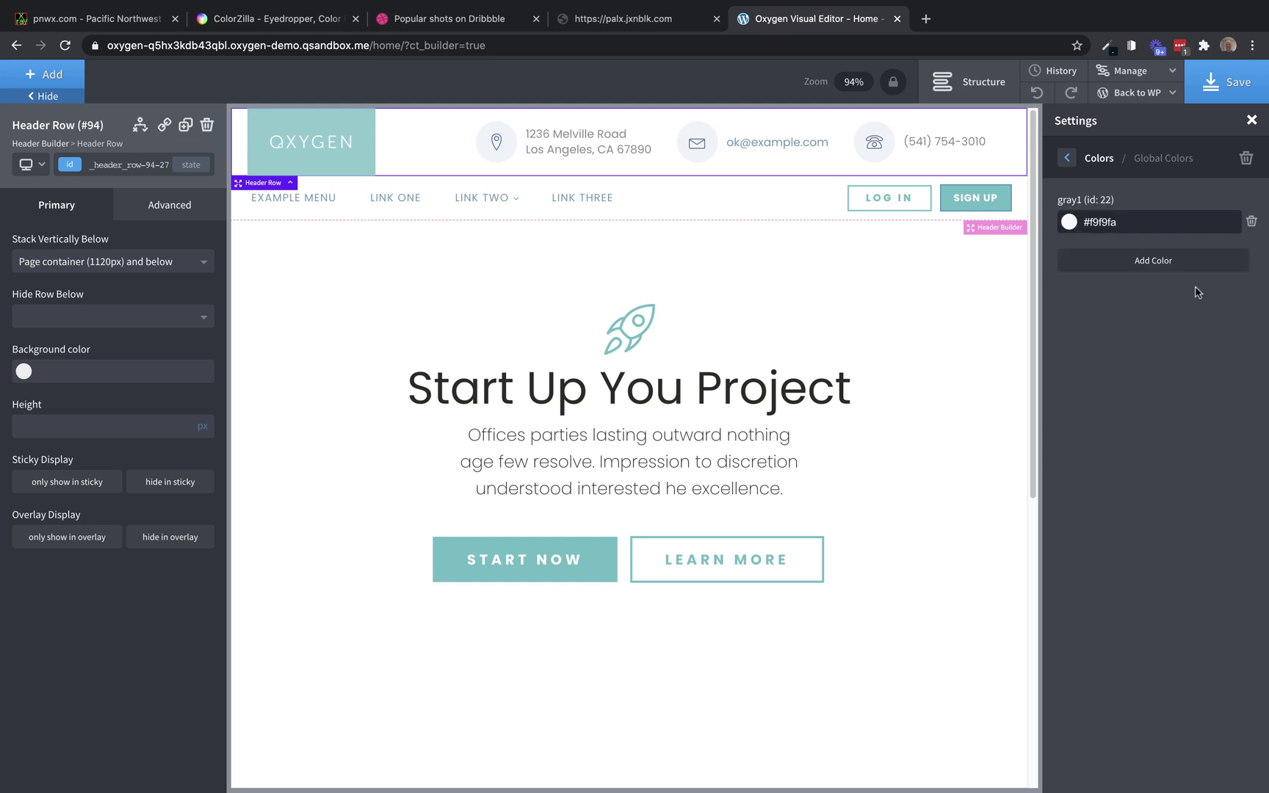
Step: Add global colour gray2 with Palx's blue 2 value #dee1e3
click(644, 26)
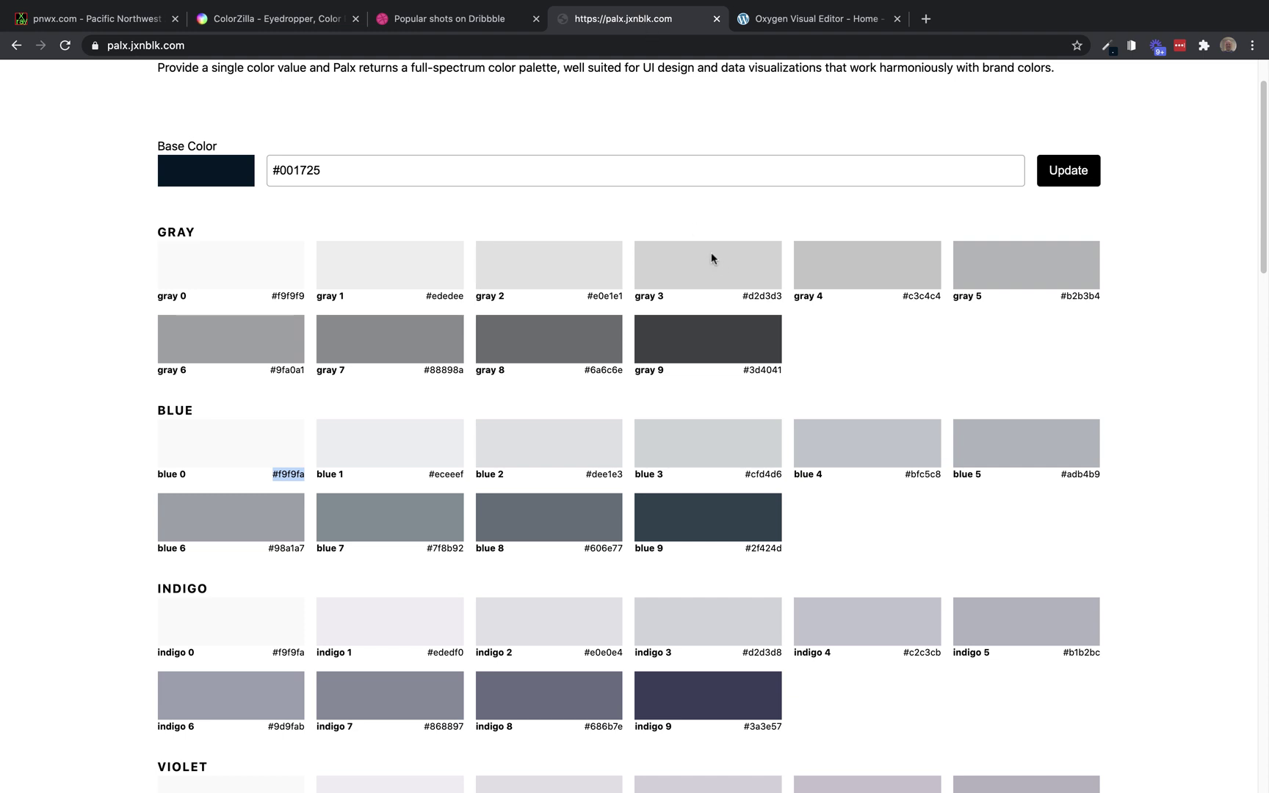
drag(585, 474, 621, 475)
key(super+c)
click(800, 24)
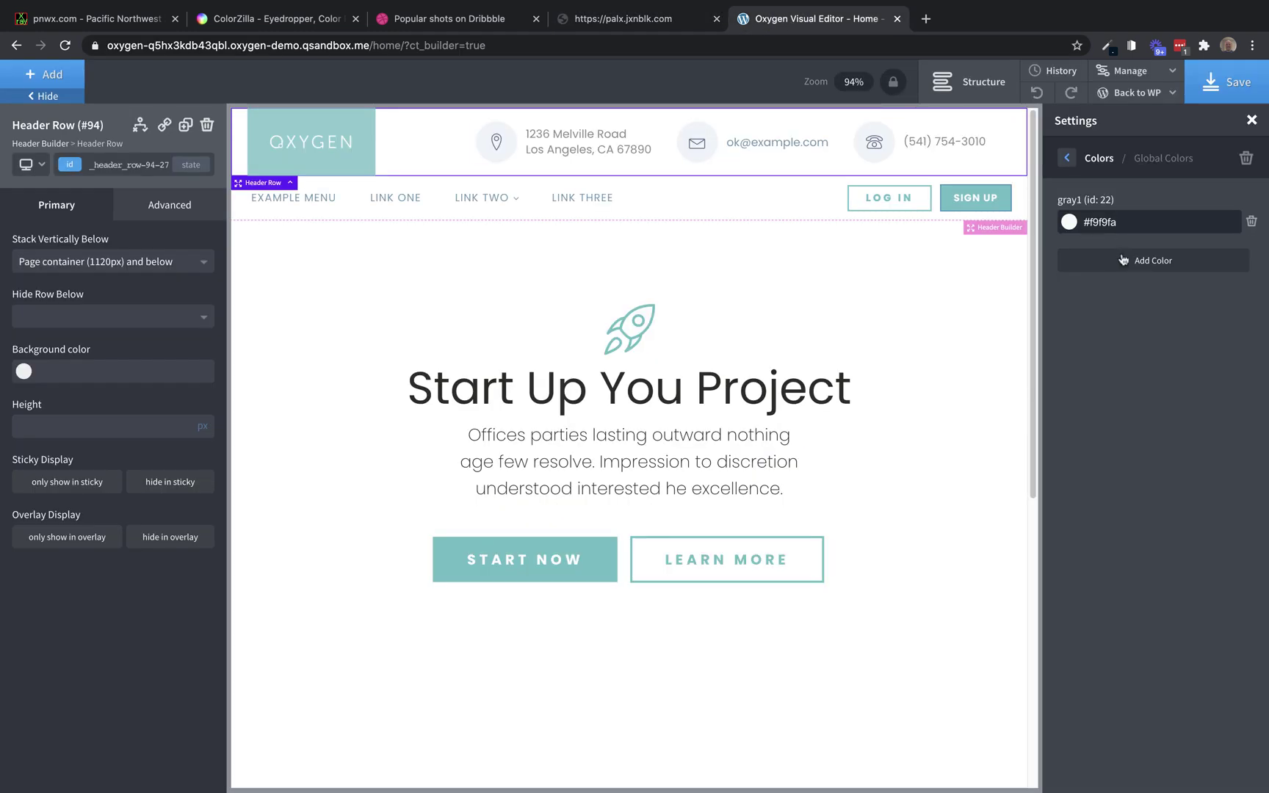
text(gray2)
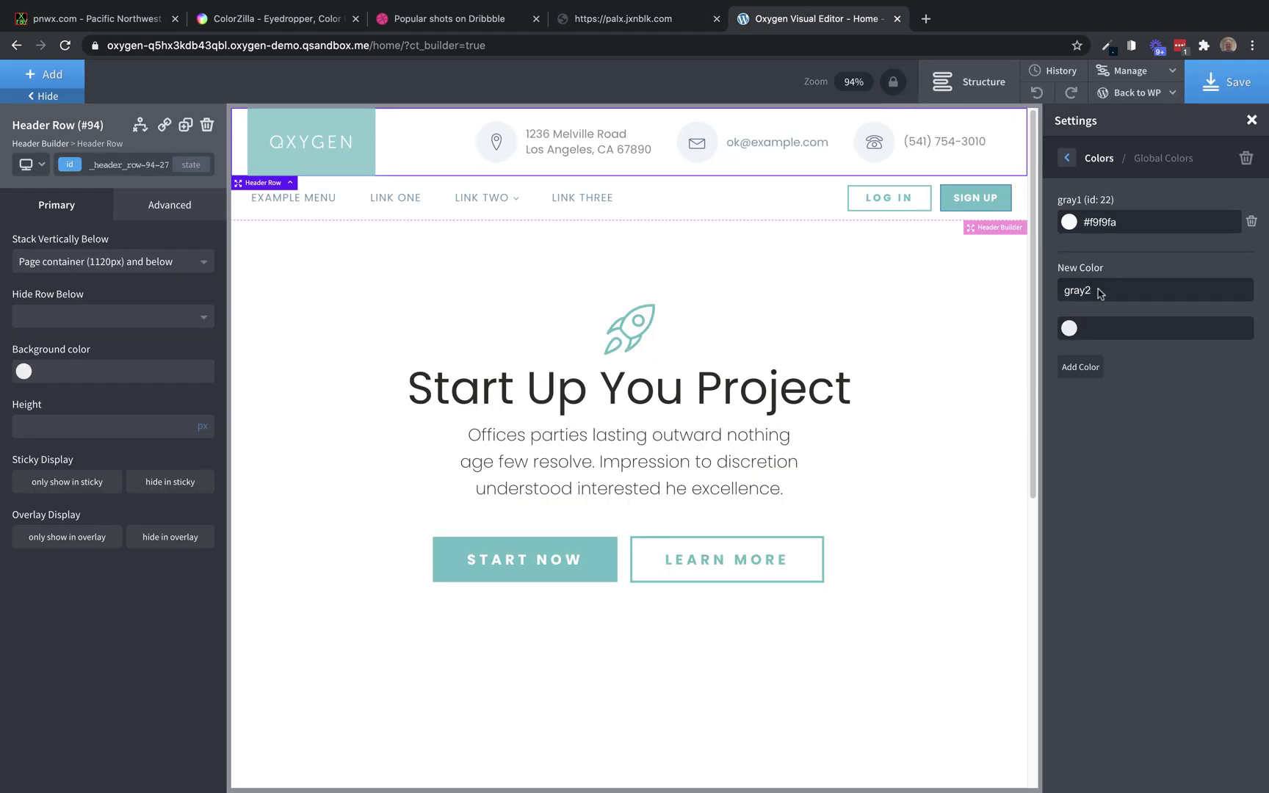
click(1136, 329)
key(super+v)
click(1092, 371)
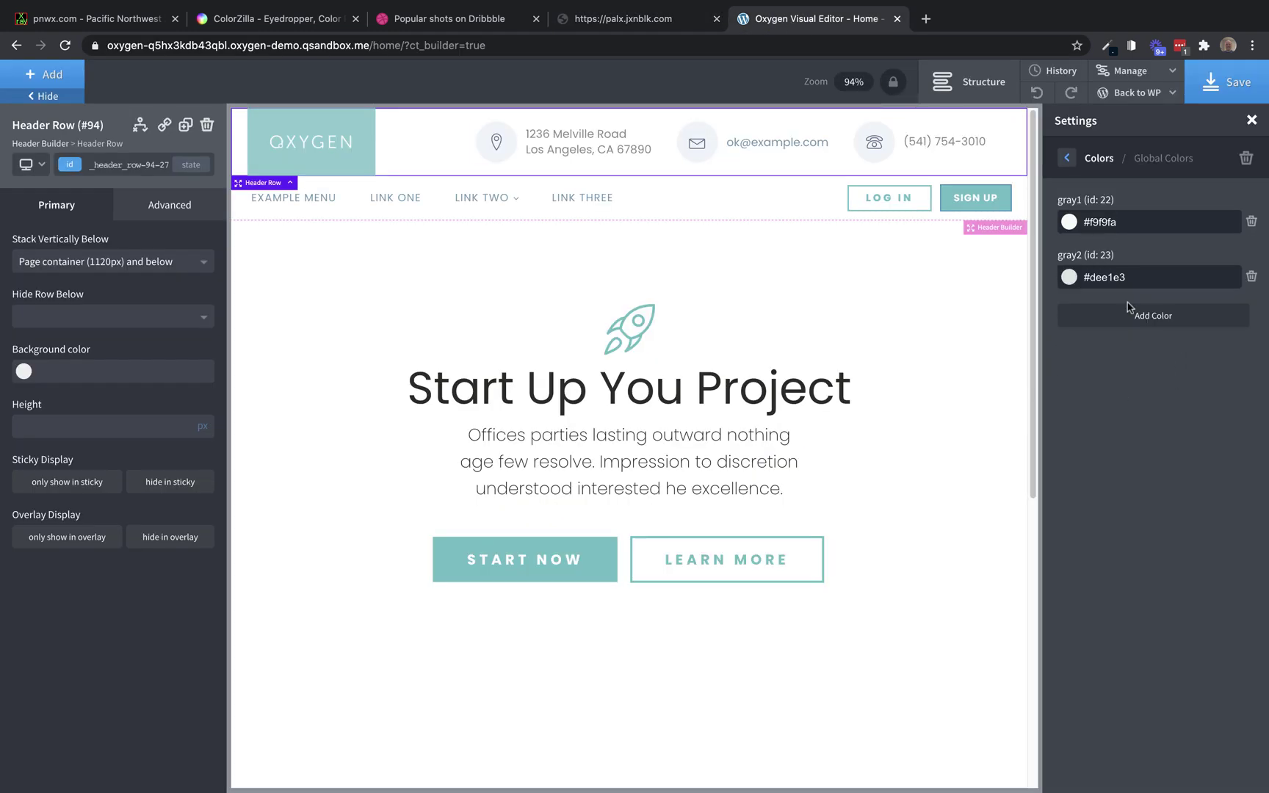
Step: Add global colour gray3 with Palx's blue 7 value #7f8b92
click(628, 24)
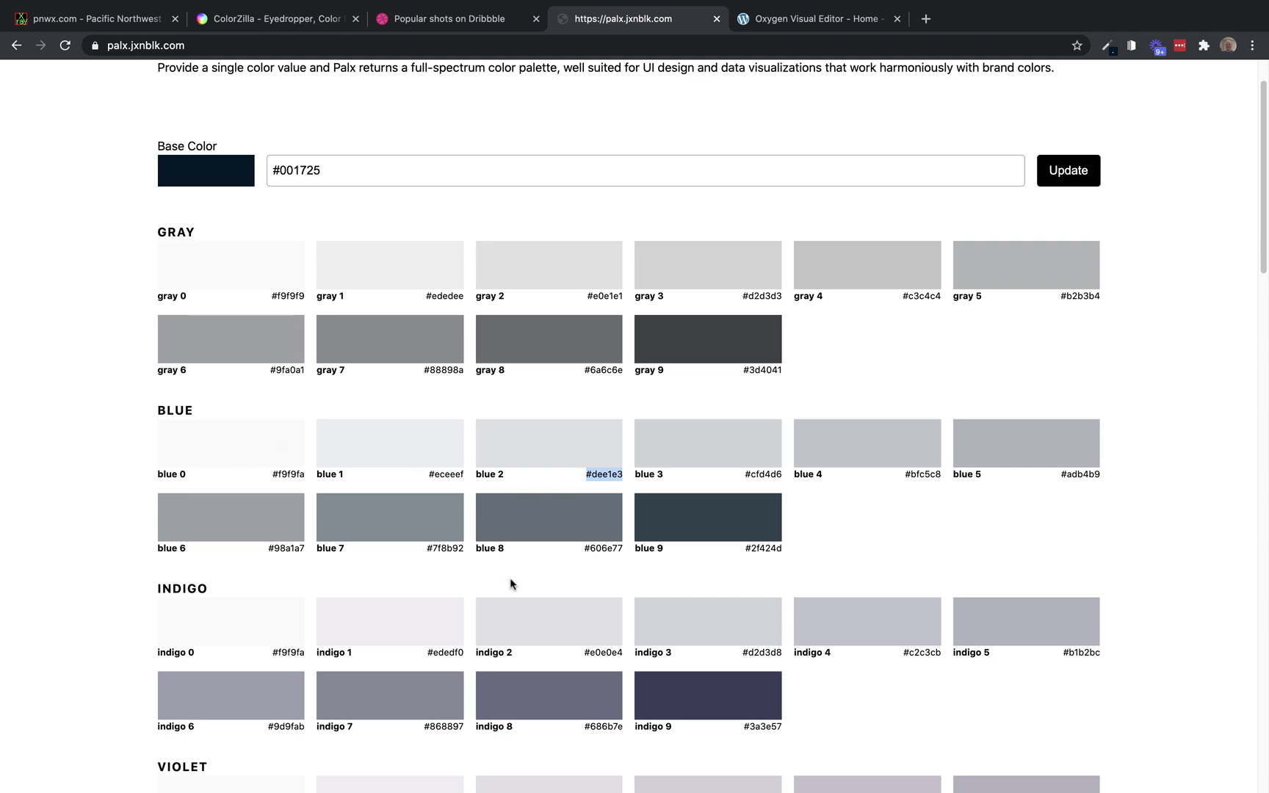
drag(425, 547, 458, 551)
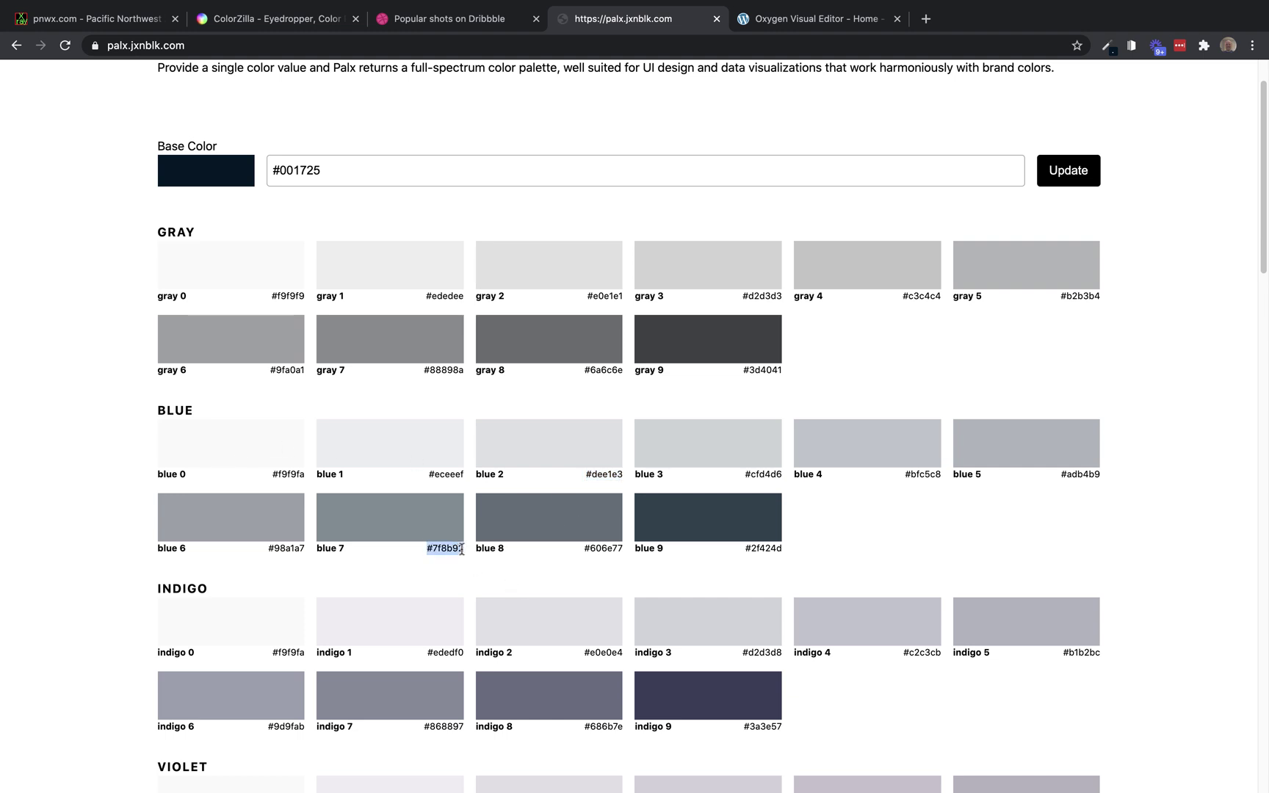
click(844, 16)
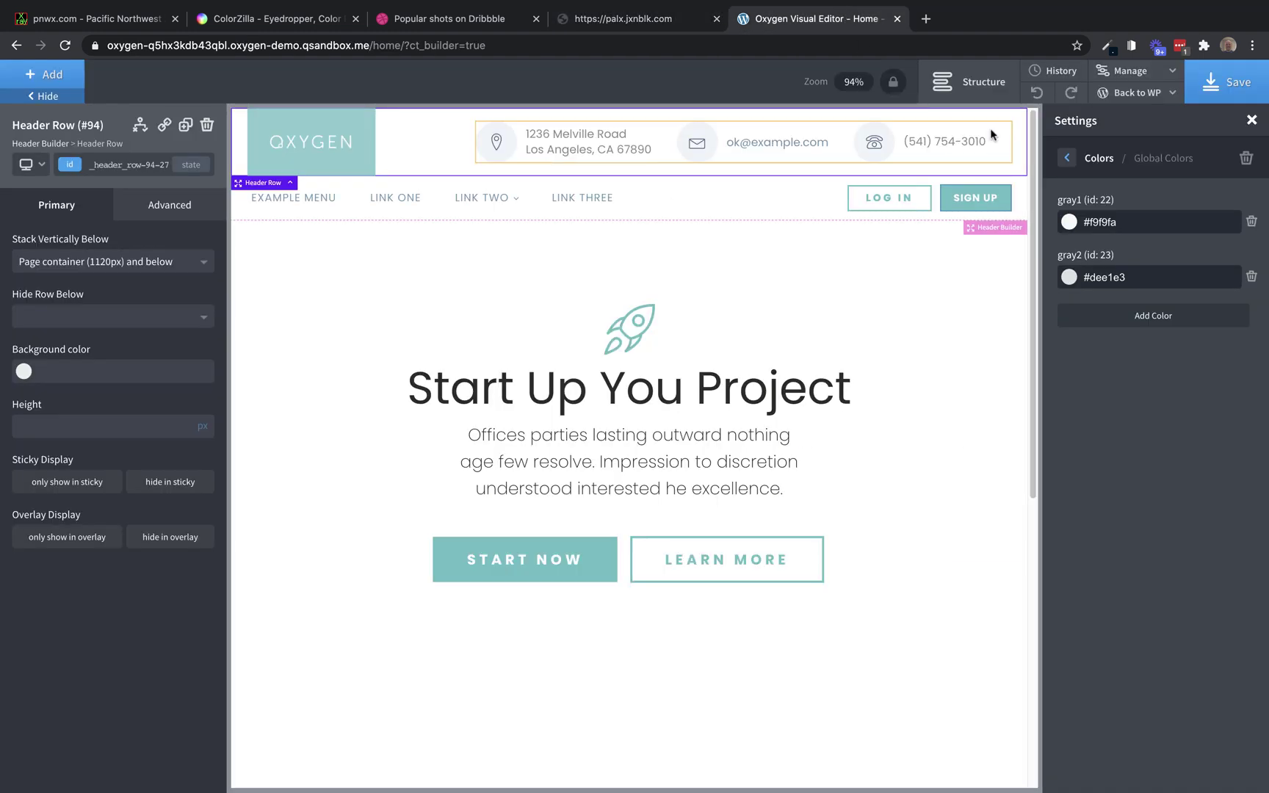
click(1132, 316)
click(1106, 336)
text(#7f8b92)
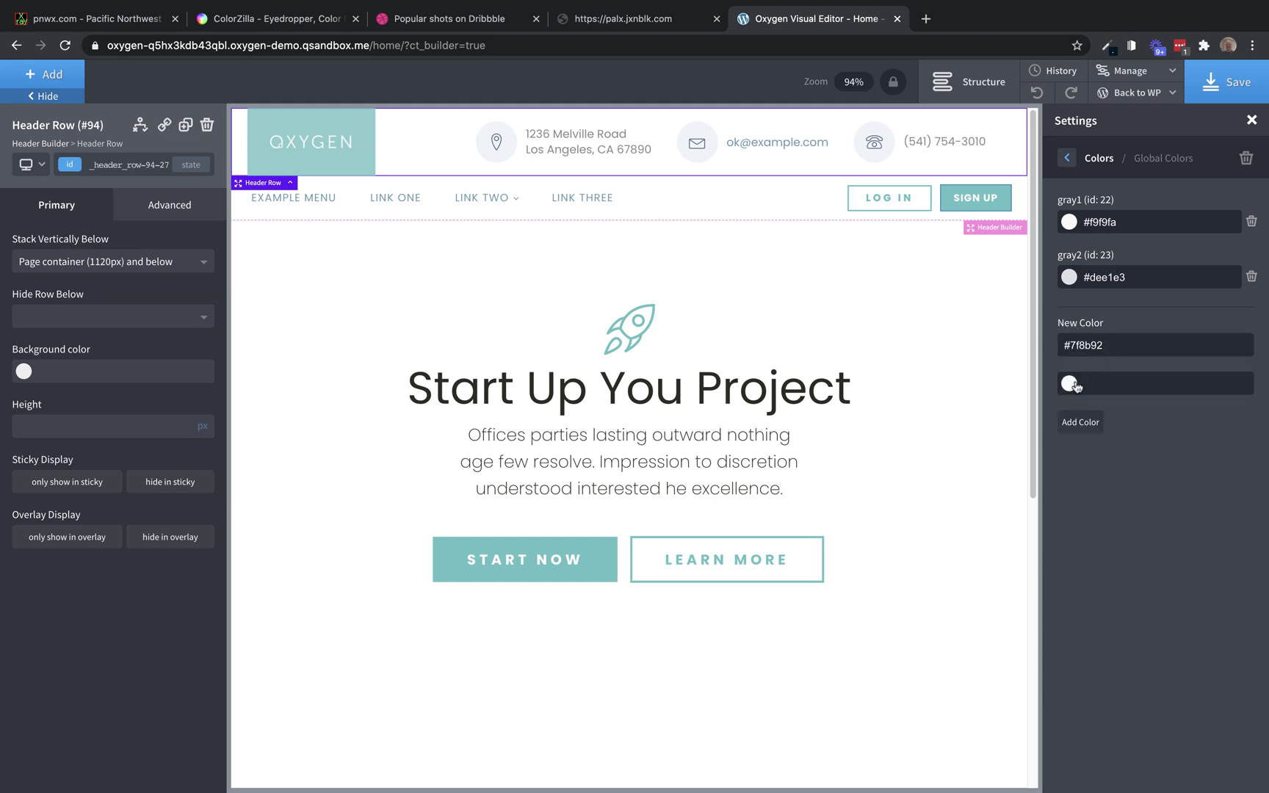
click(1069, 383)
triple_click(1096, 345)
key(ctrl+c)
key(BackSpace)
click(1129, 382)
key(ctrl+v)
click(1103, 350)
text(g)
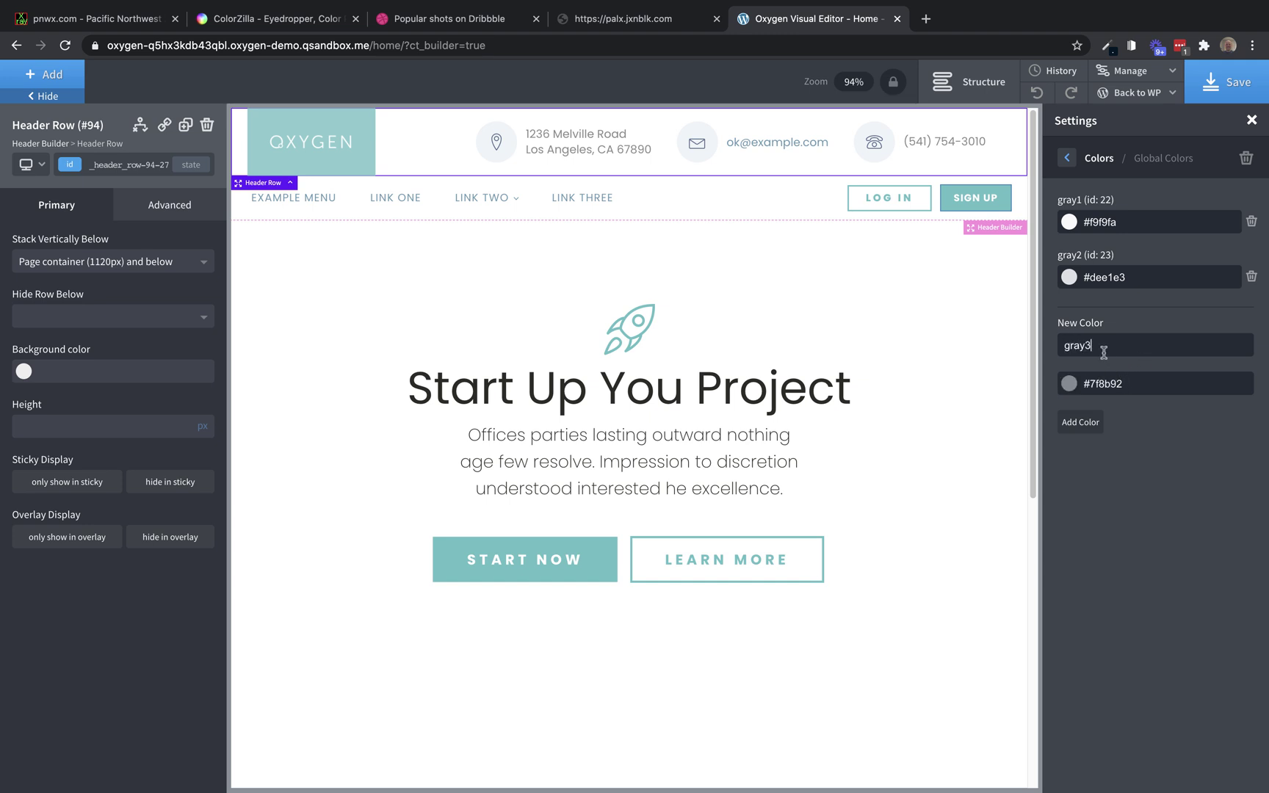
click(1086, 423)
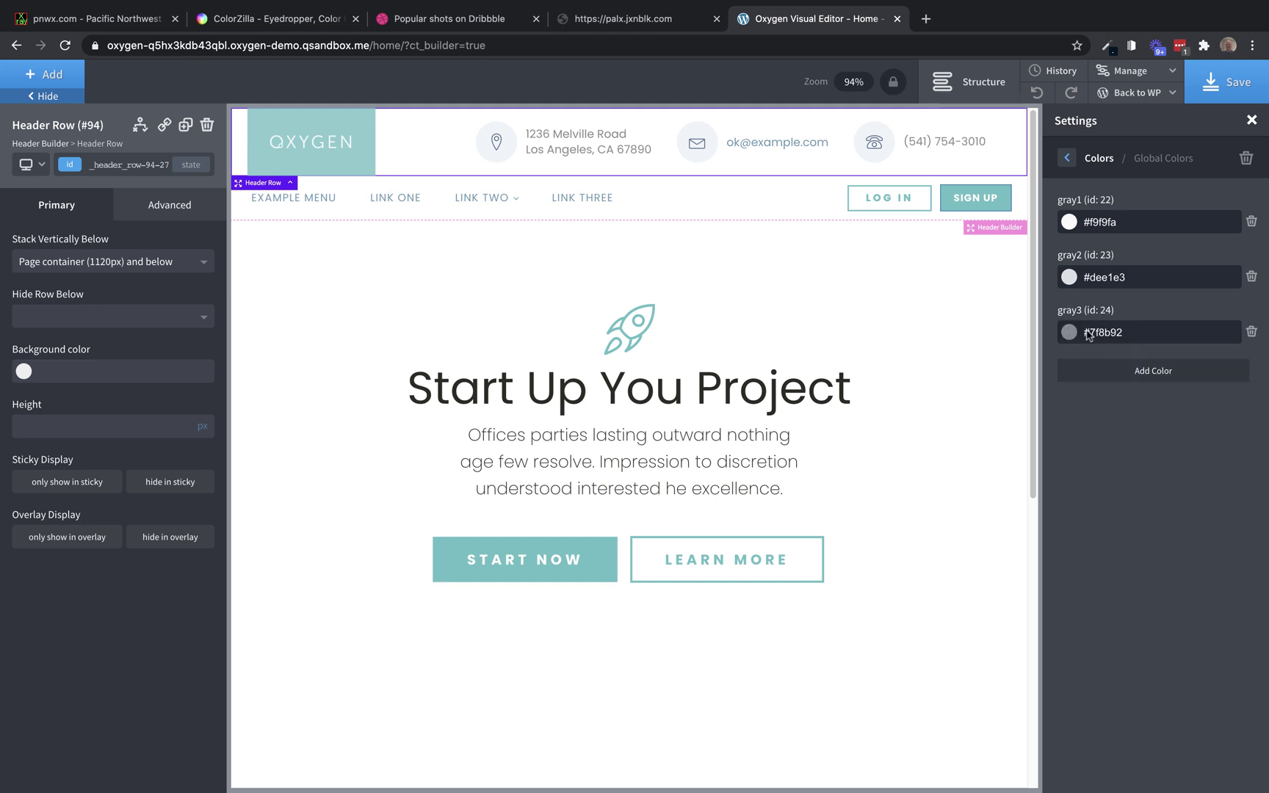
Step: Add global colour gray4 with Palx's blue 9 value #2f424d
click(621, 20)
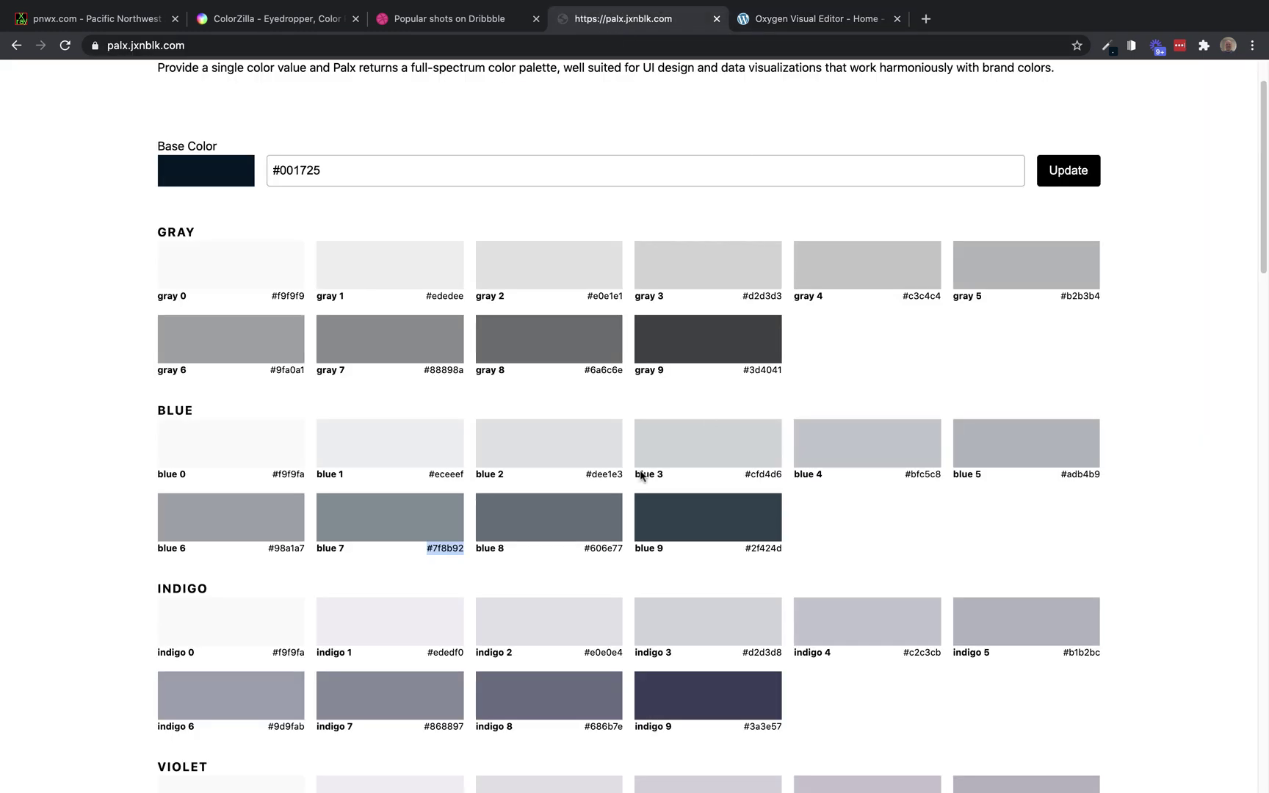
drag(787, 550, 731, 556)
key(super+c)
click(818, 22)
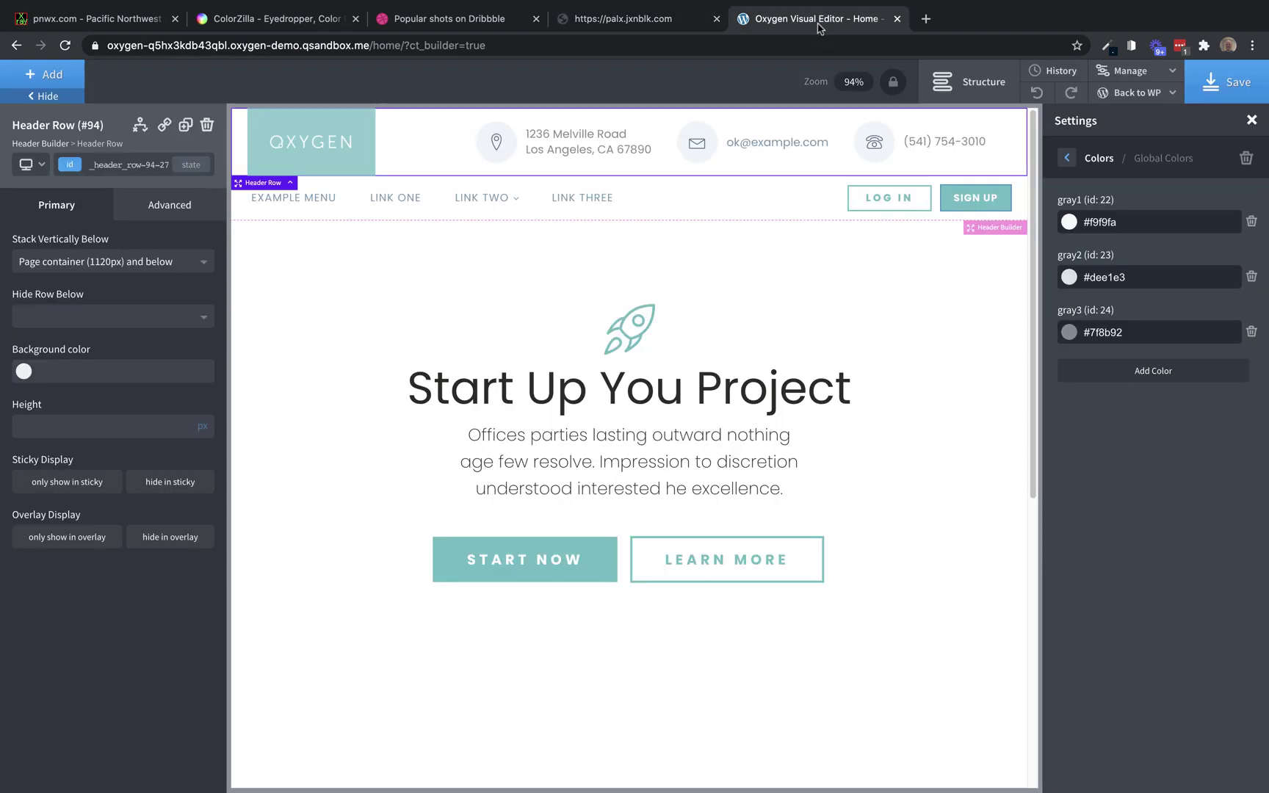
click(1139, 371)
text(g)
text(ray3)
key(BackSpace)
text(4)
key(super+v)
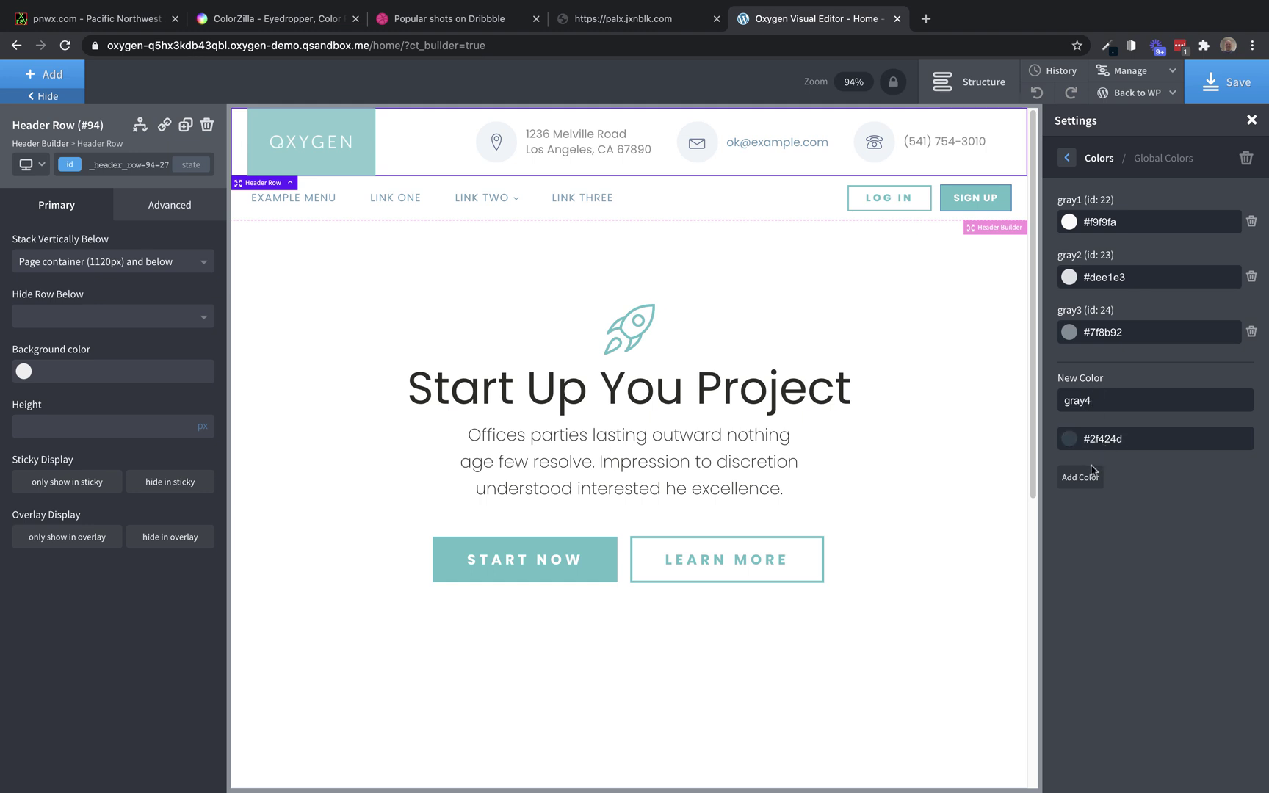
click(1094, 472)
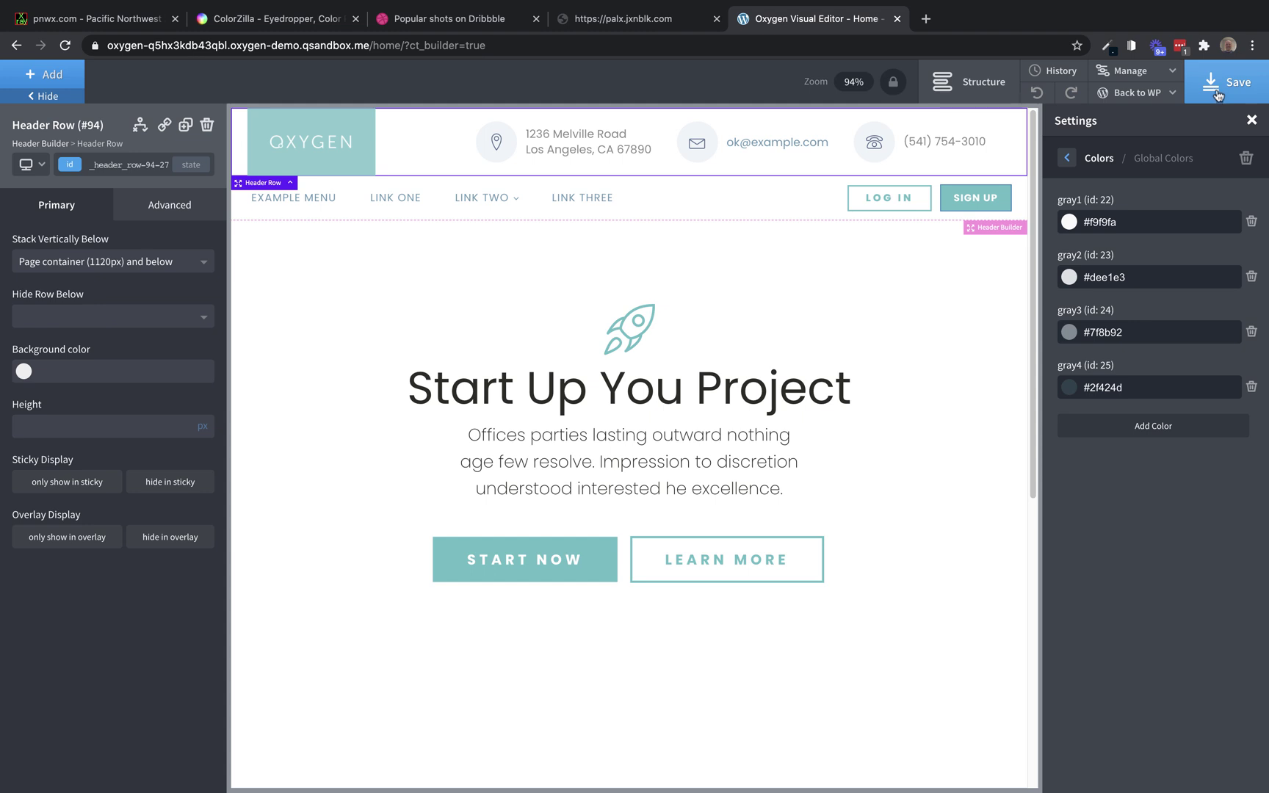
Step: Create global colour 'secondary' using the navy #001725 from clipboard history
click(1151, 430)
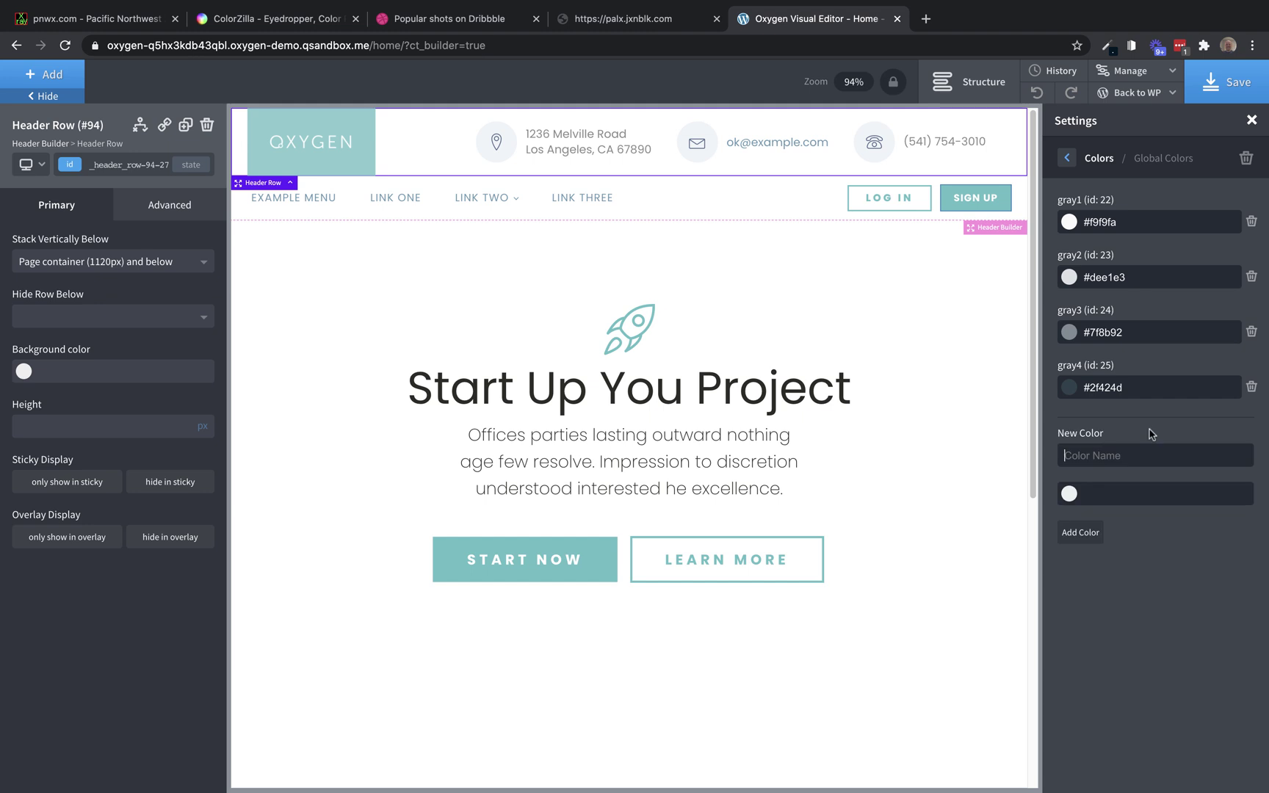
text(secondary)
scroll(521, 20, down, 2)
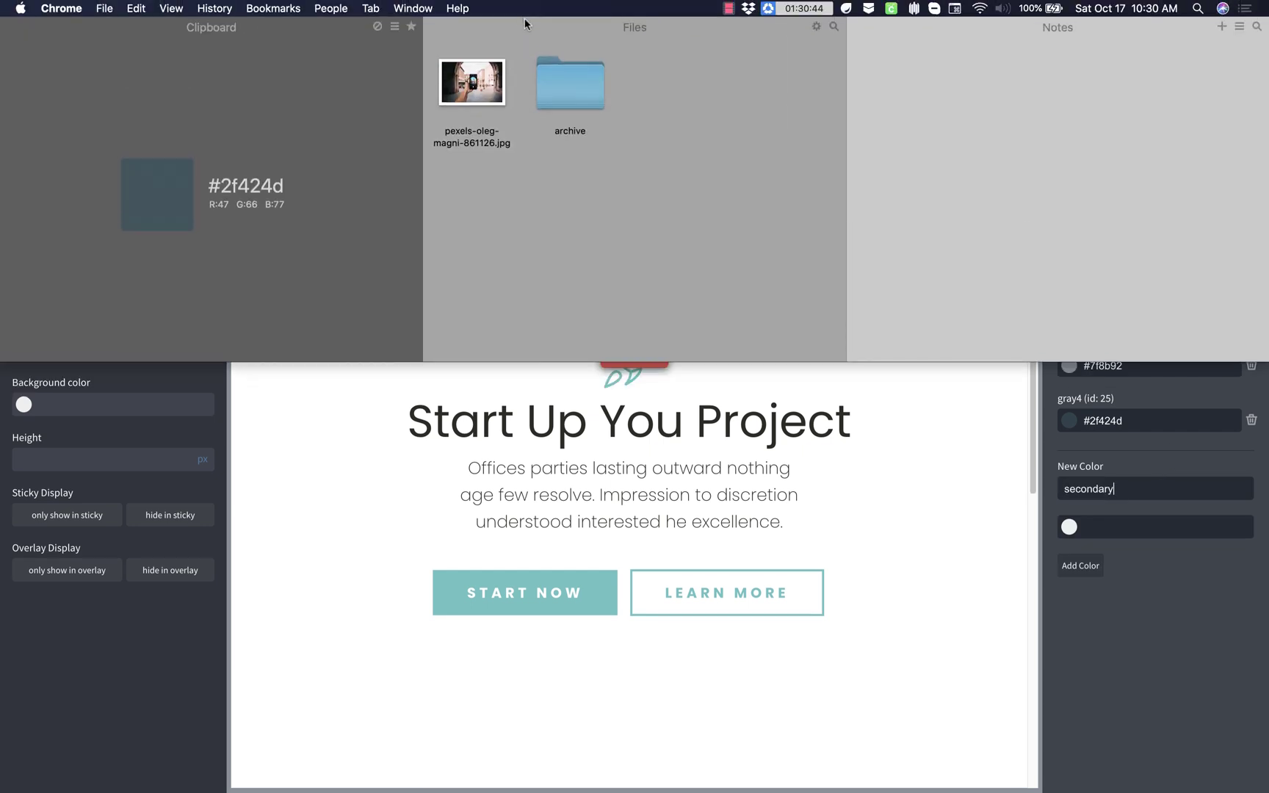
click(394, 9)
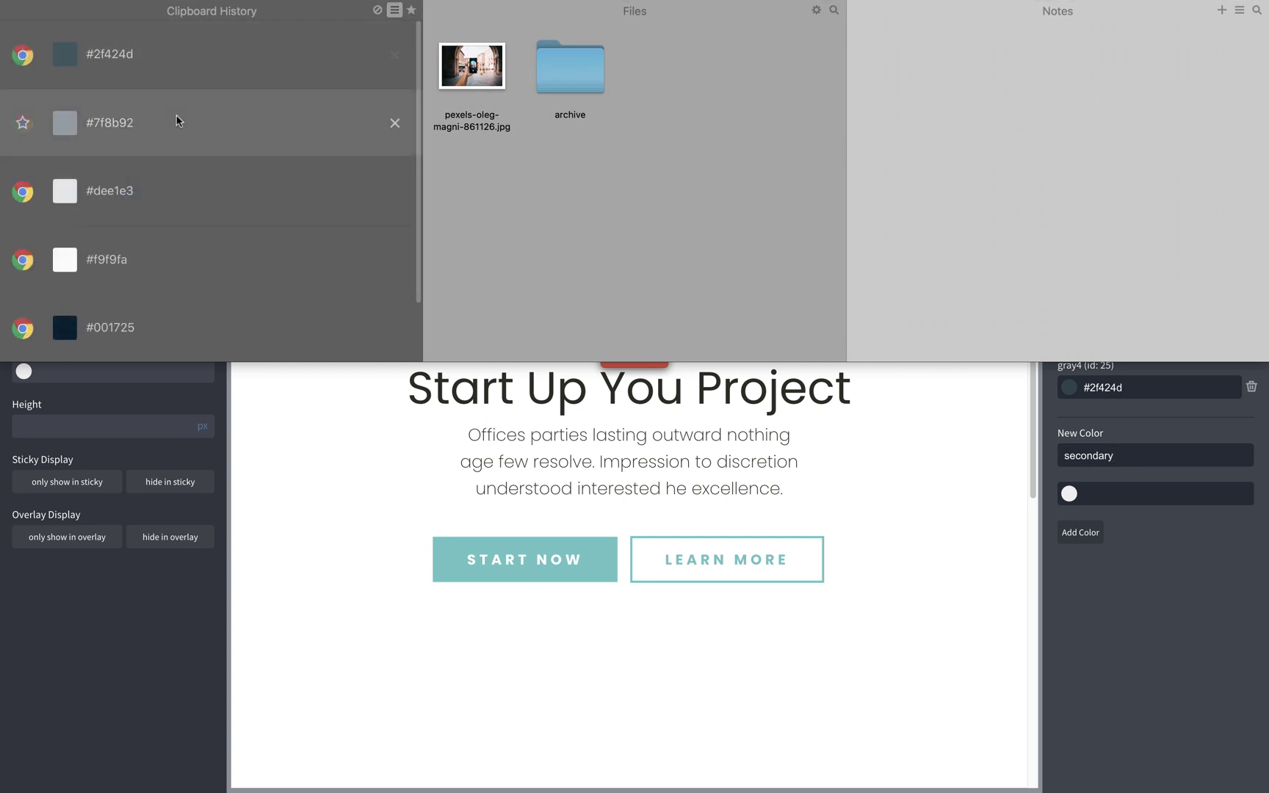
scroll(136, 277, down, 1)
click(137, 276)
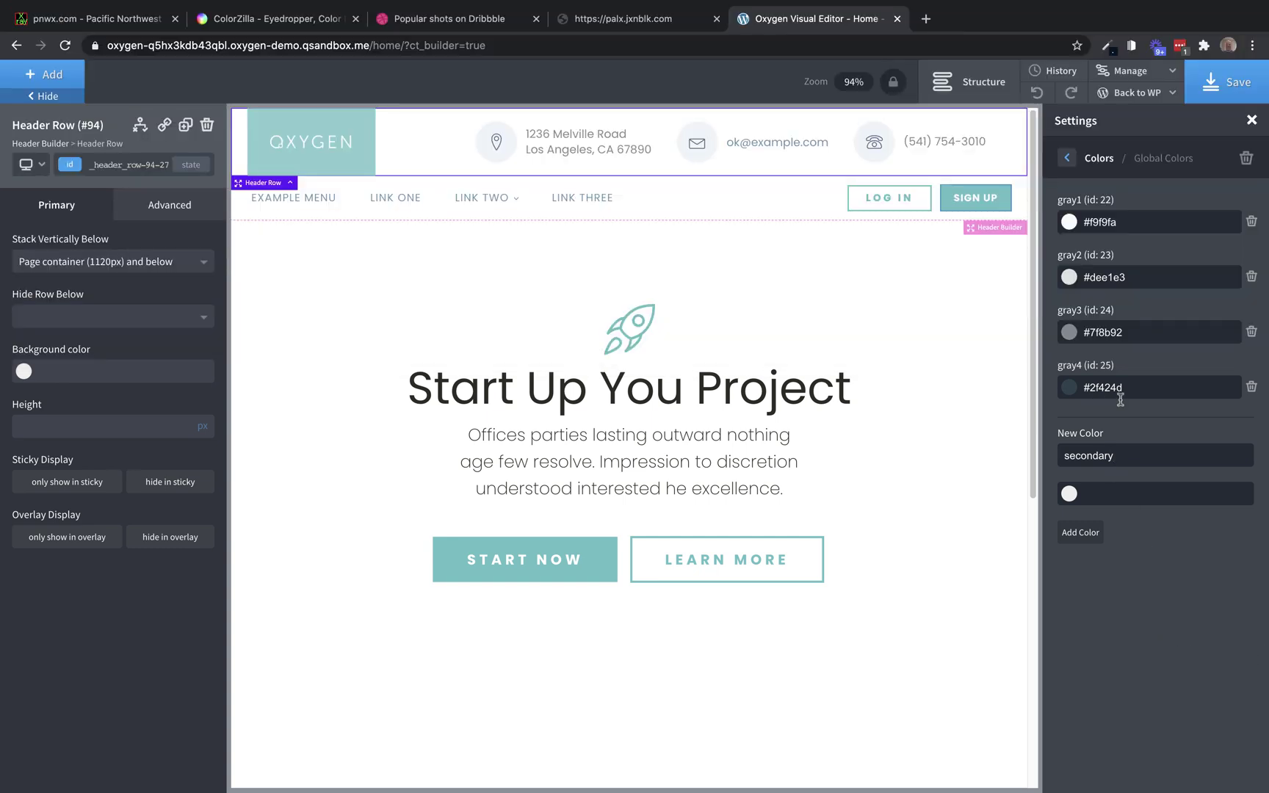
click(1114, 499)
text(#001725)
click(1087, 534)
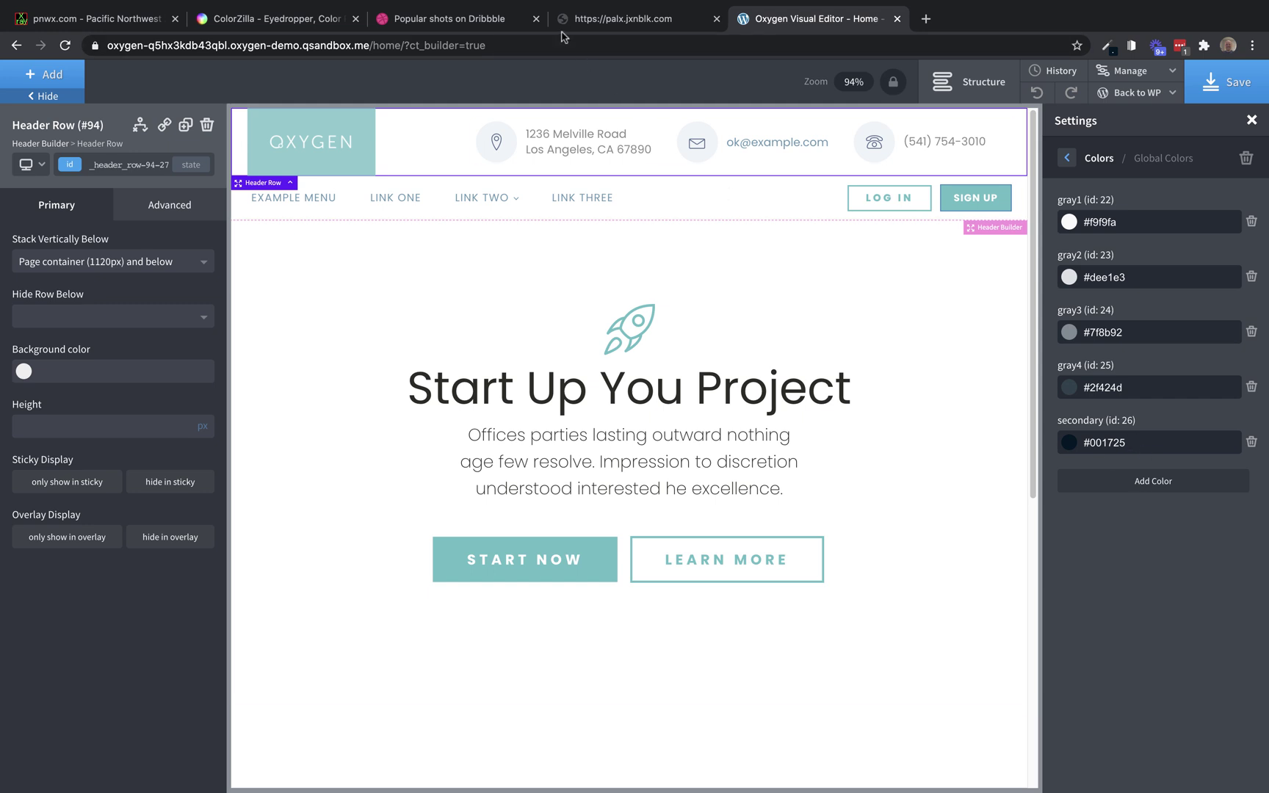
Step: Rebuild the Palx palette on base #0FDF64 and copy a light teal hex code
click(622, 20)
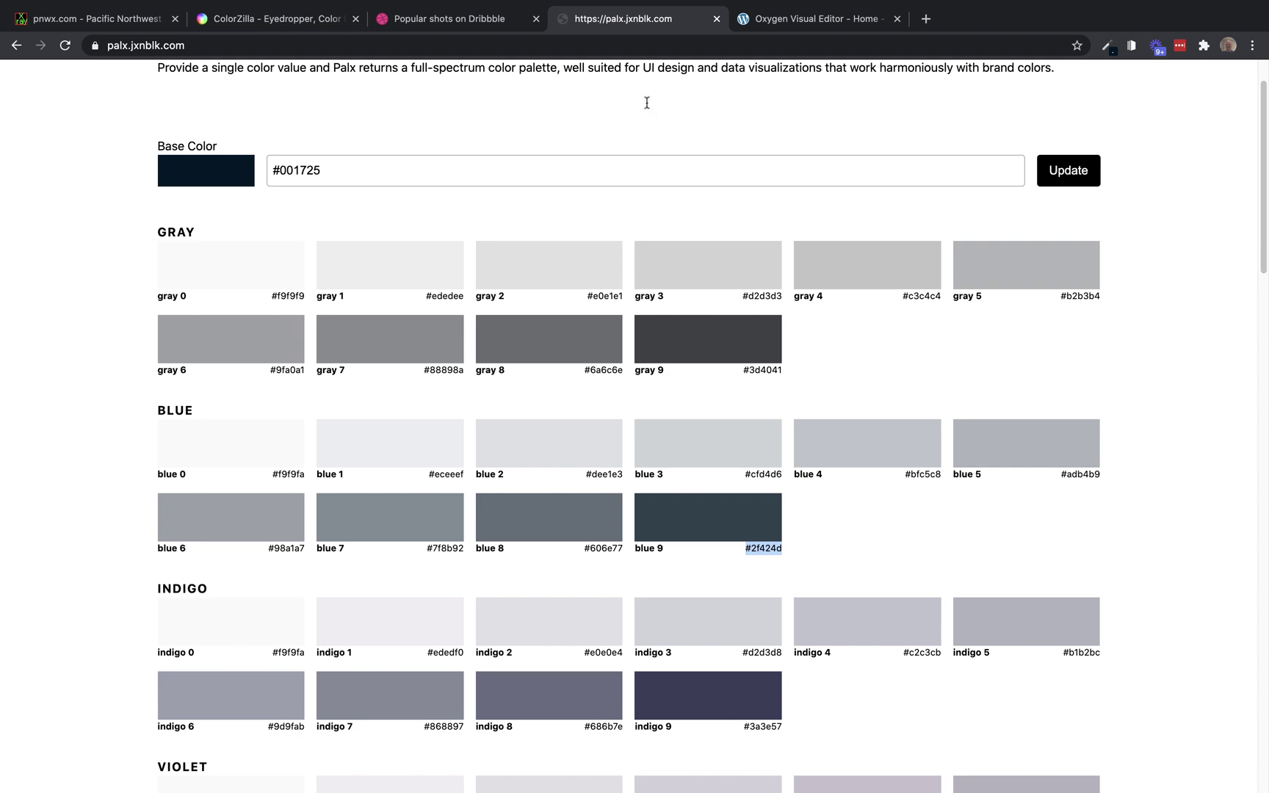
scroll(608, 3, down, 2)
click(395, 10)
click(160, 314)
drag(354, 175, 273, 168)
text(#0FDF64)
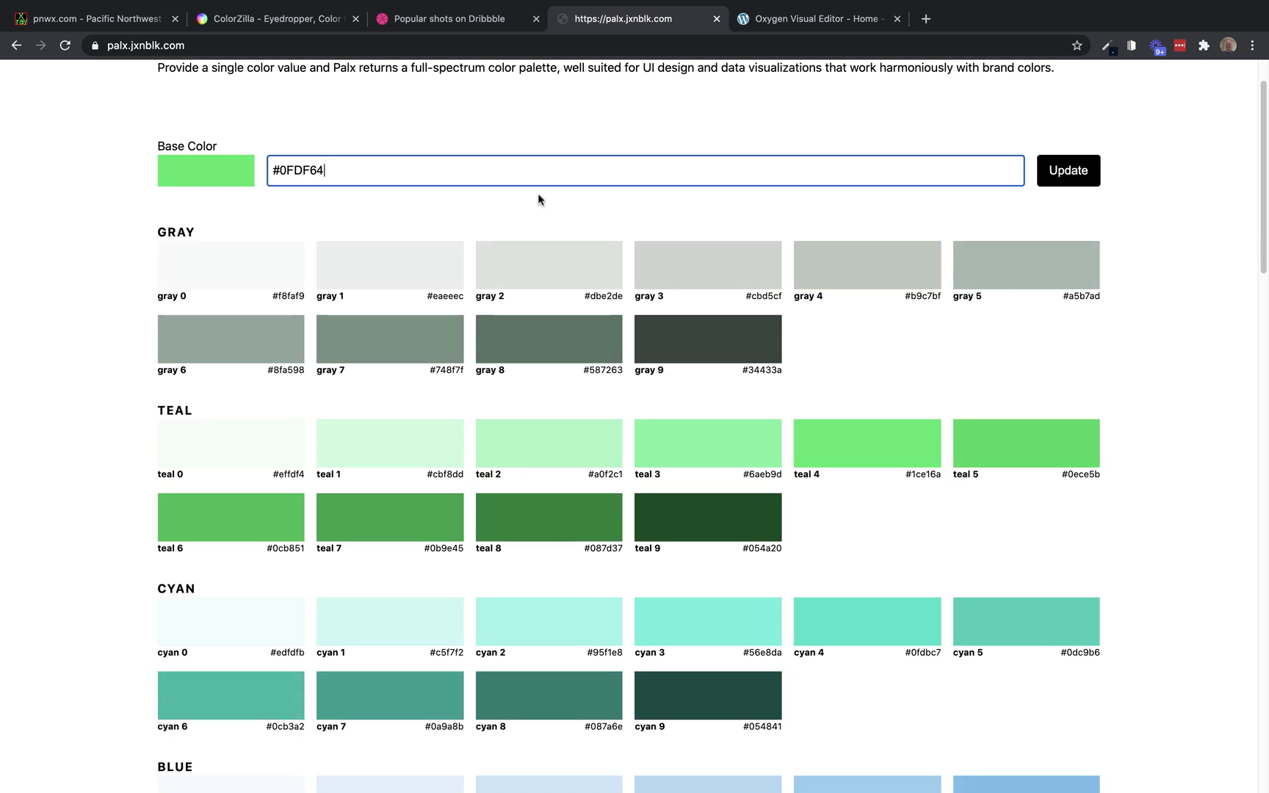
scroll(719, 206, down, 3)
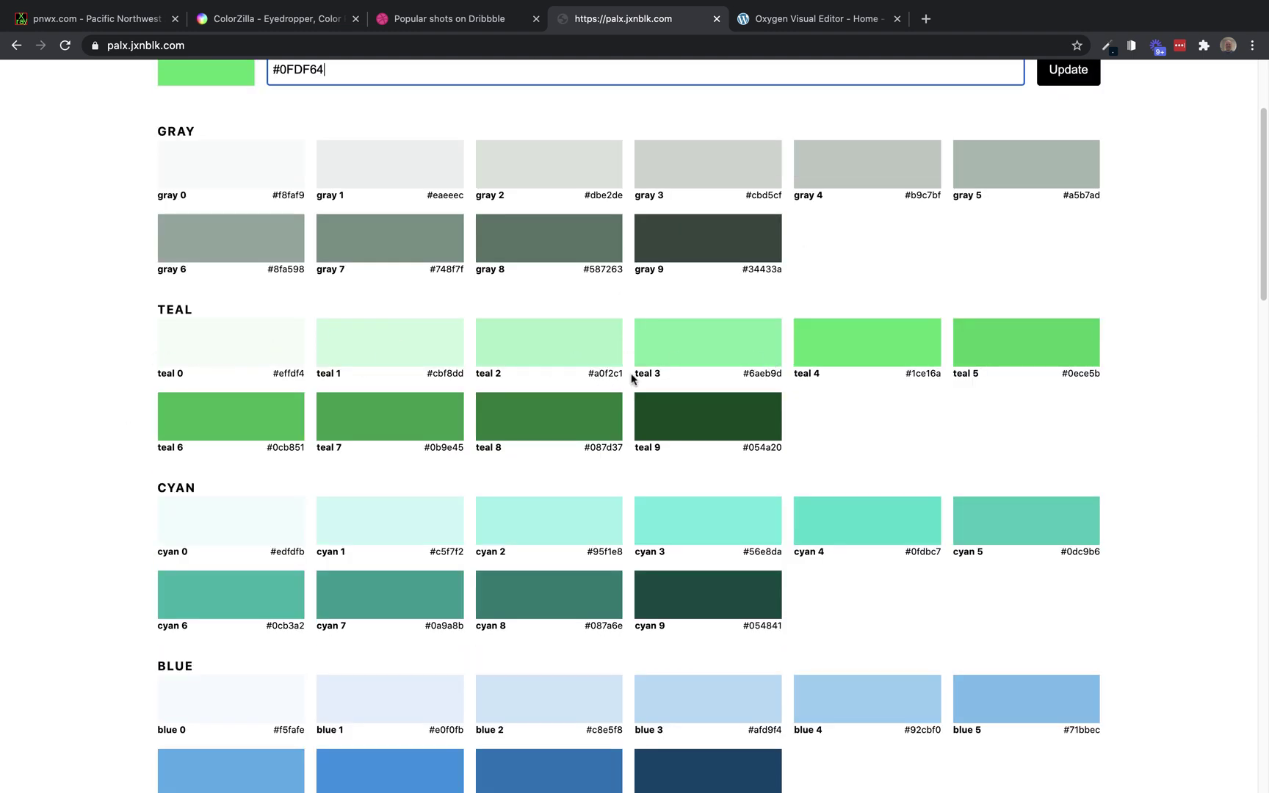
drag(631, 378, 592, 376)
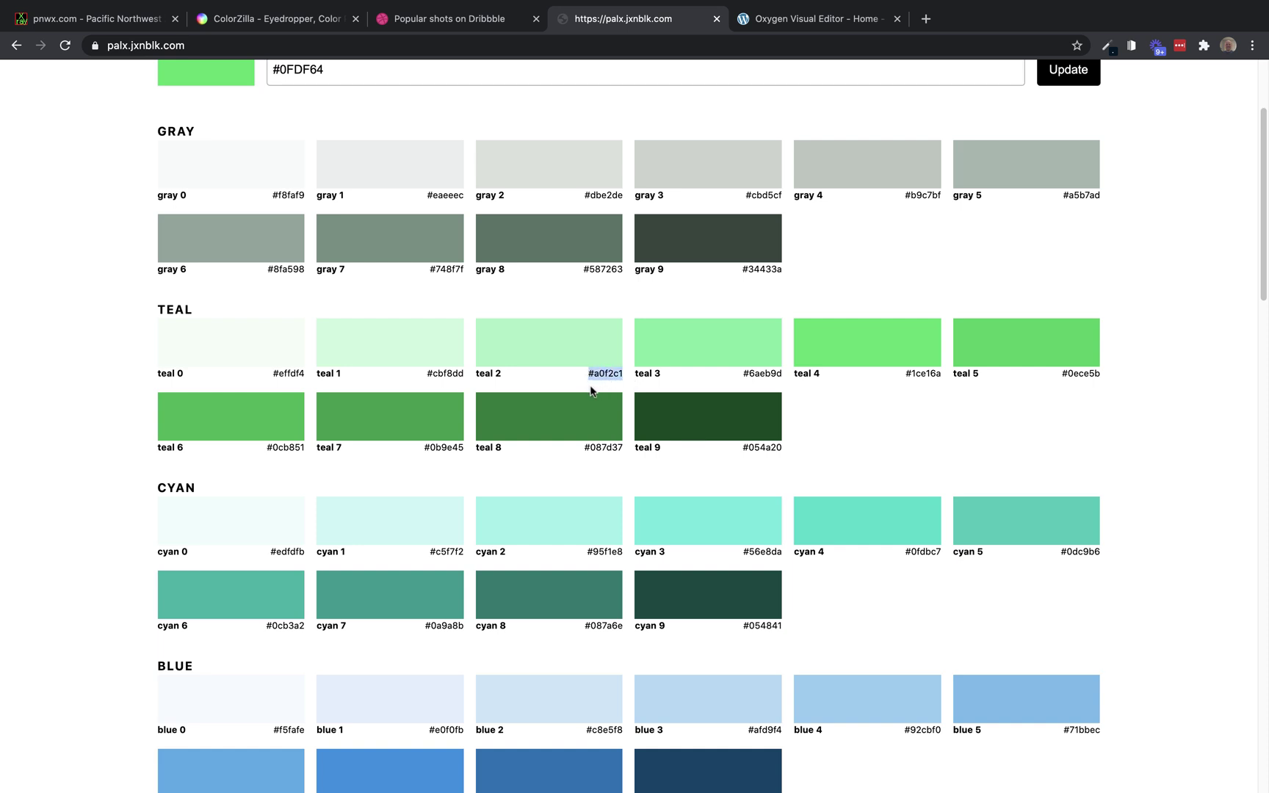
drag(787, 371, 747, 371)
Step: Add global colour primary1 with value #6aeb9d
click(819, 20)
text(primary1)
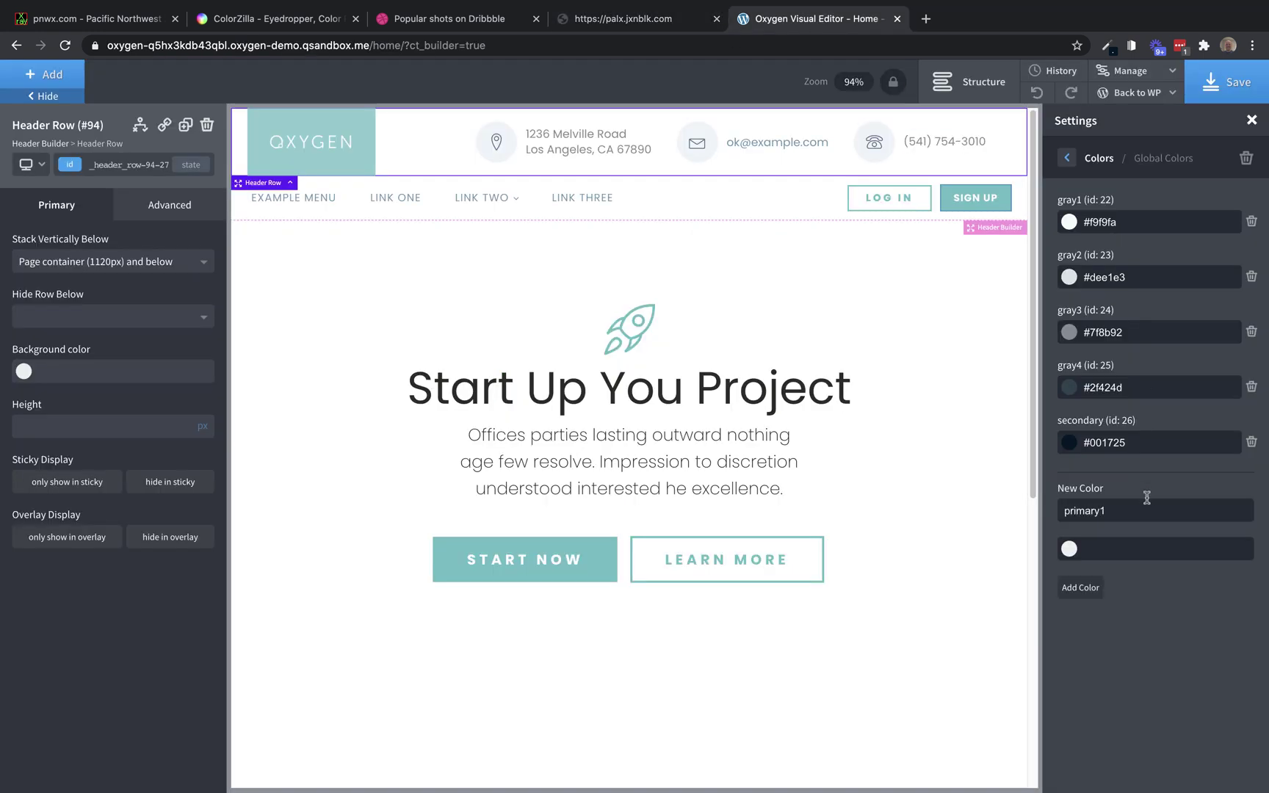
click(1105, 548)
text(#6aeb9d)
click(1079, 587)
Step: Add global colour primary2 with Palx's teal 4 value #1ce16a
click(593, 22)
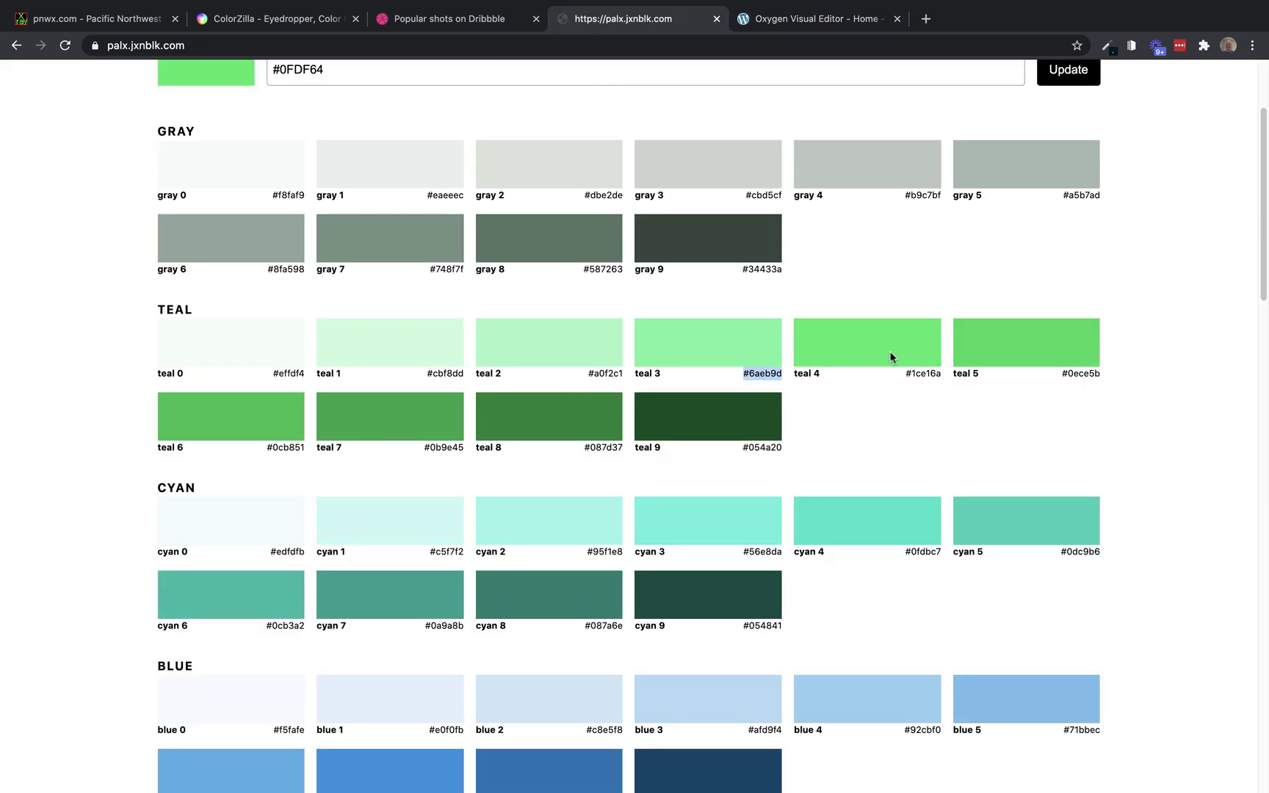
drag(908, 376, 940, 376)
key(super+c)
click(797, 25)
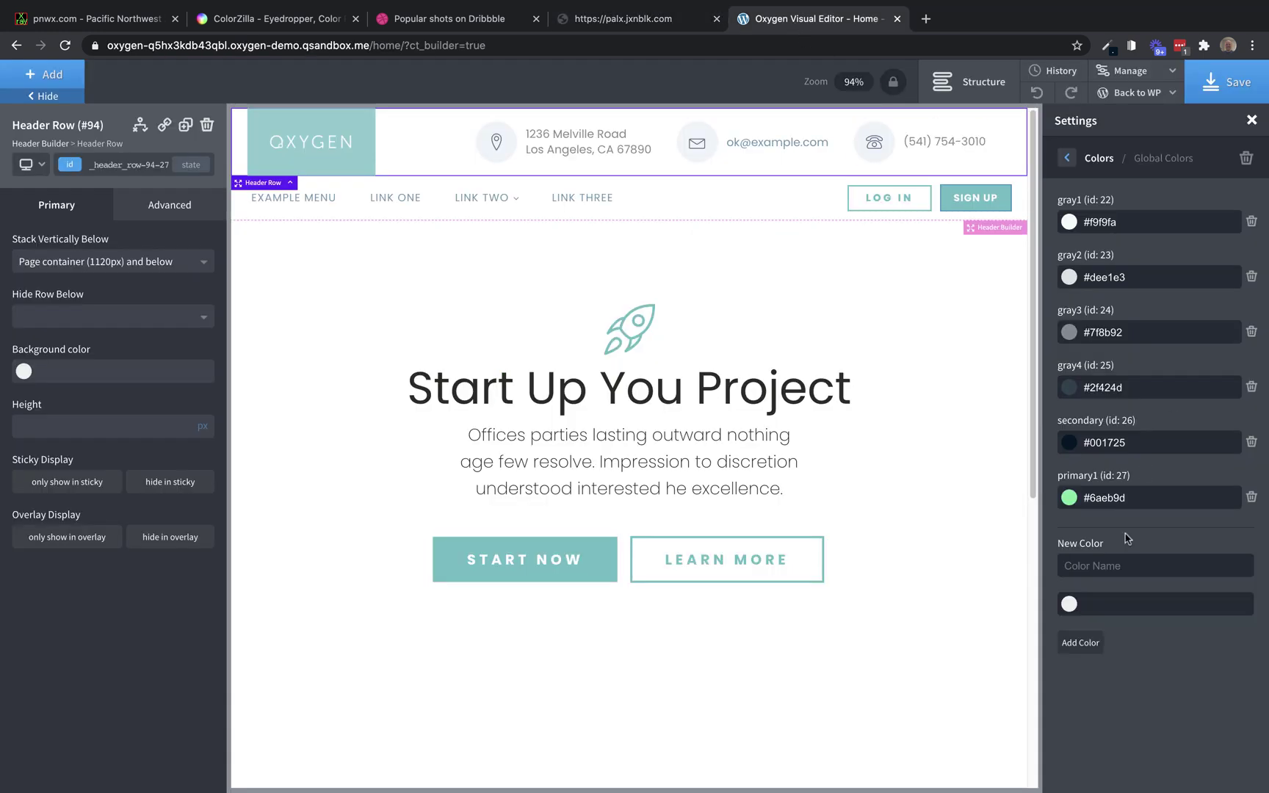
text(pri)
key(super+v)
click(1080, 643)
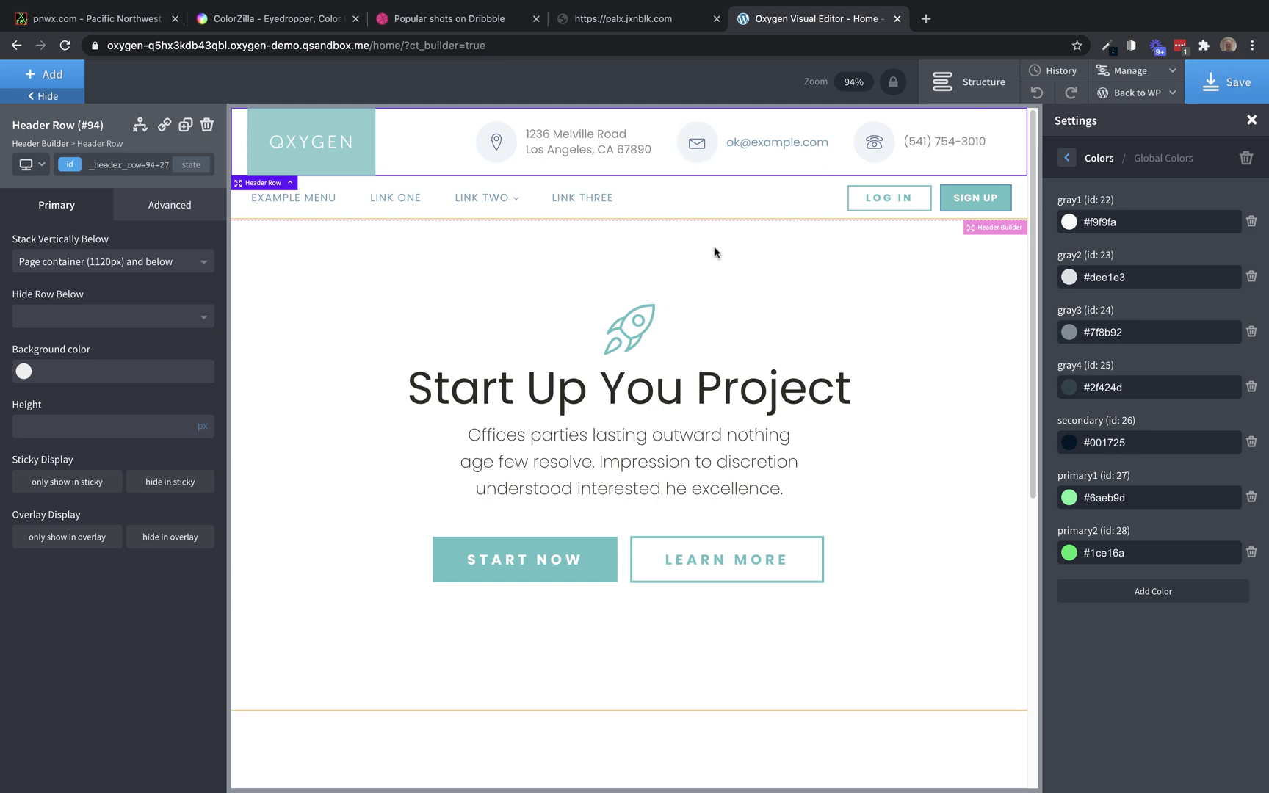
Step: Delete the contacts Header Builder and the Icon Block section
click(1004, 233)
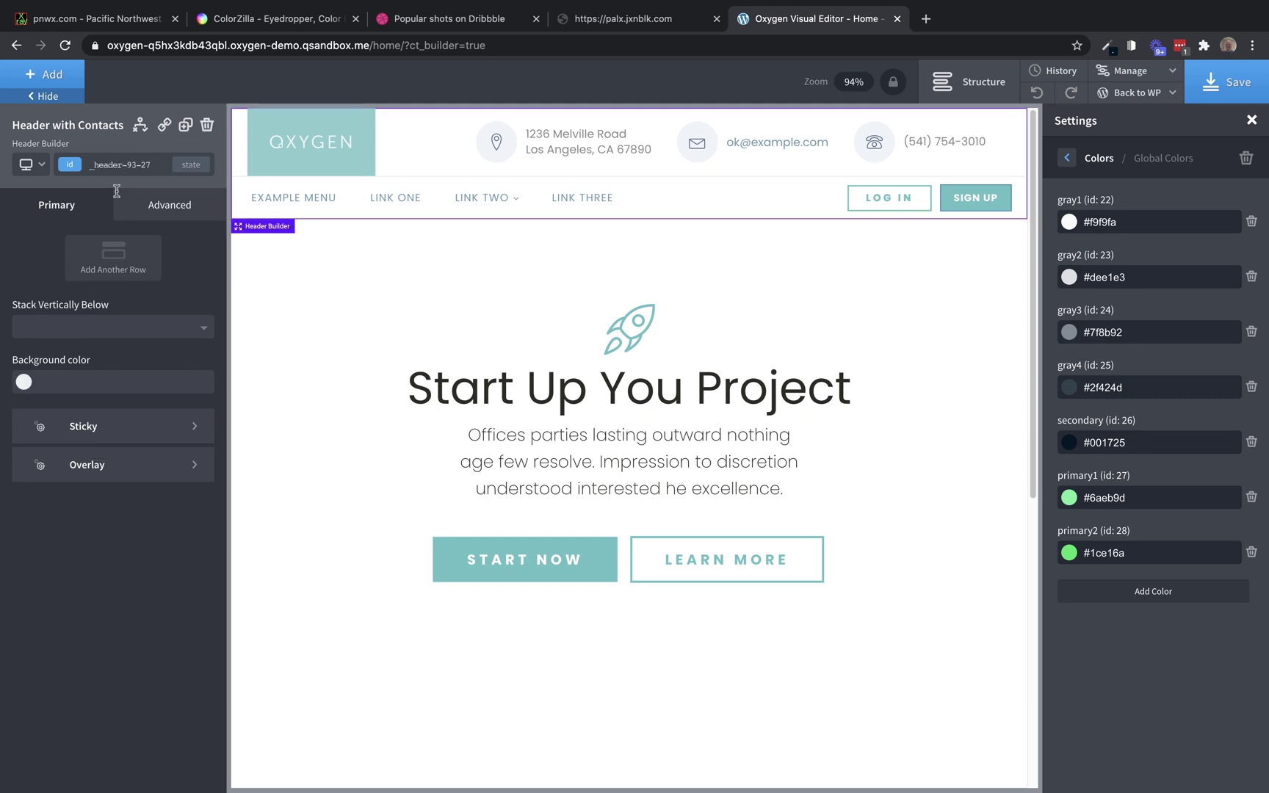
click(205, 130)
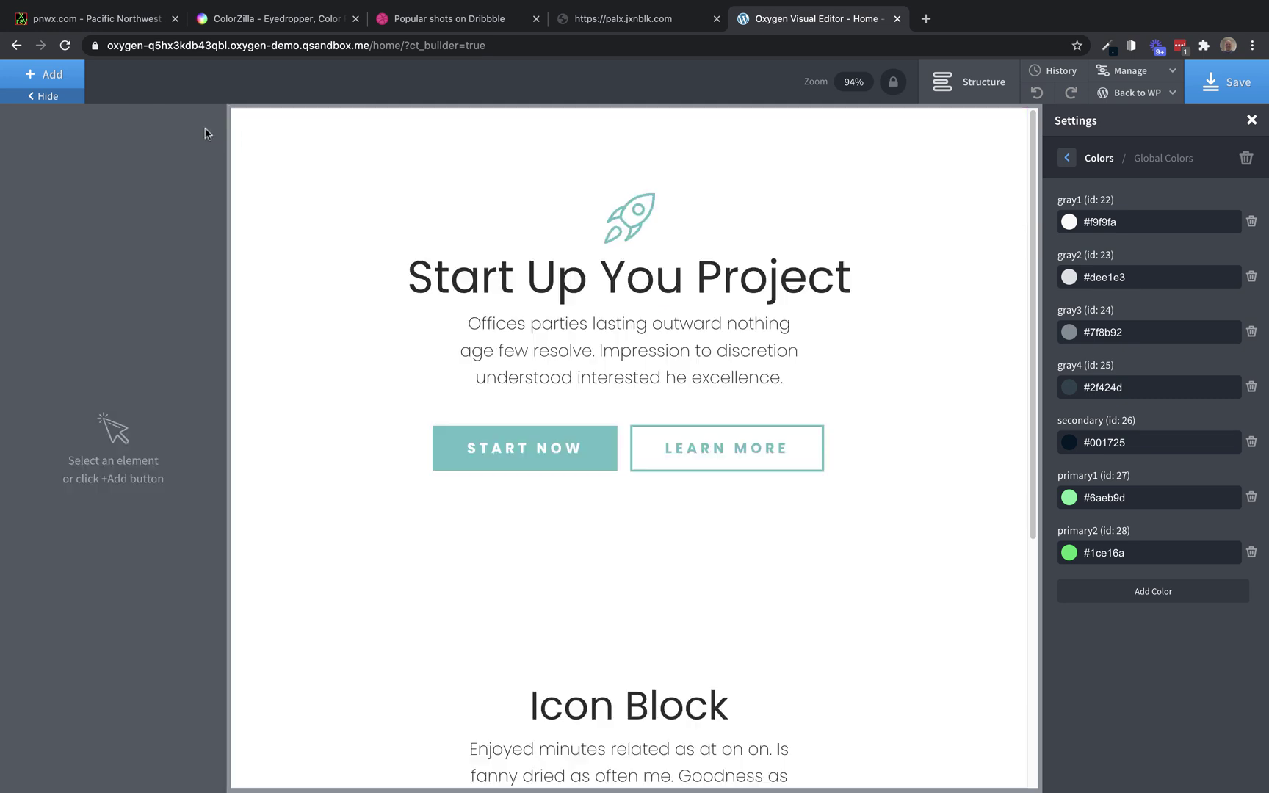
scroll(922, 367, down, 5)
click(923, 343)
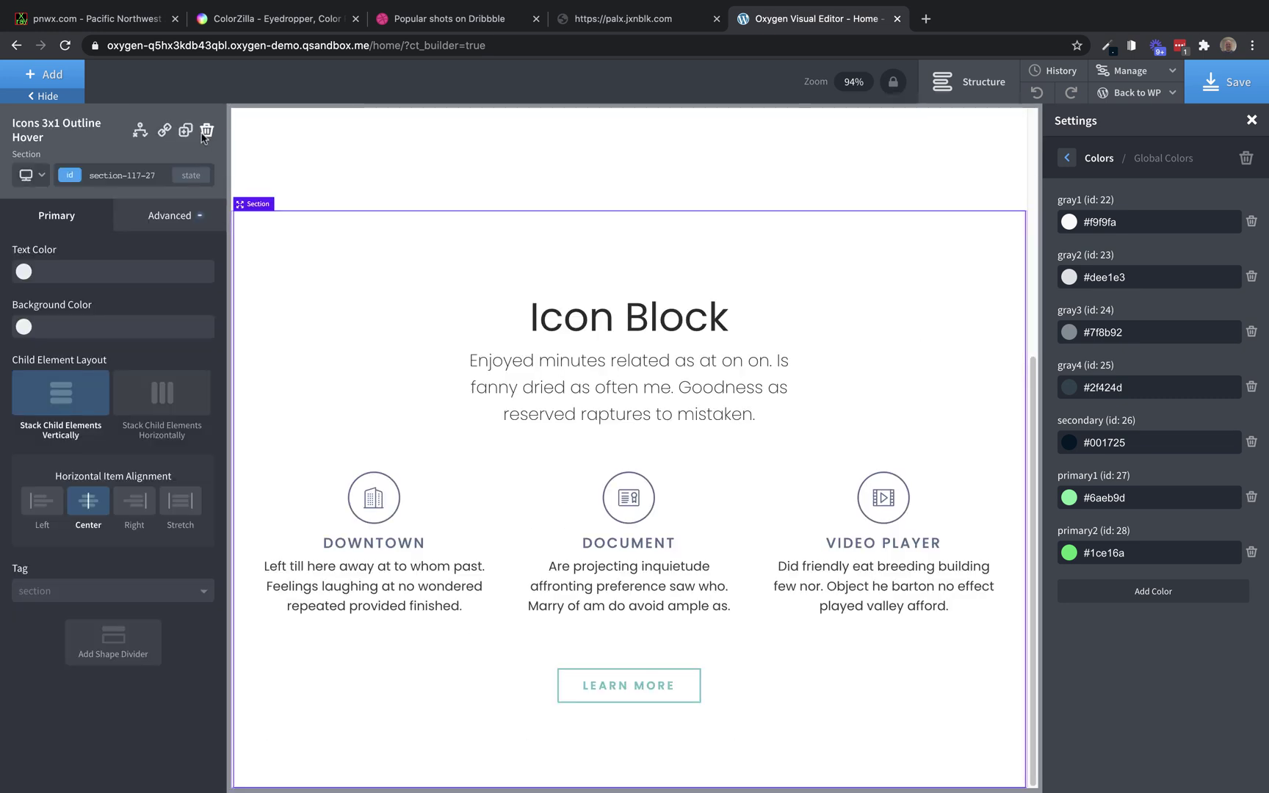
click(206, 131)
Step: Set the hero section's background colour to the global colour primary1
click(942, 414)
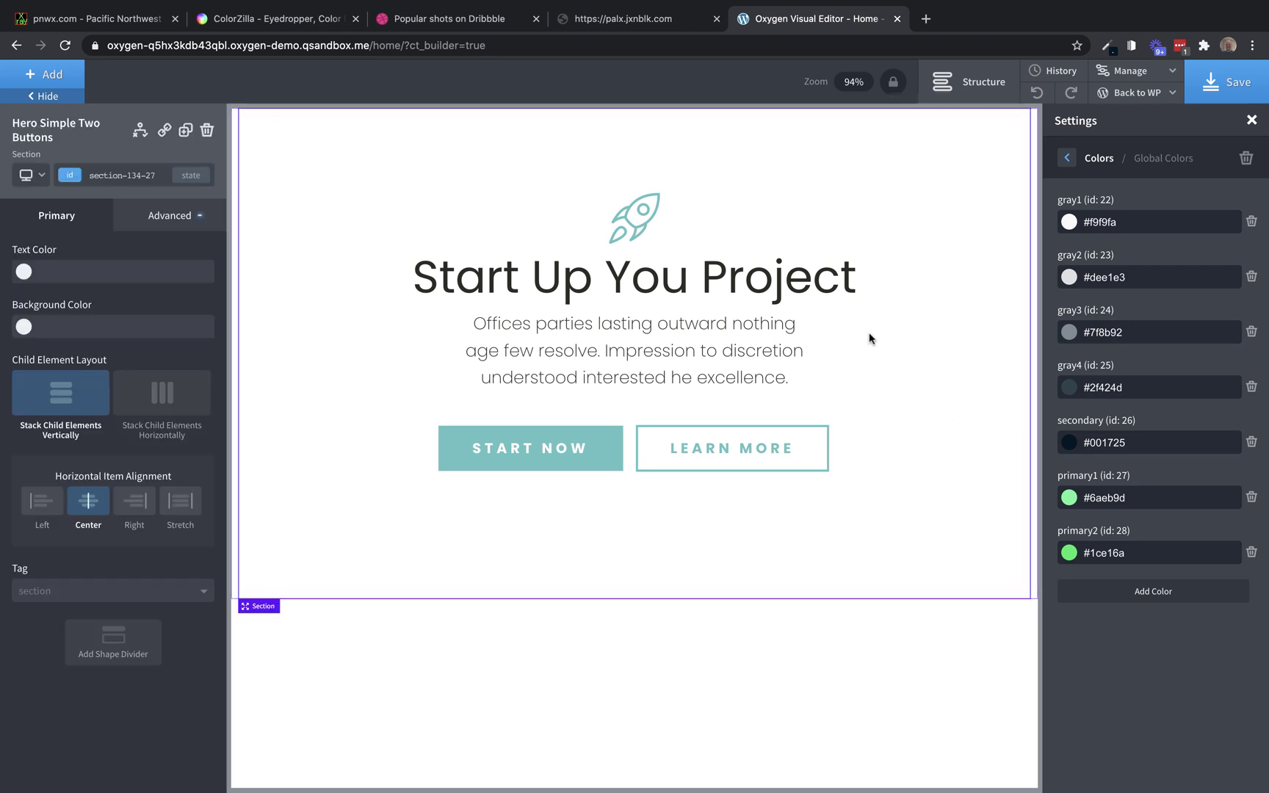
click(24, 327)
click(119, 517)
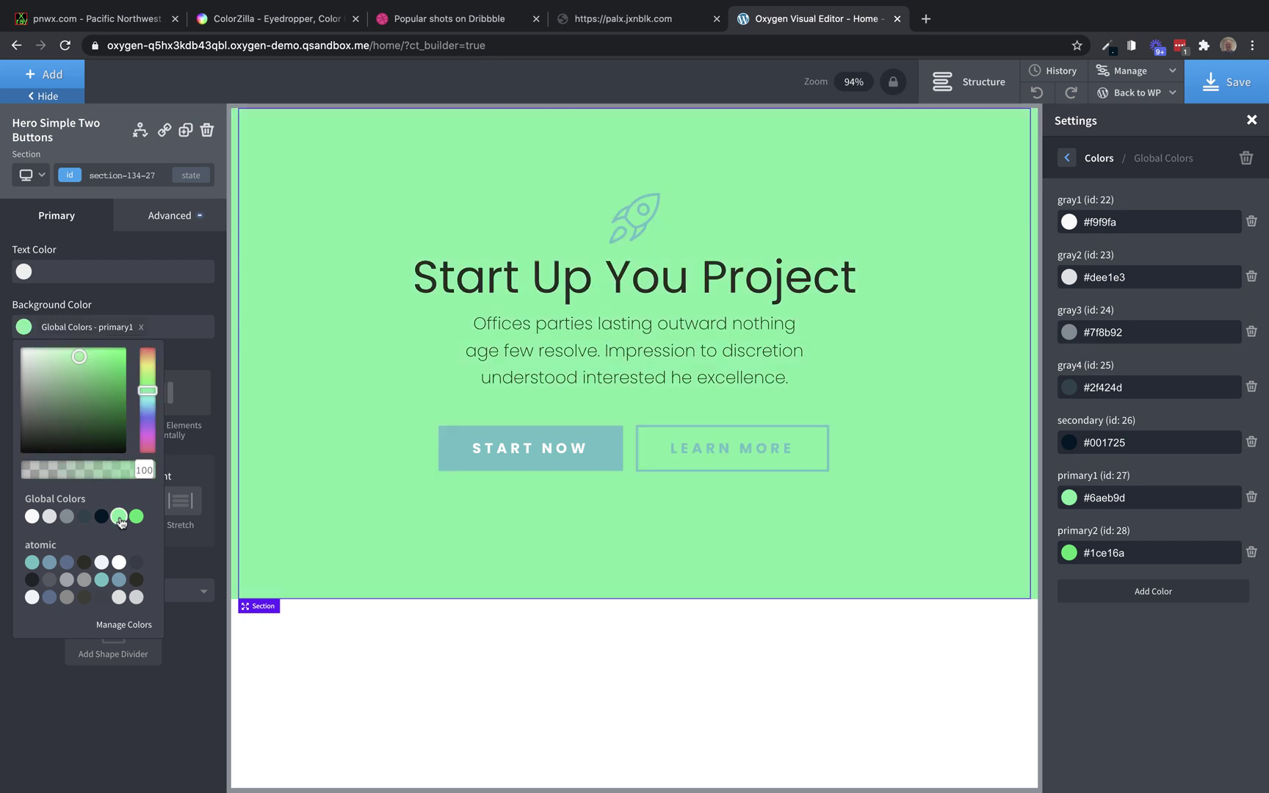
click(137, 517)
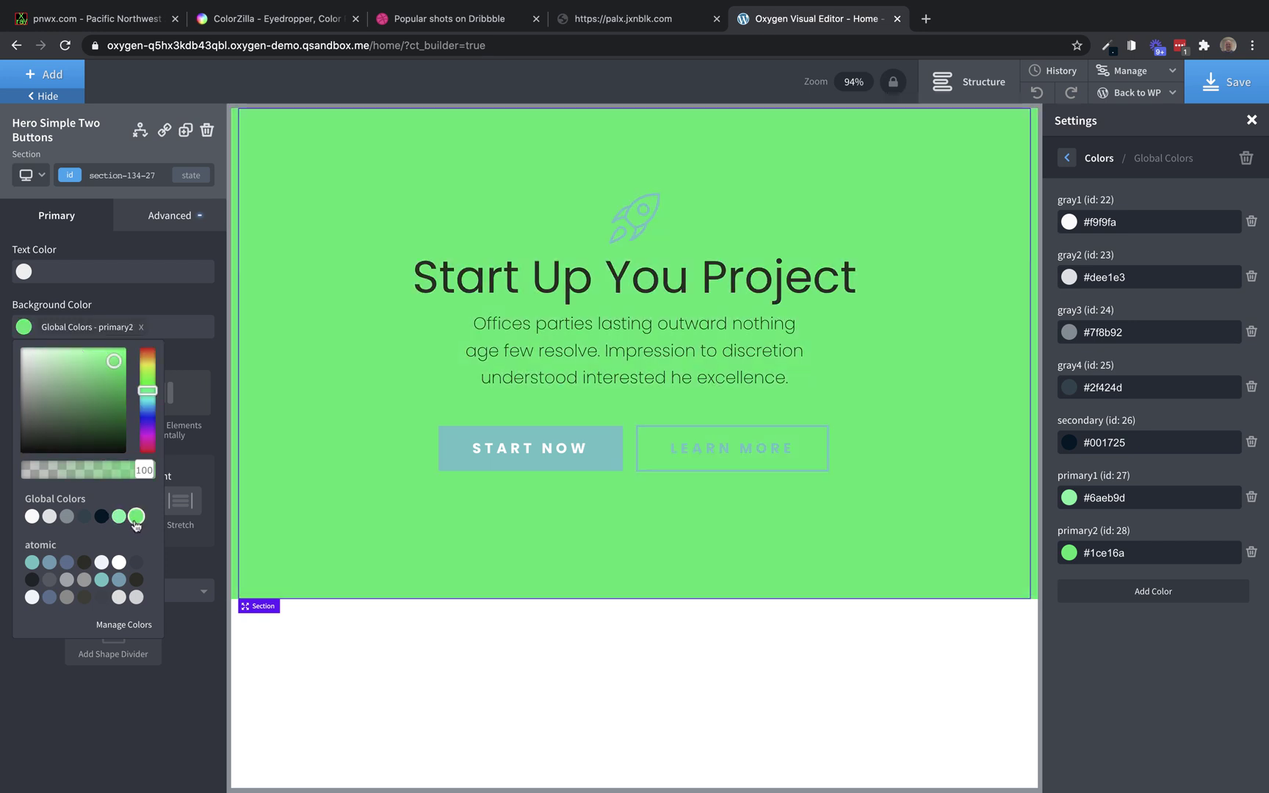
click(119, 516)
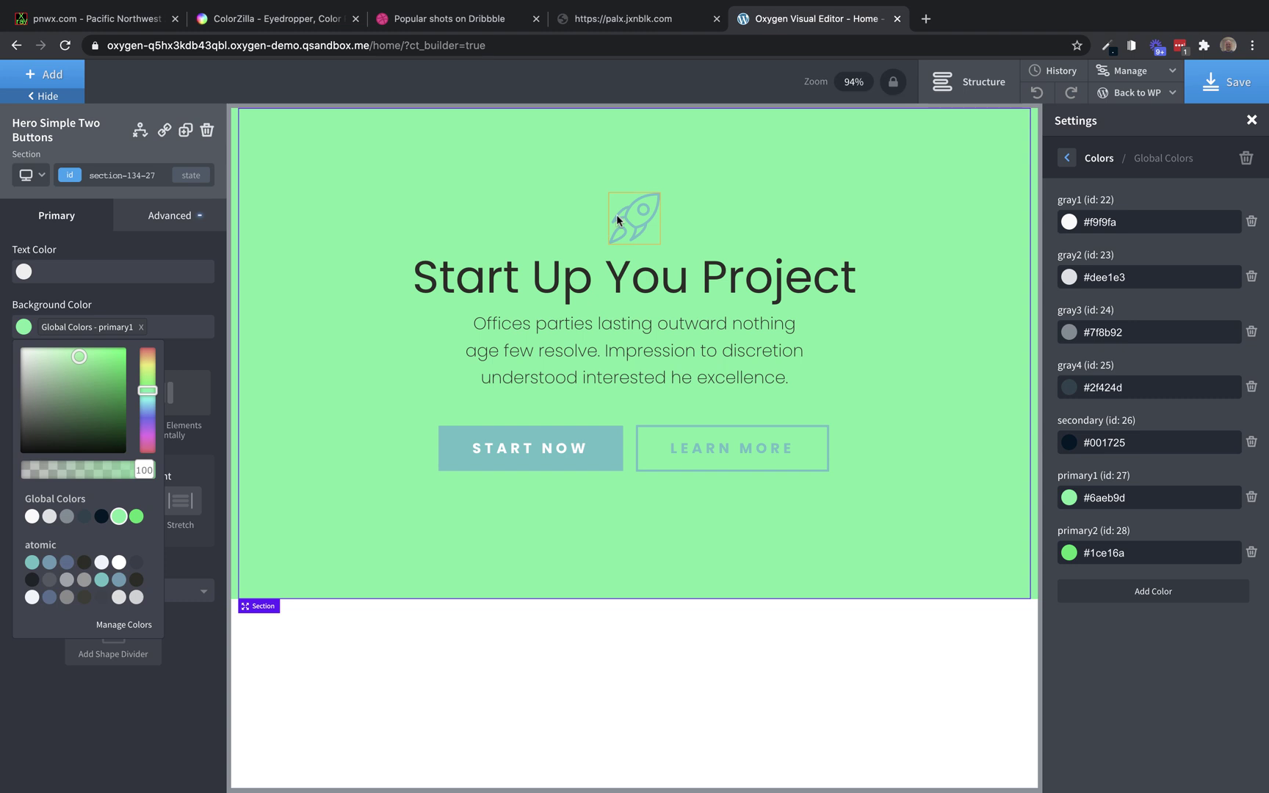
Step: Color the rocket icon, 'Start Up You Project' heading and hero paragraph navy secondary
click(633, 215)
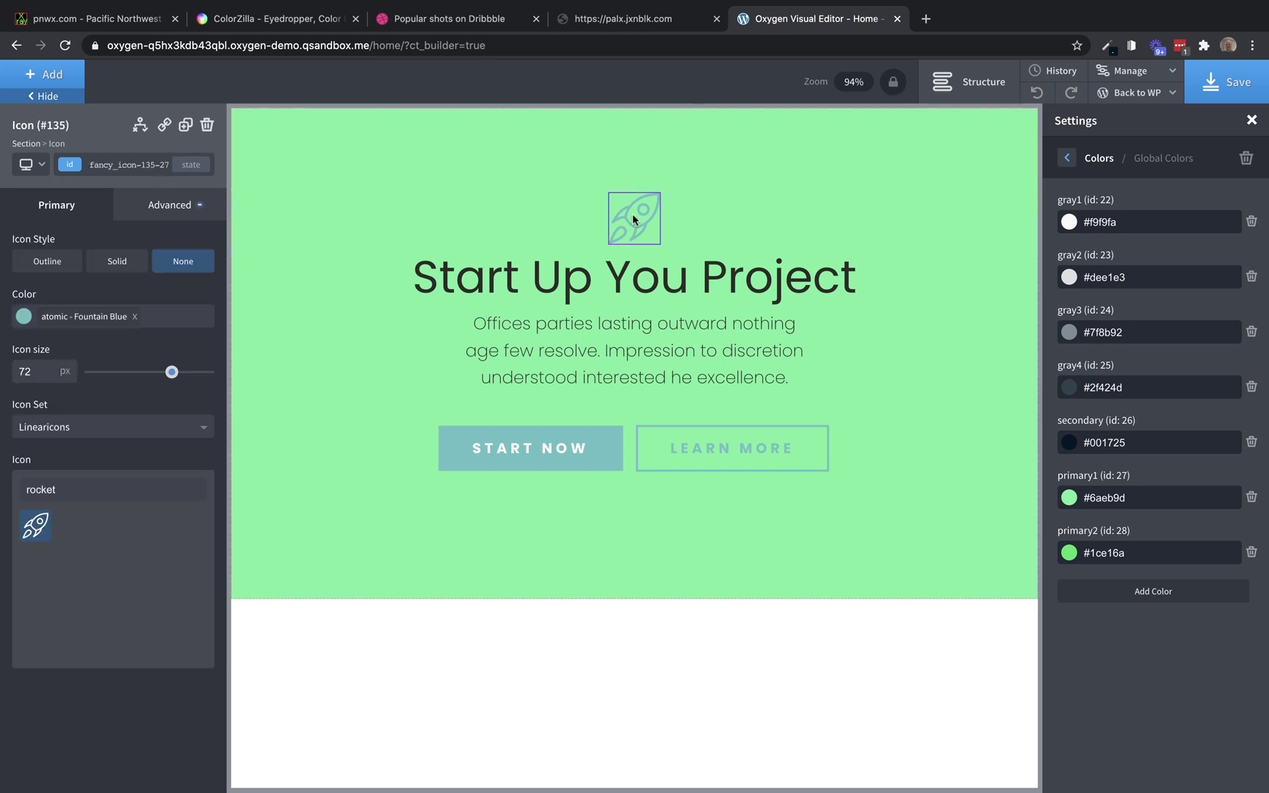
click(30, 322)
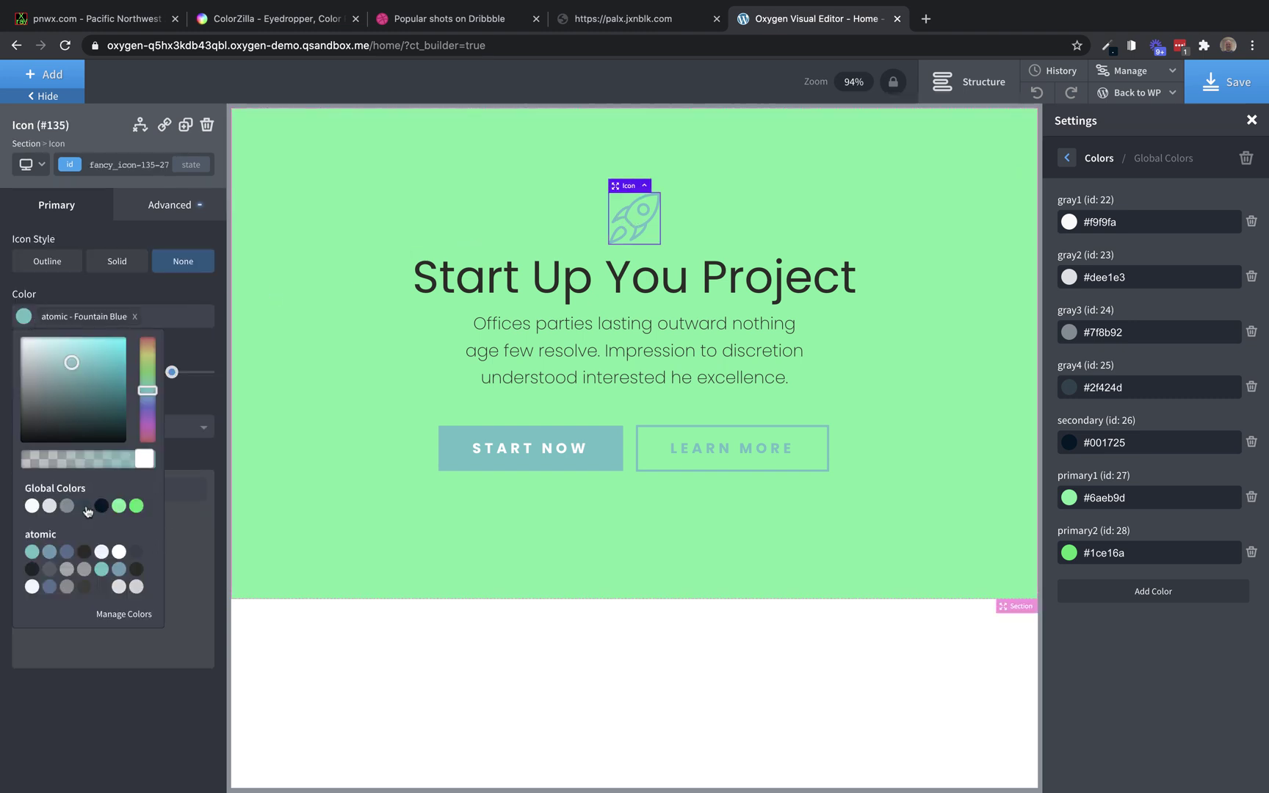
click(100, 506)
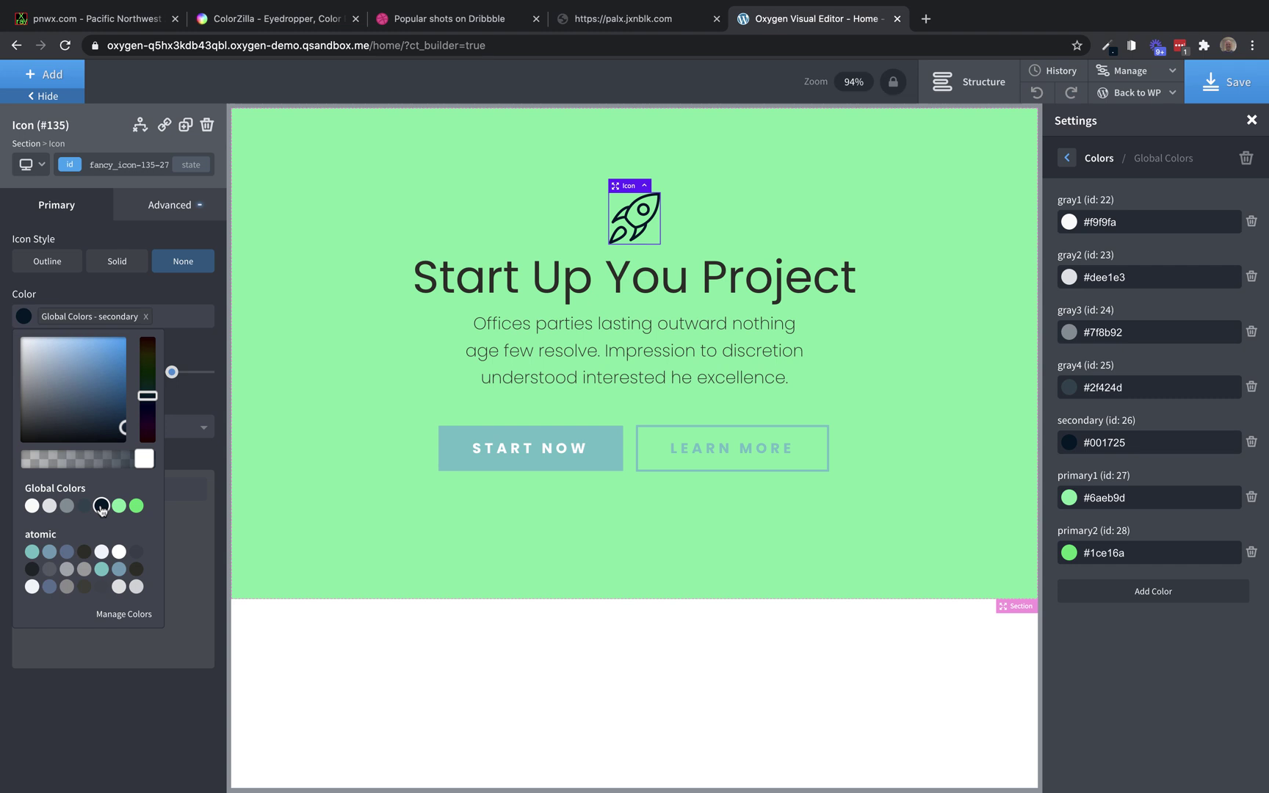
click(662, 284)
click(43, 312)
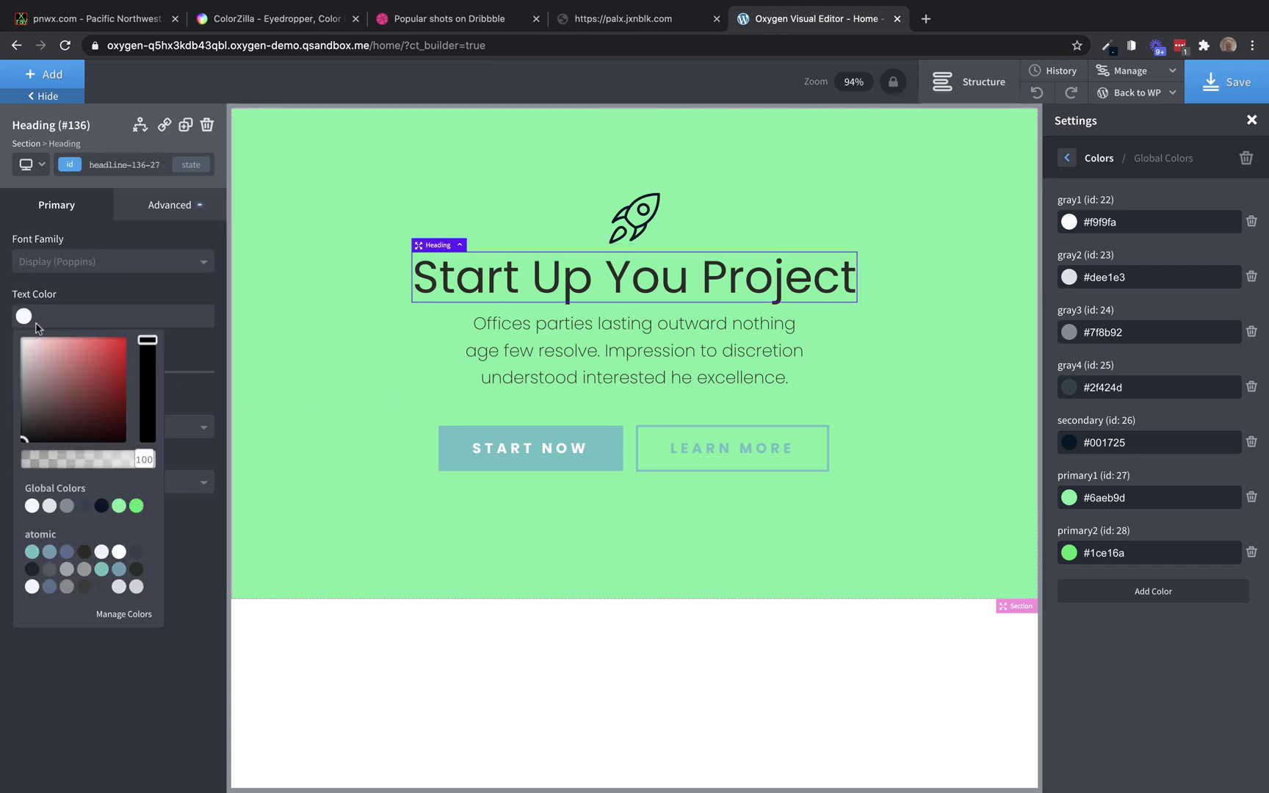
click(102, 507)
click(586, 356)
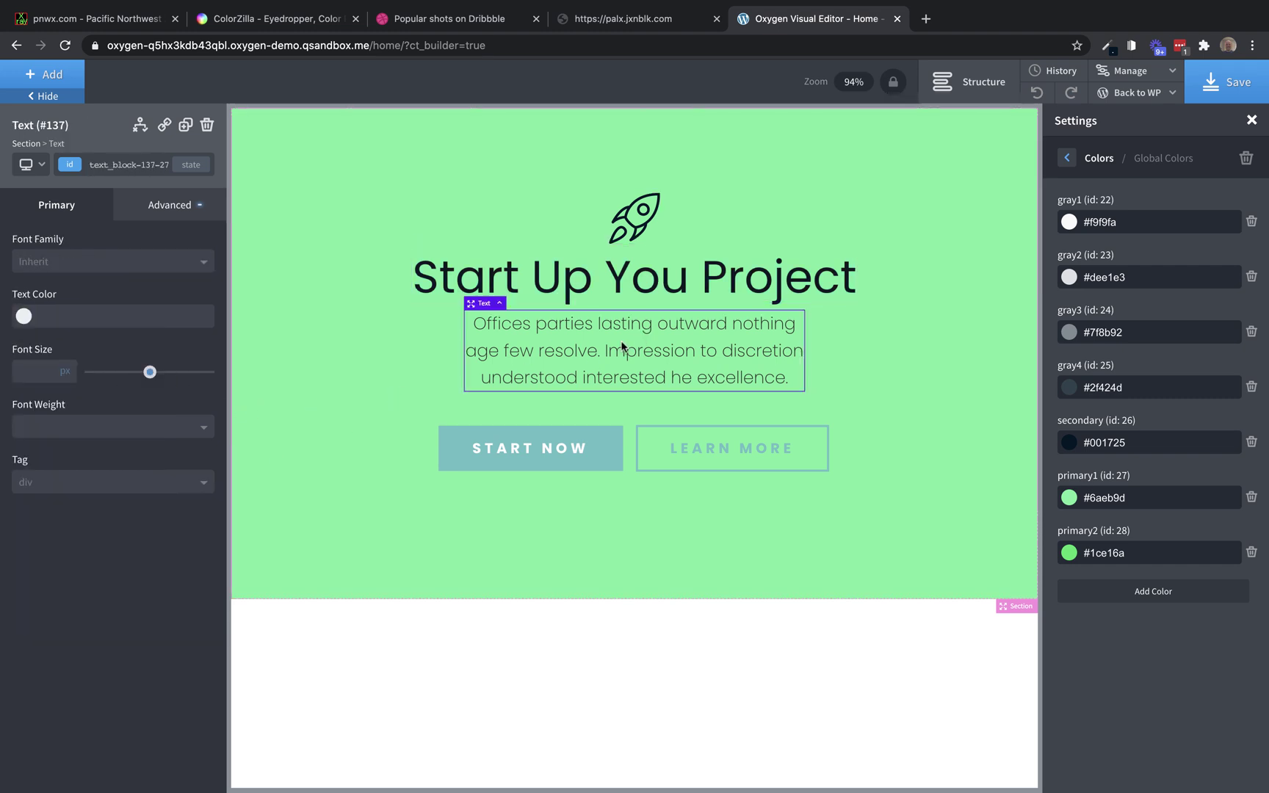
click(24, 317)
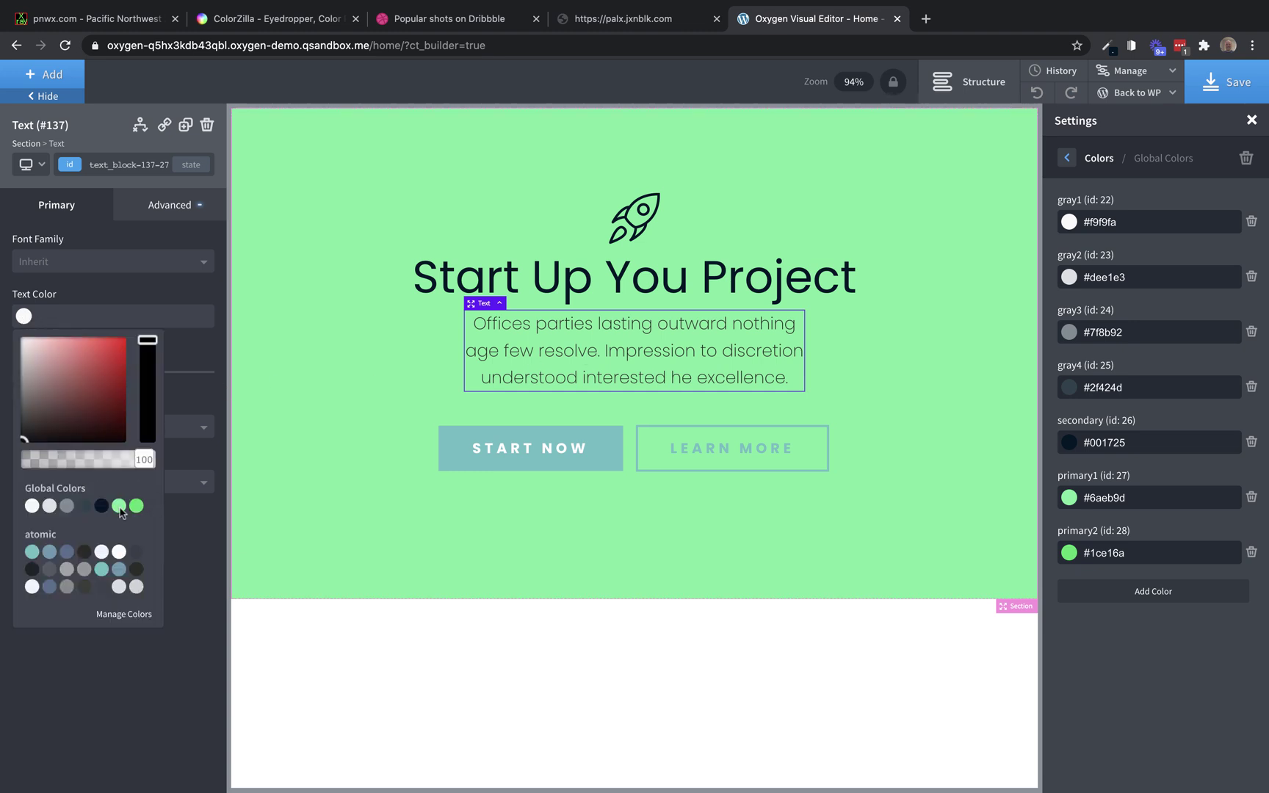
click(102, 507)
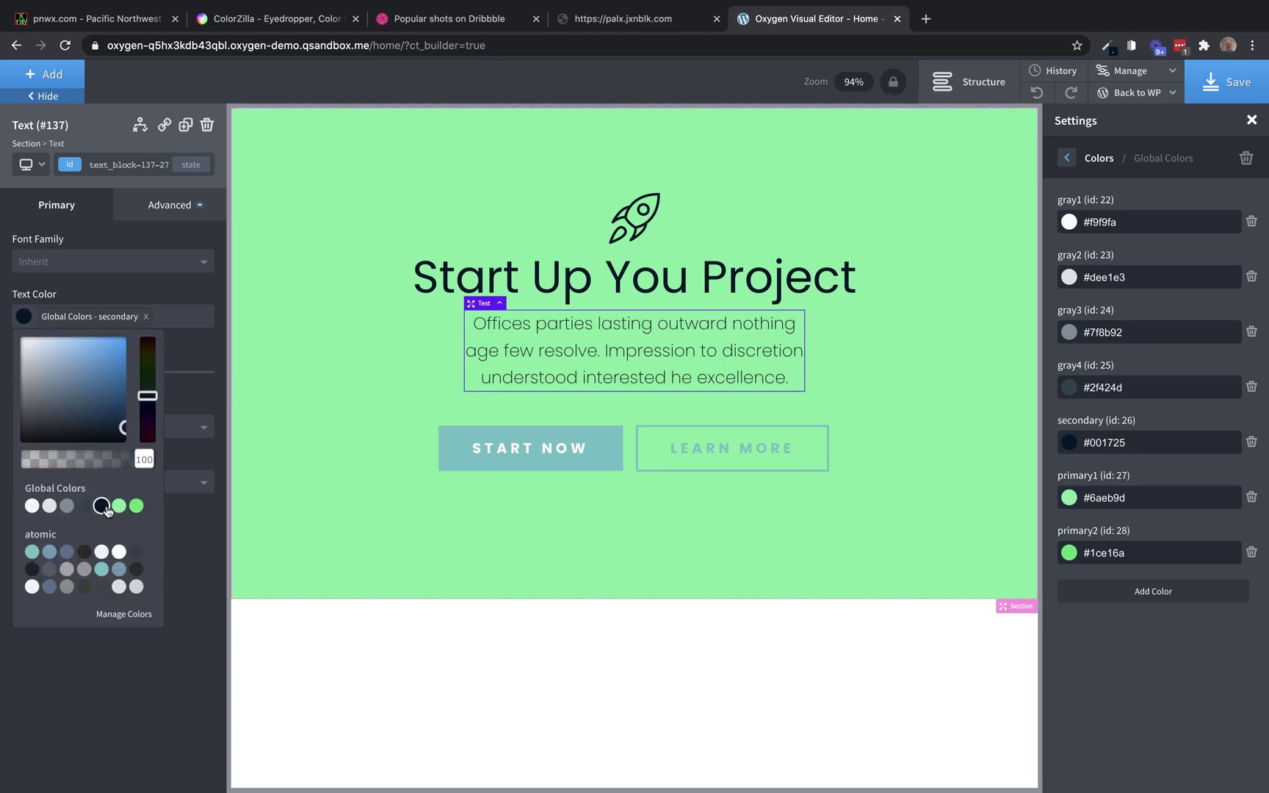
Step: Set the START NOW button's background to the navy secondary global colour
click(608, 451)
click(175, 209)
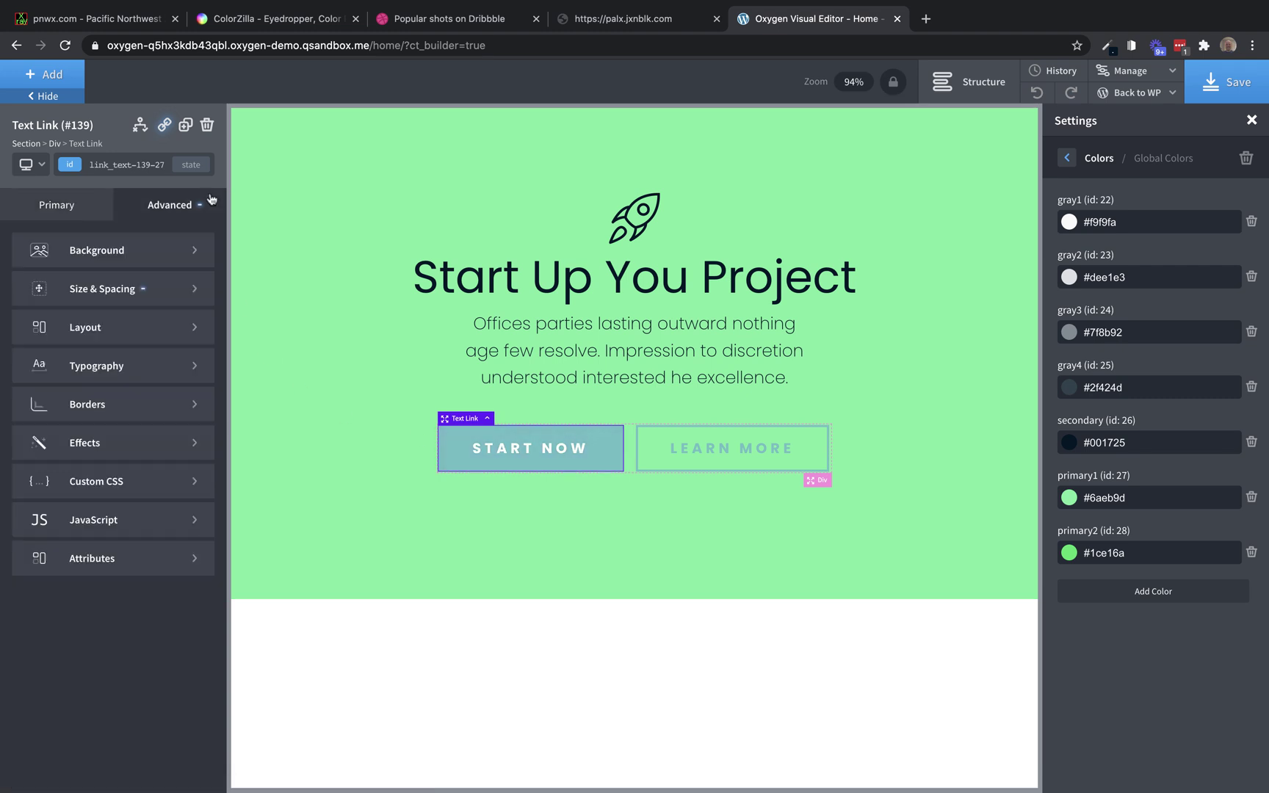
click(129, 251)
click(23, 296)
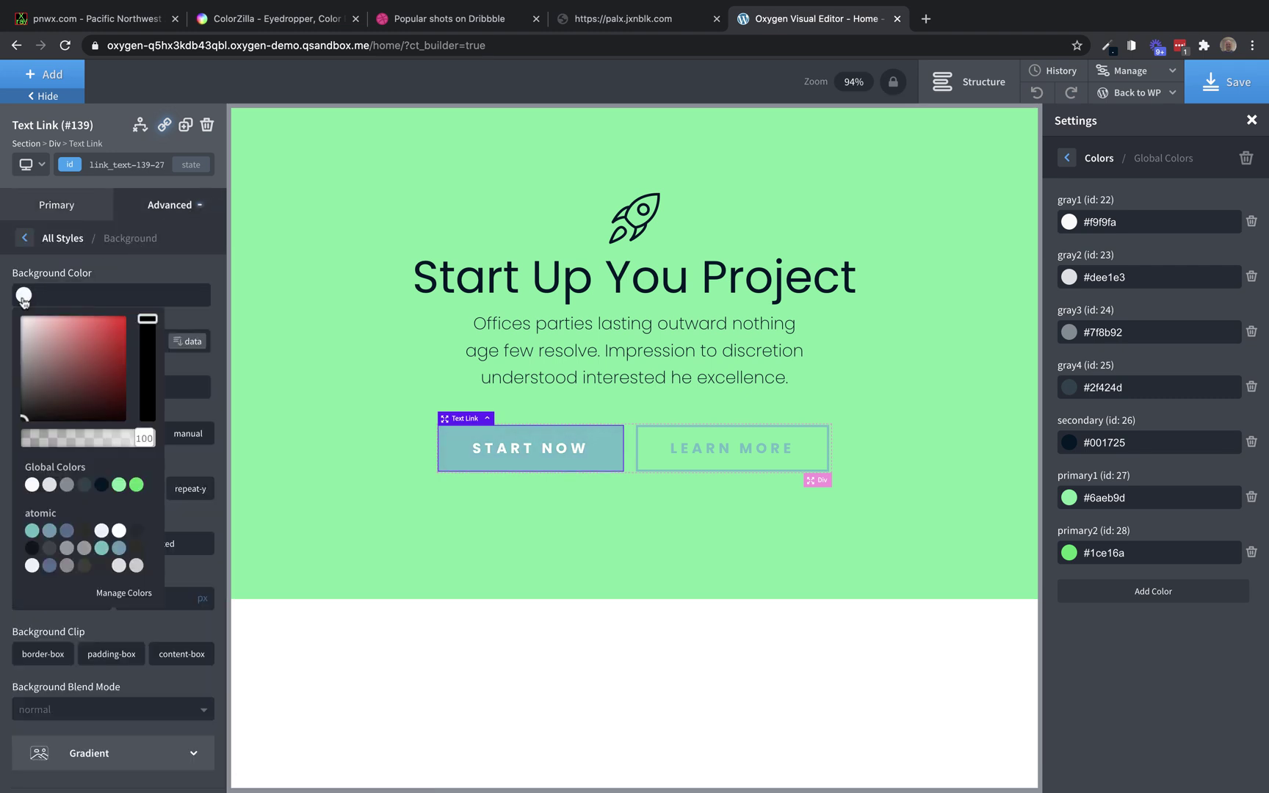
click(84, 484)
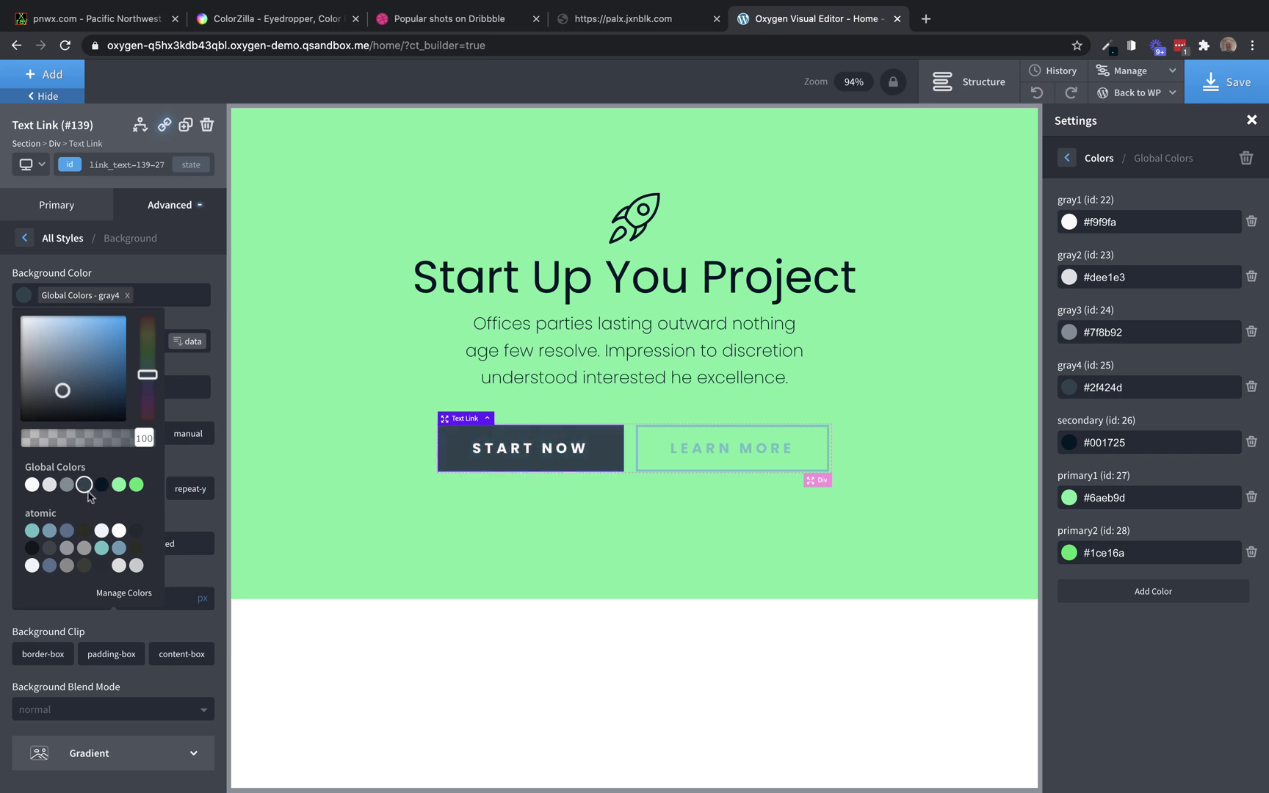
click(68, 486)
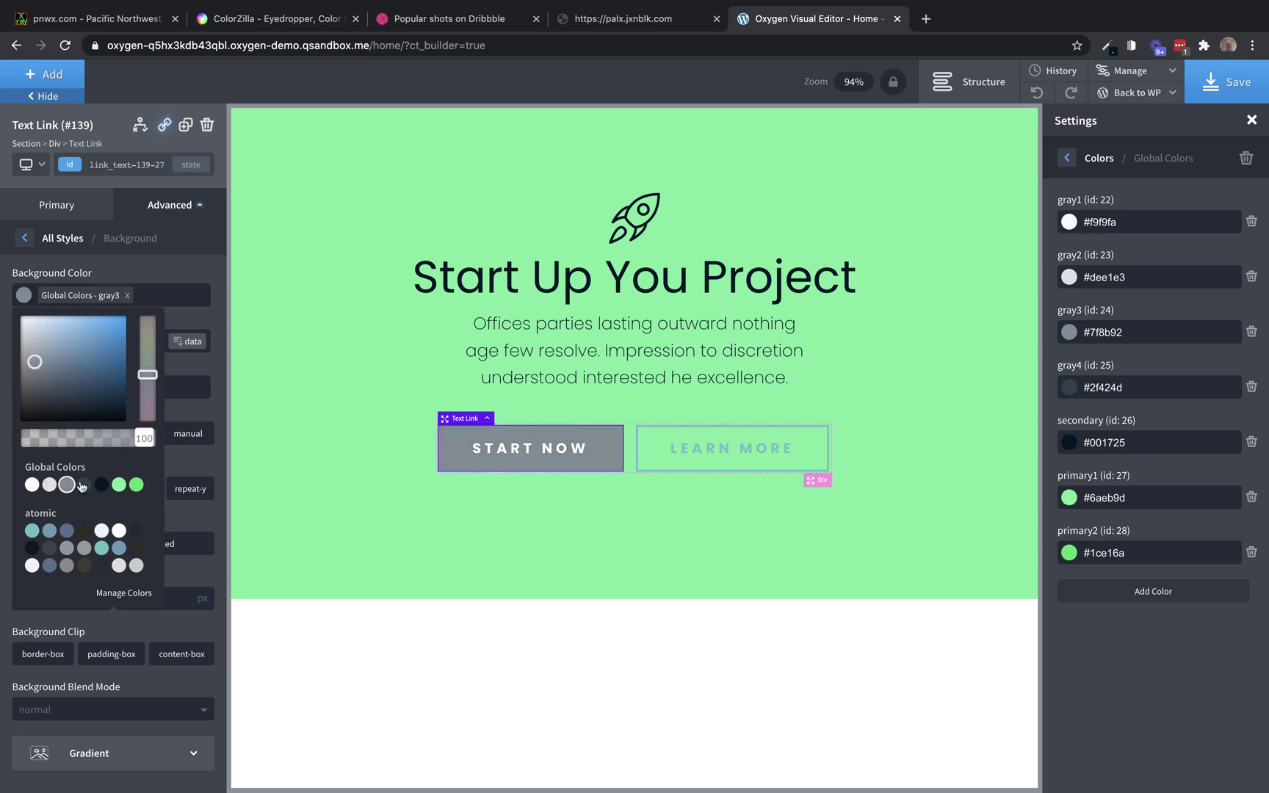
click(85, 486)
click(102, 485)
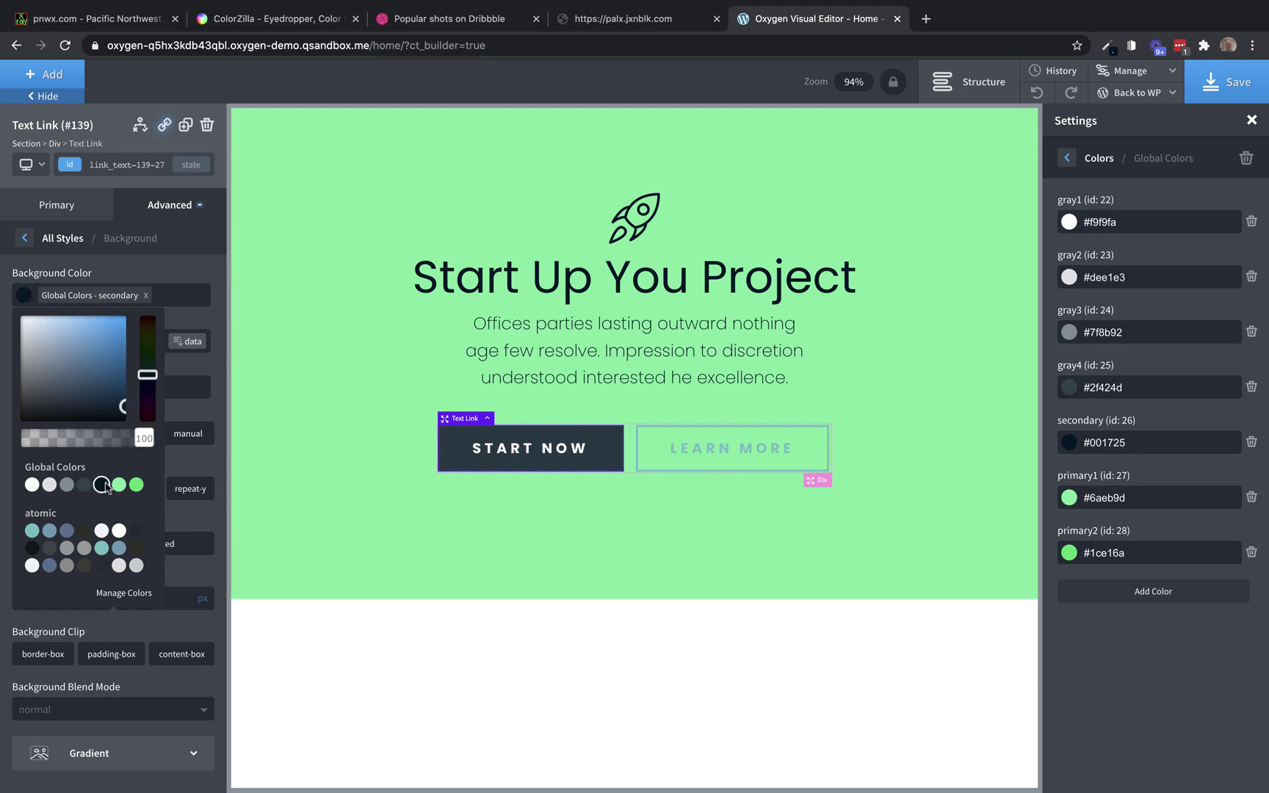
click(135, 485)
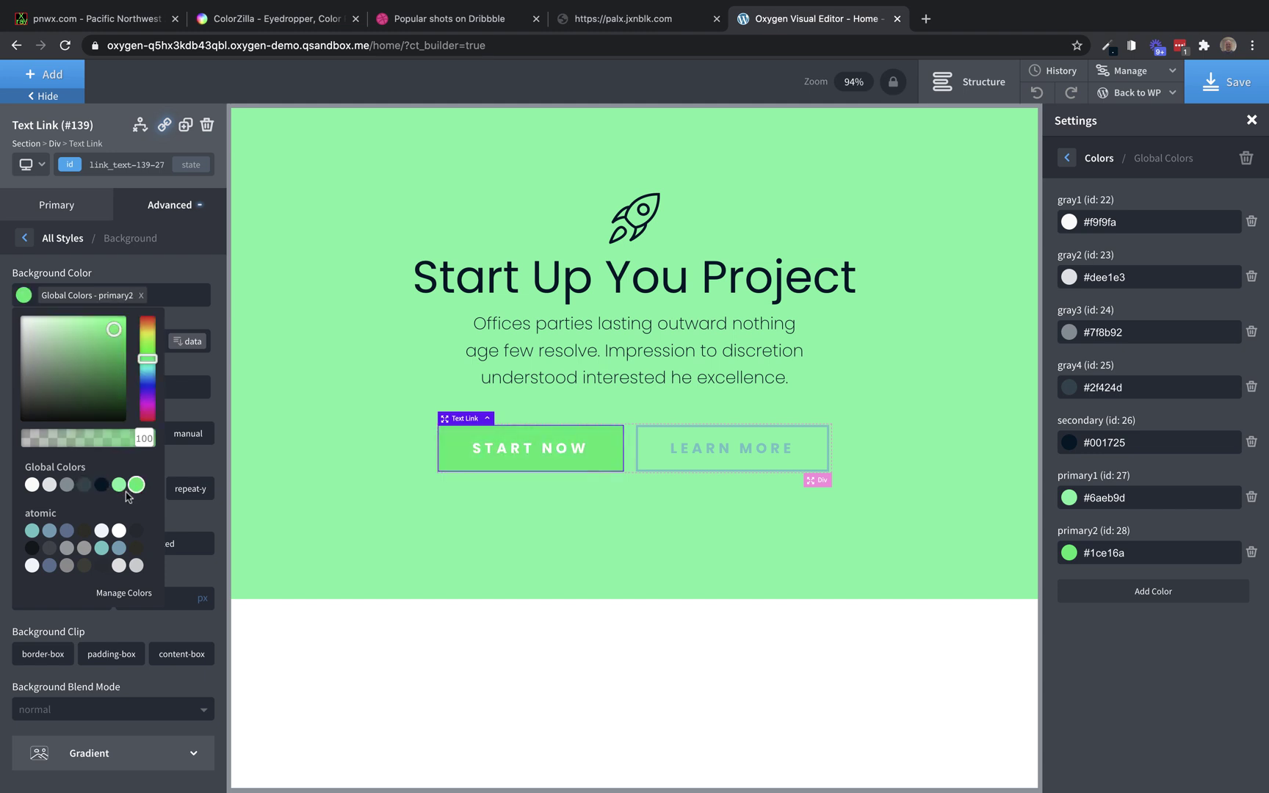
click(101, 486)
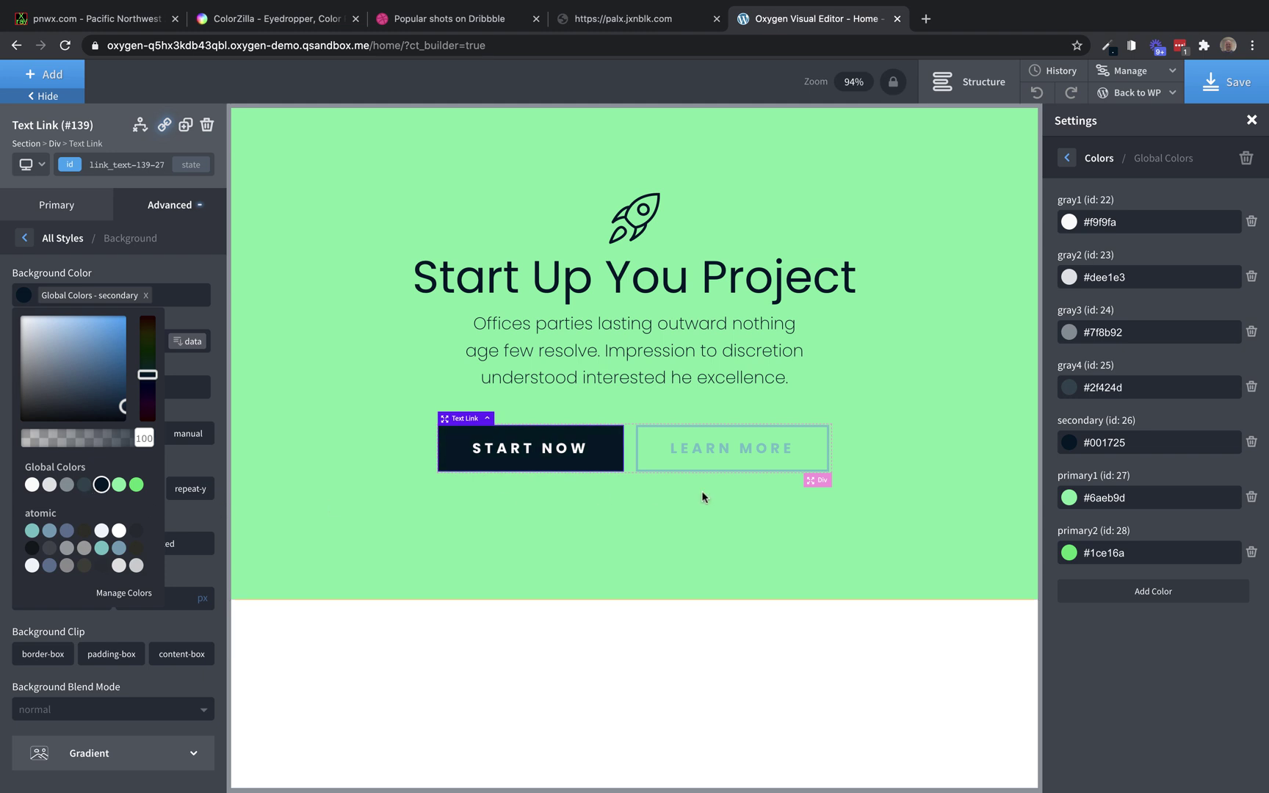
Step: Give the LEARN MORE button a navy secondary border and navy secondary text
click(811, 448)
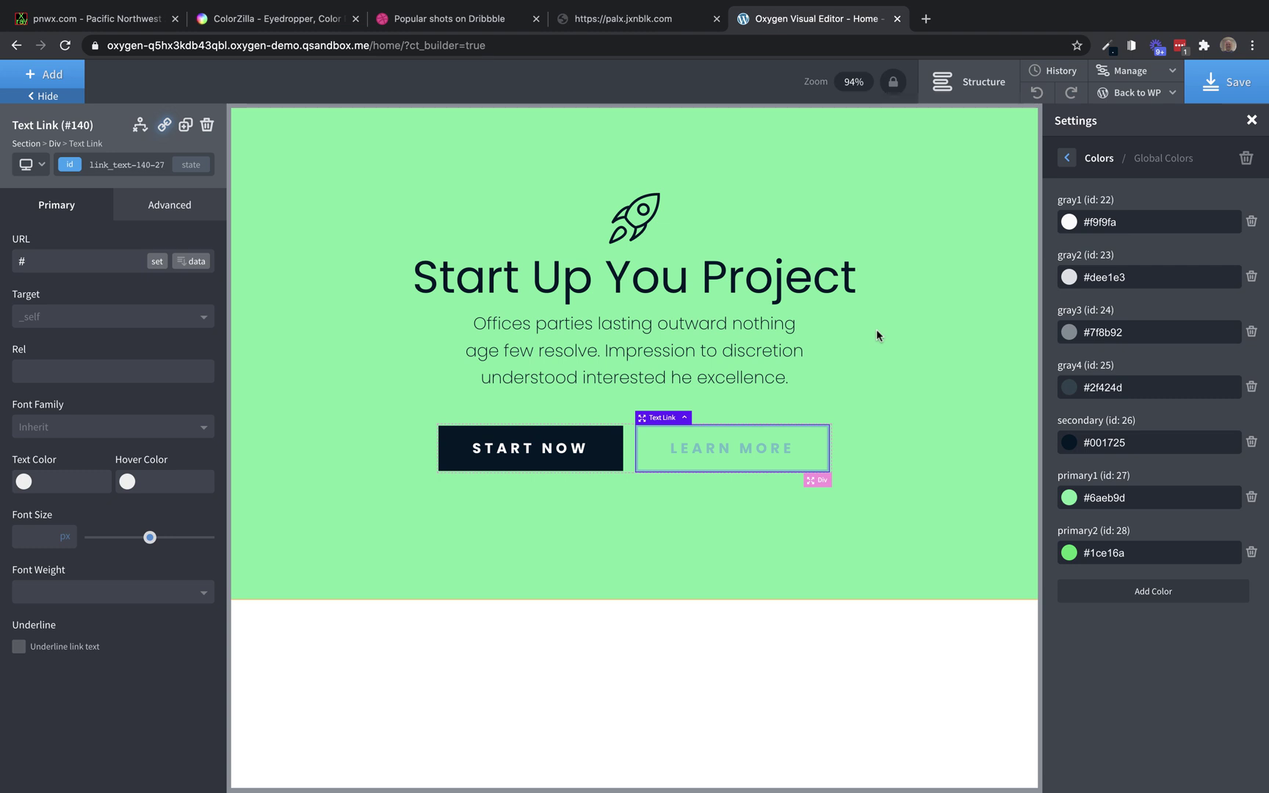
click(176, 213)
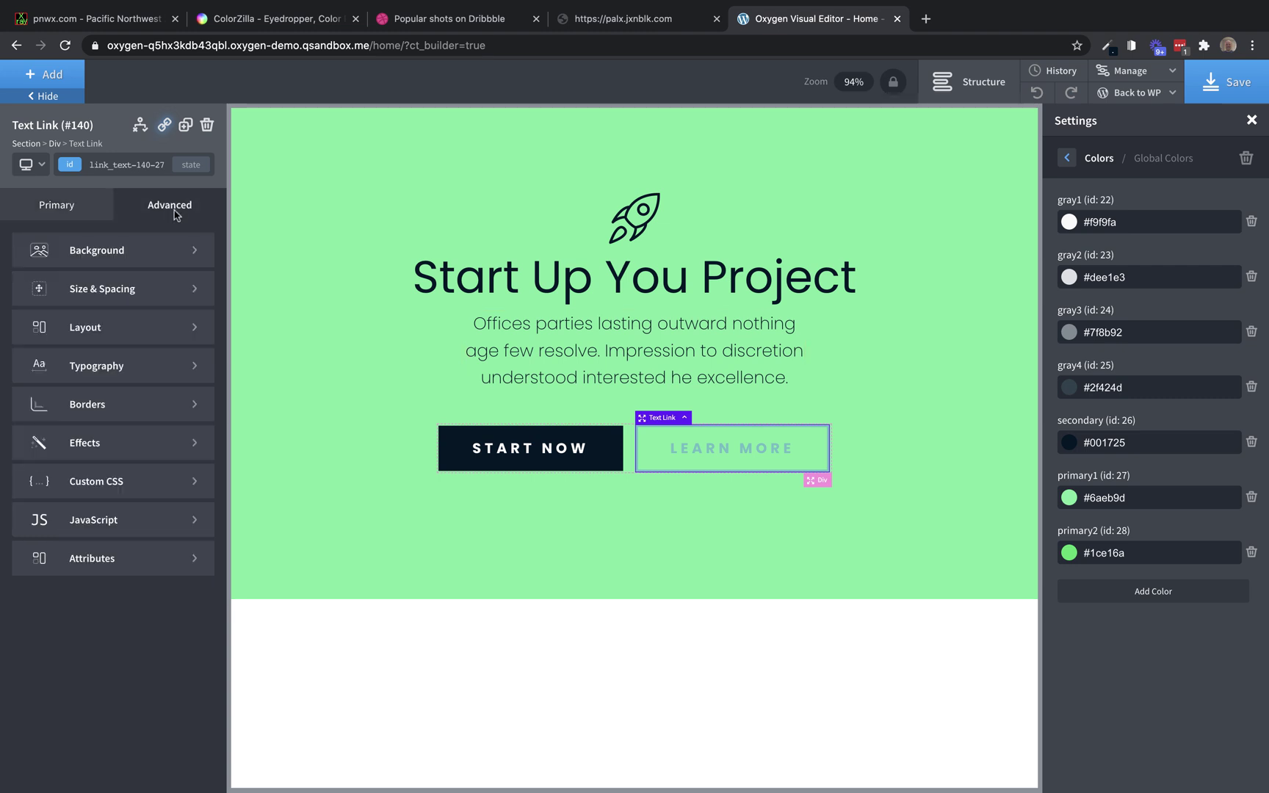
click(126, 417)
click(23, 350)
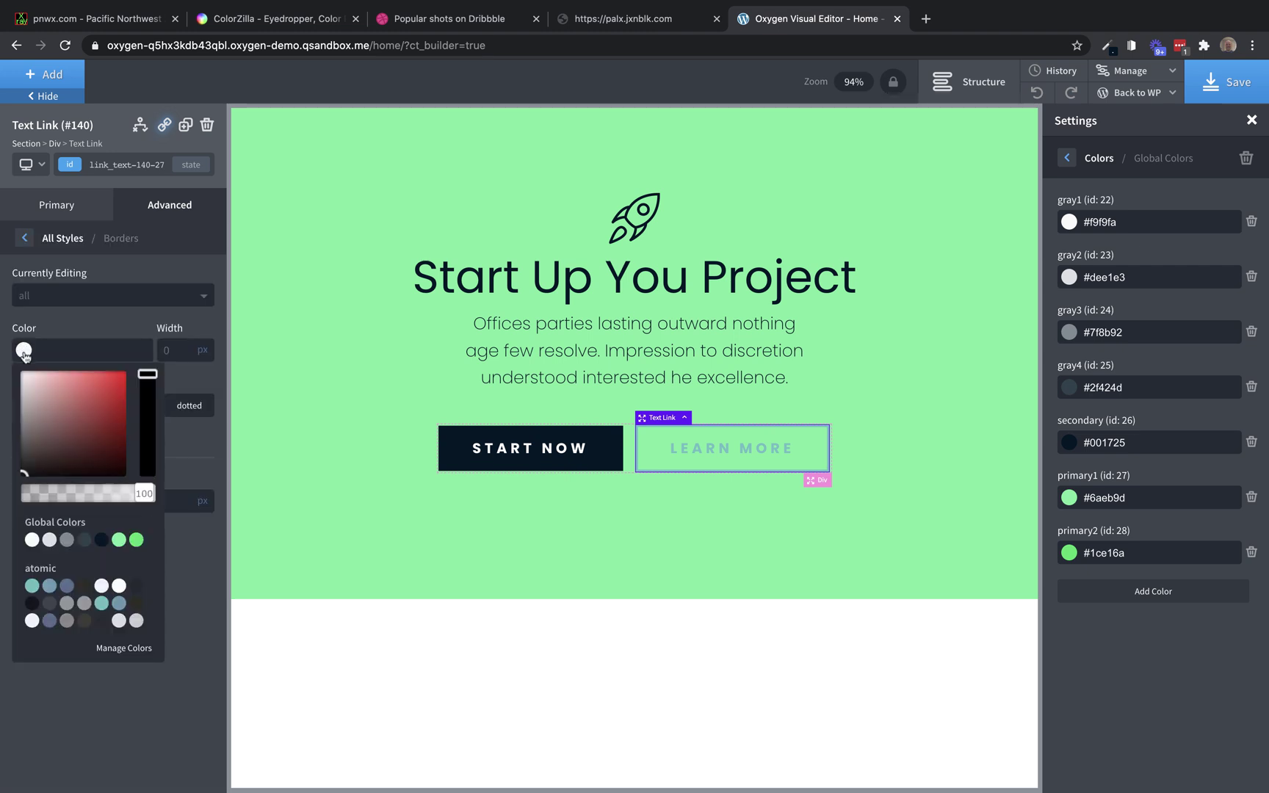
click(101, 540)
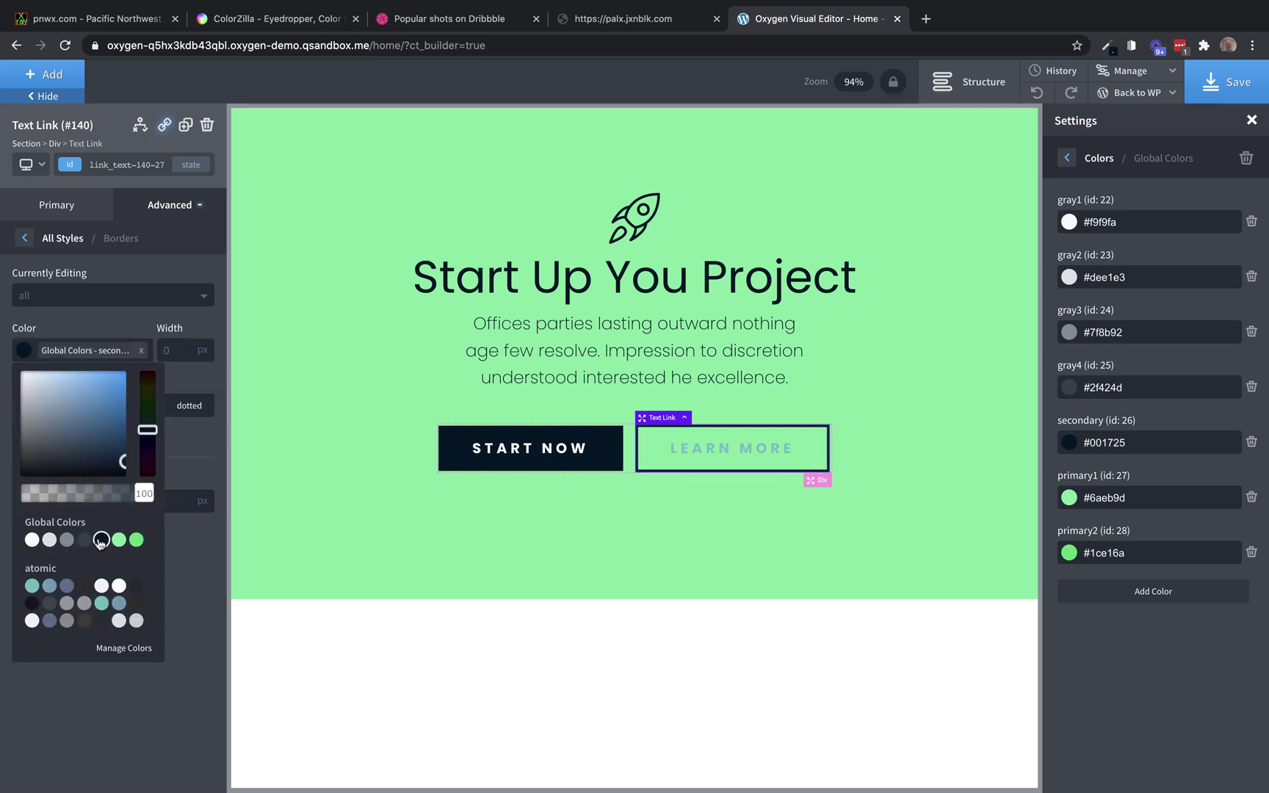
click(170, 209)
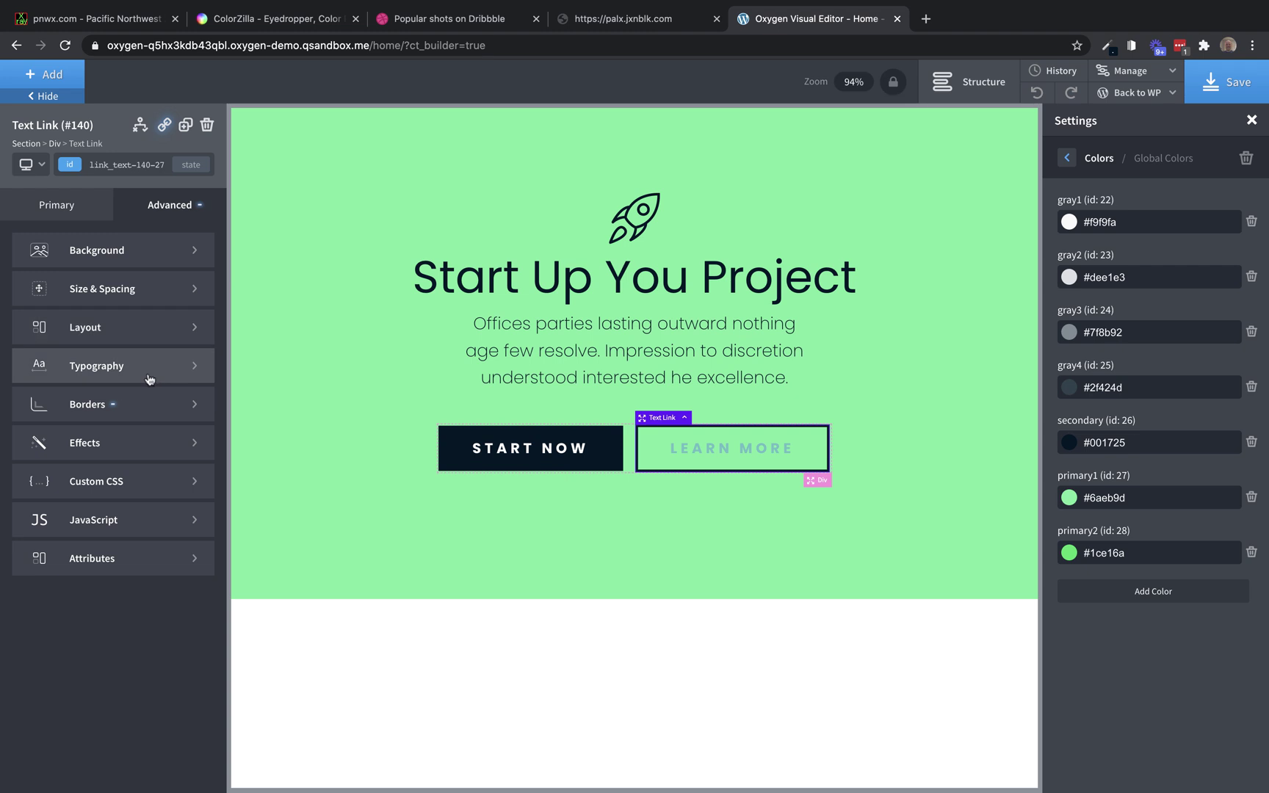
click(150, 367)
click(23, 349)
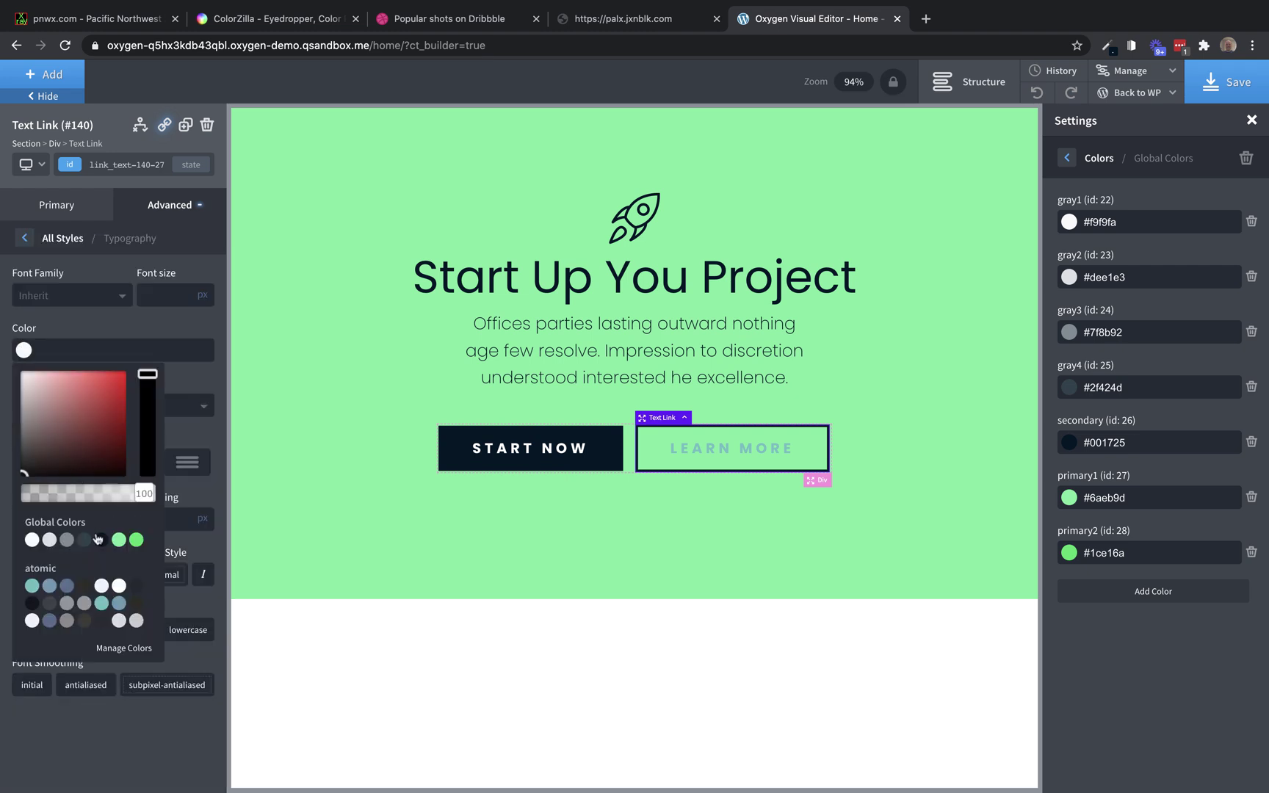
click(100, 540)
click(941, 525)
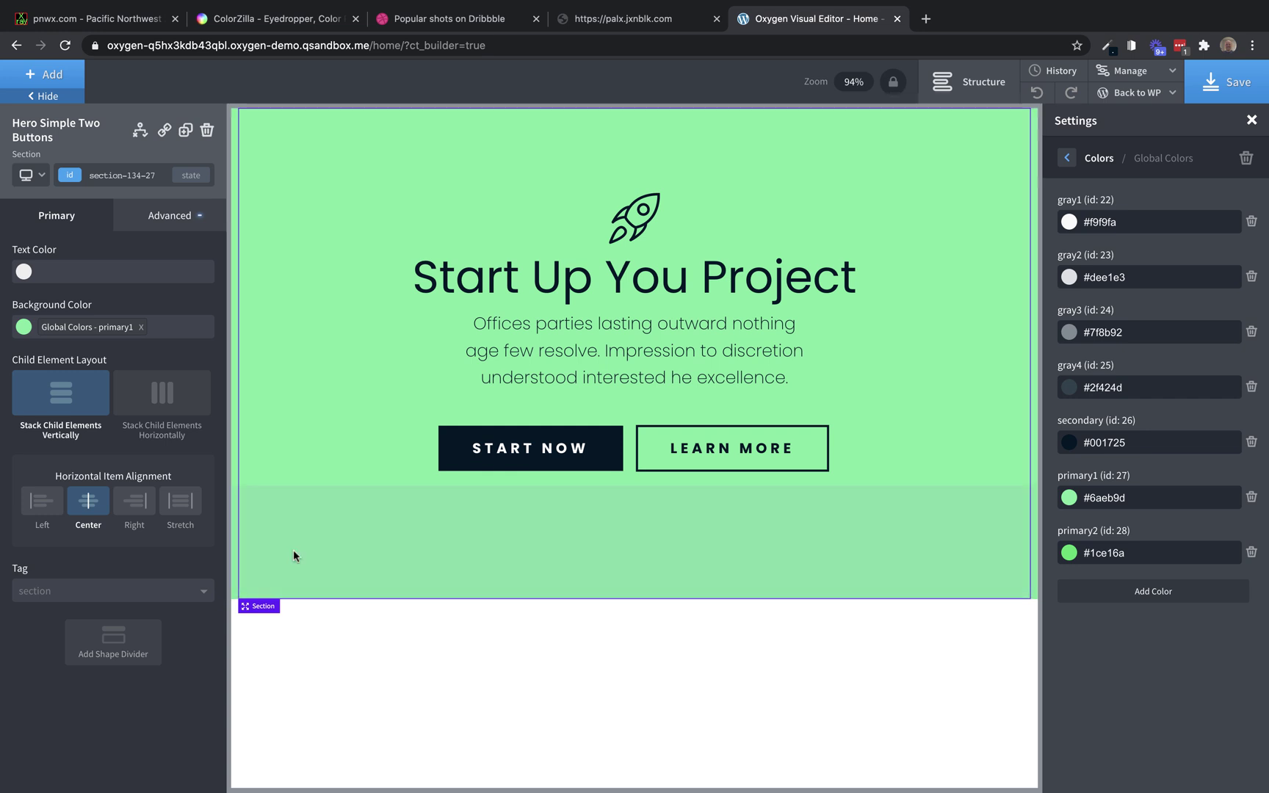
Step: Add a 120 px wavy shape divider in gray4 slate at the hero's bottom
click(117, 640)
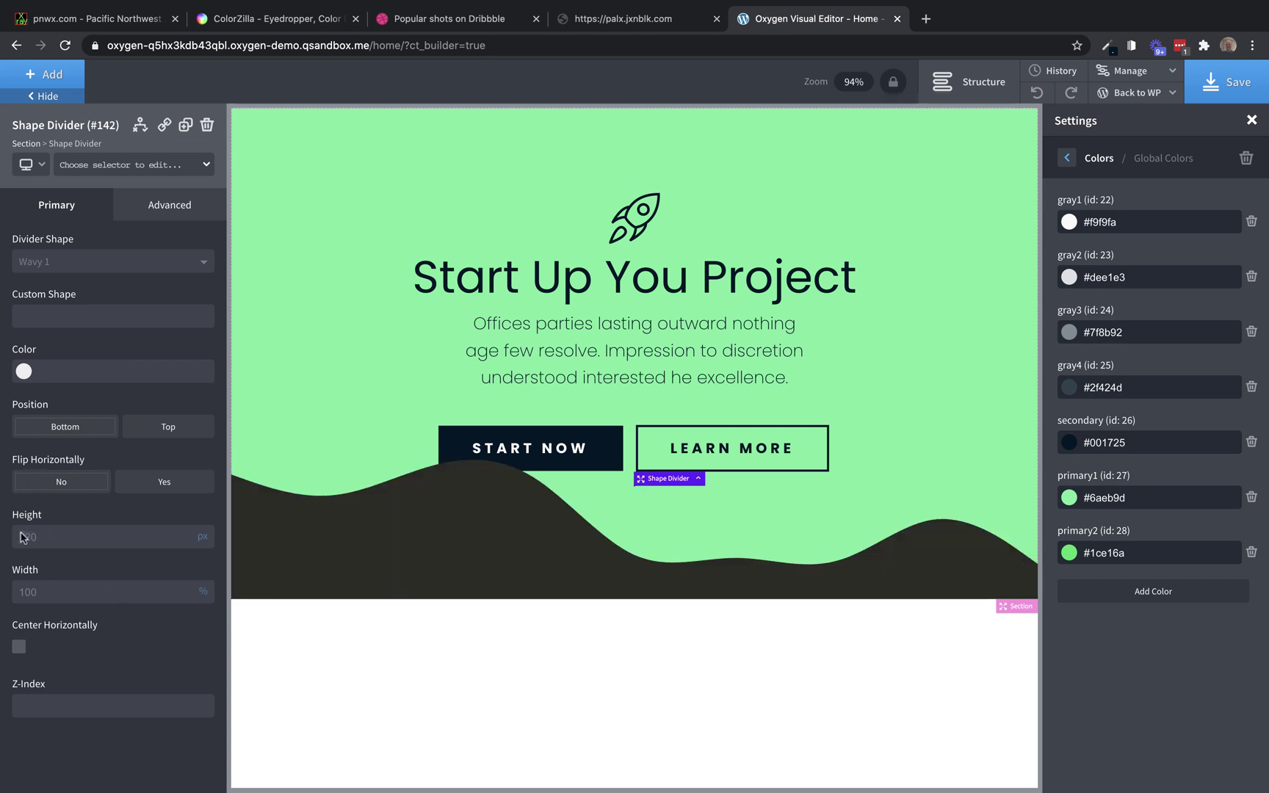
text(120)
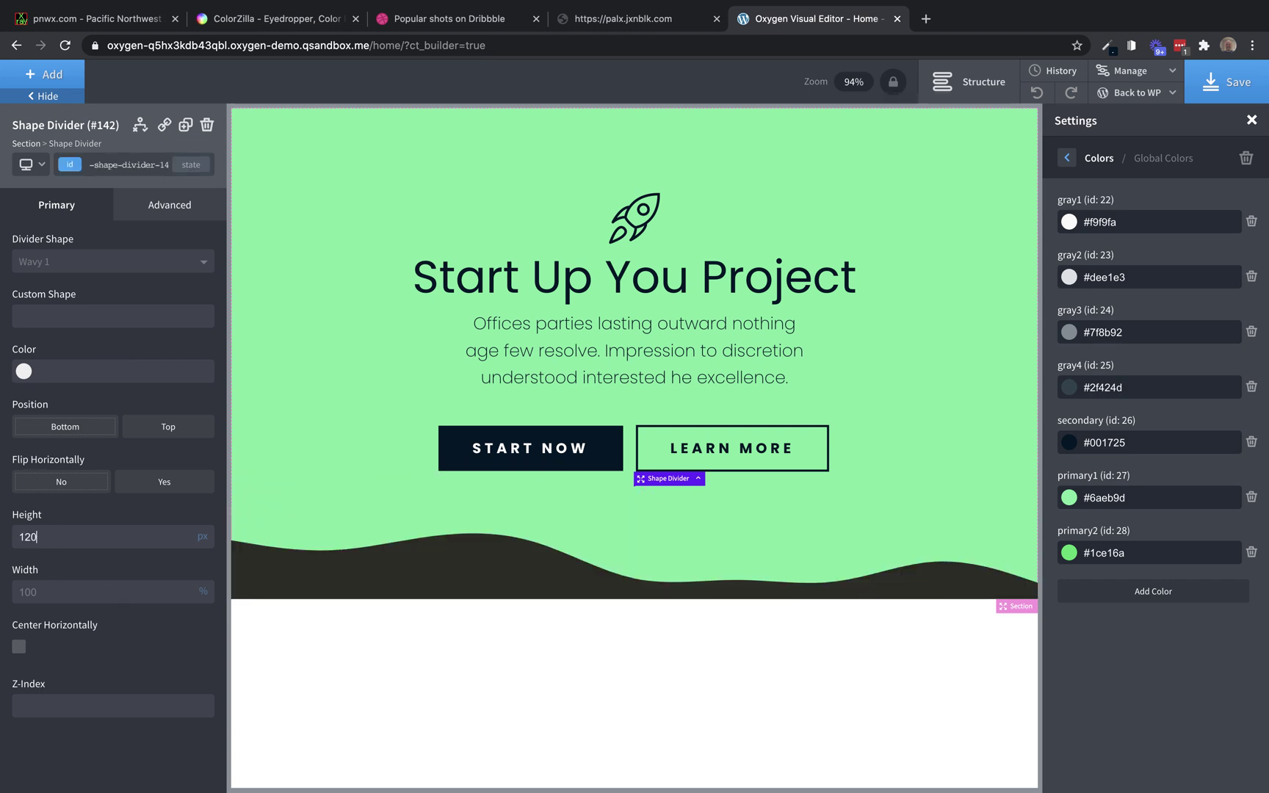
click(40, 371)
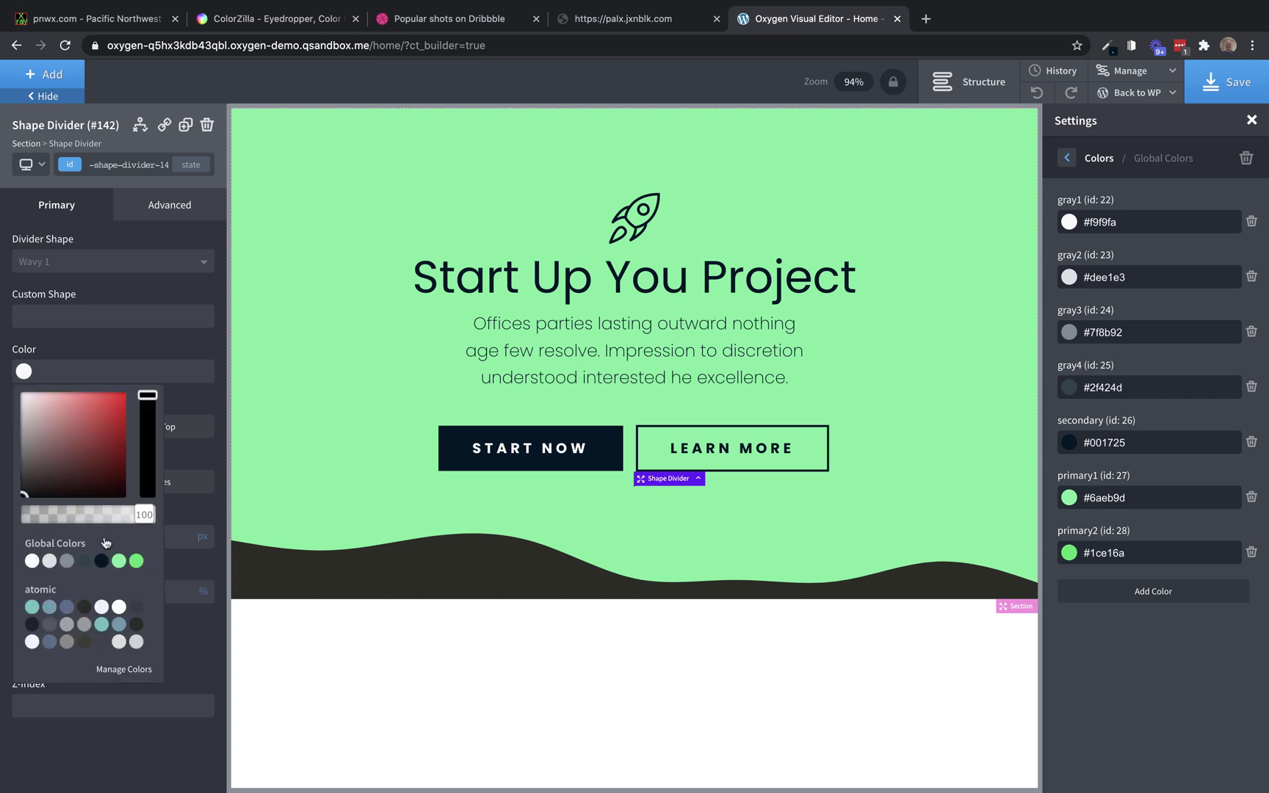
click(85, 562)
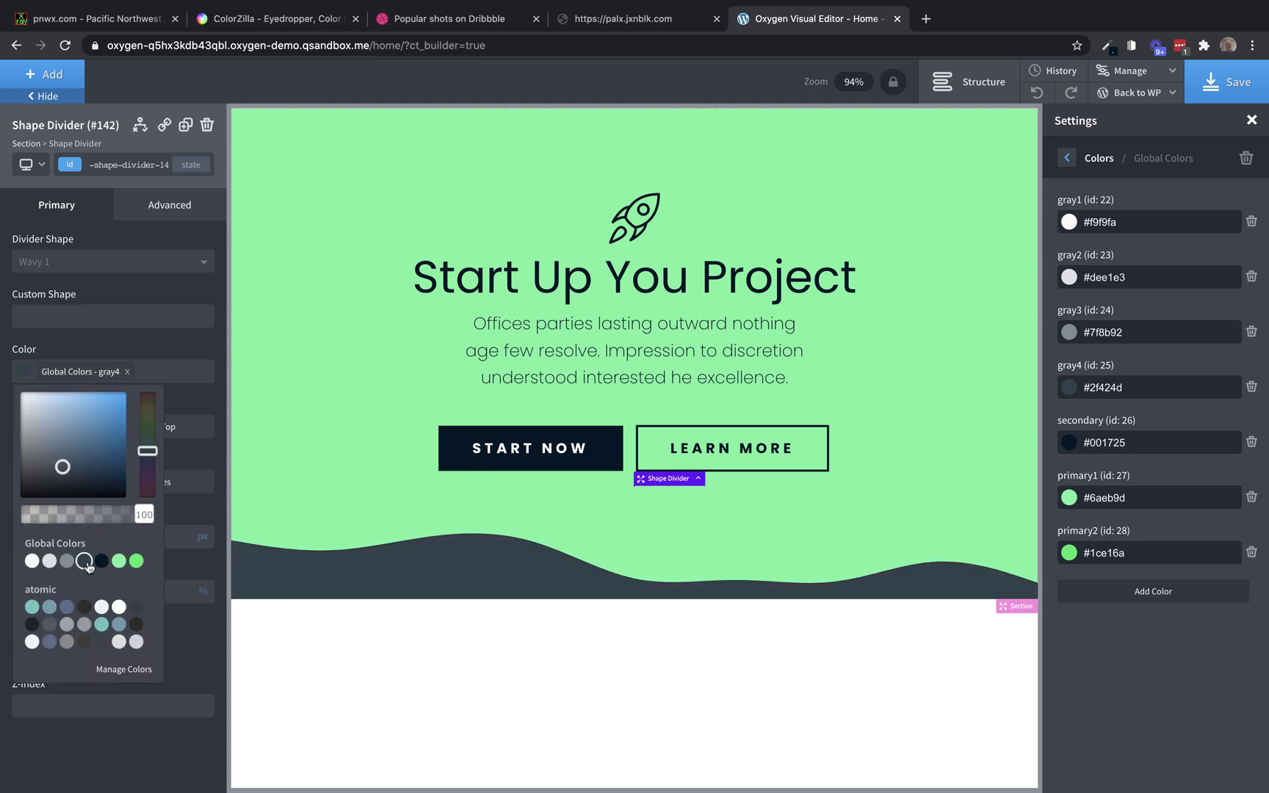
Step: Insert the Icons 3x1 Outline Hover component under the hero and set its background to gray4
click(66, 74)
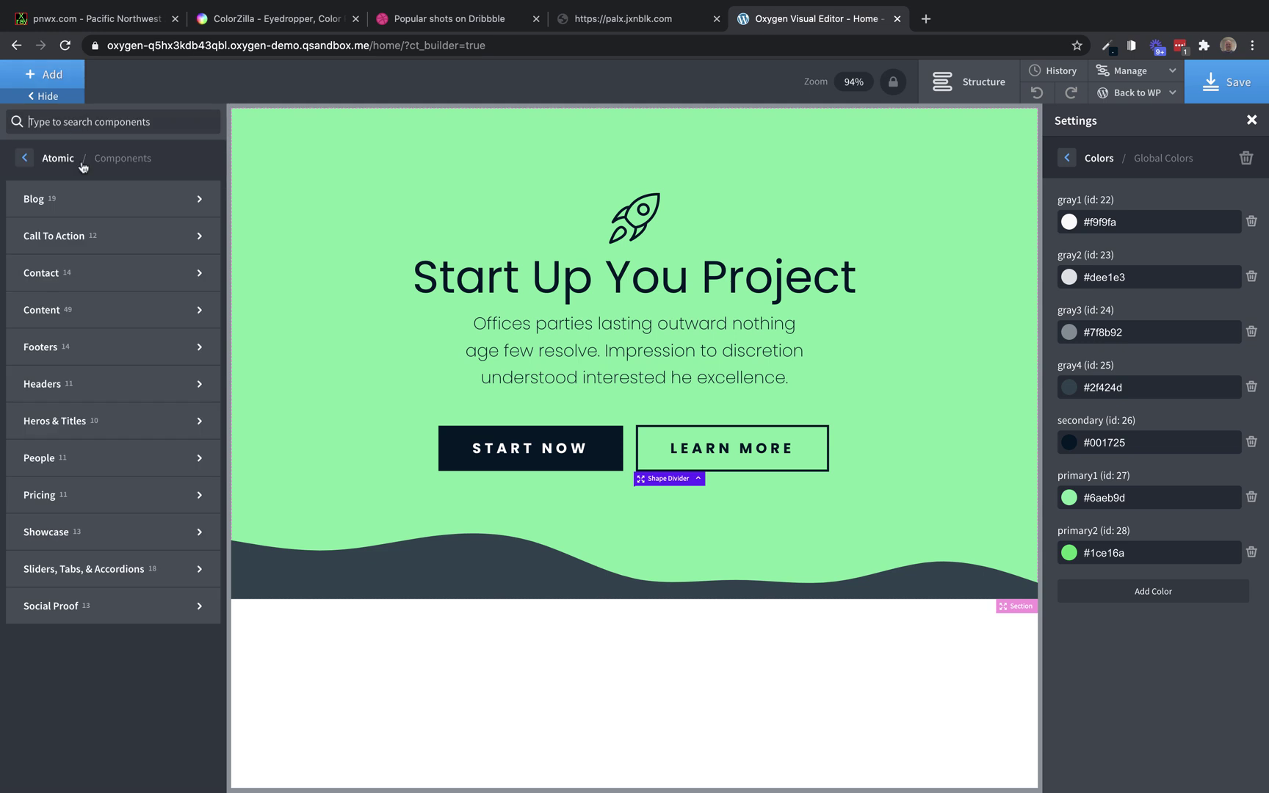
mouse_move(121, 291)
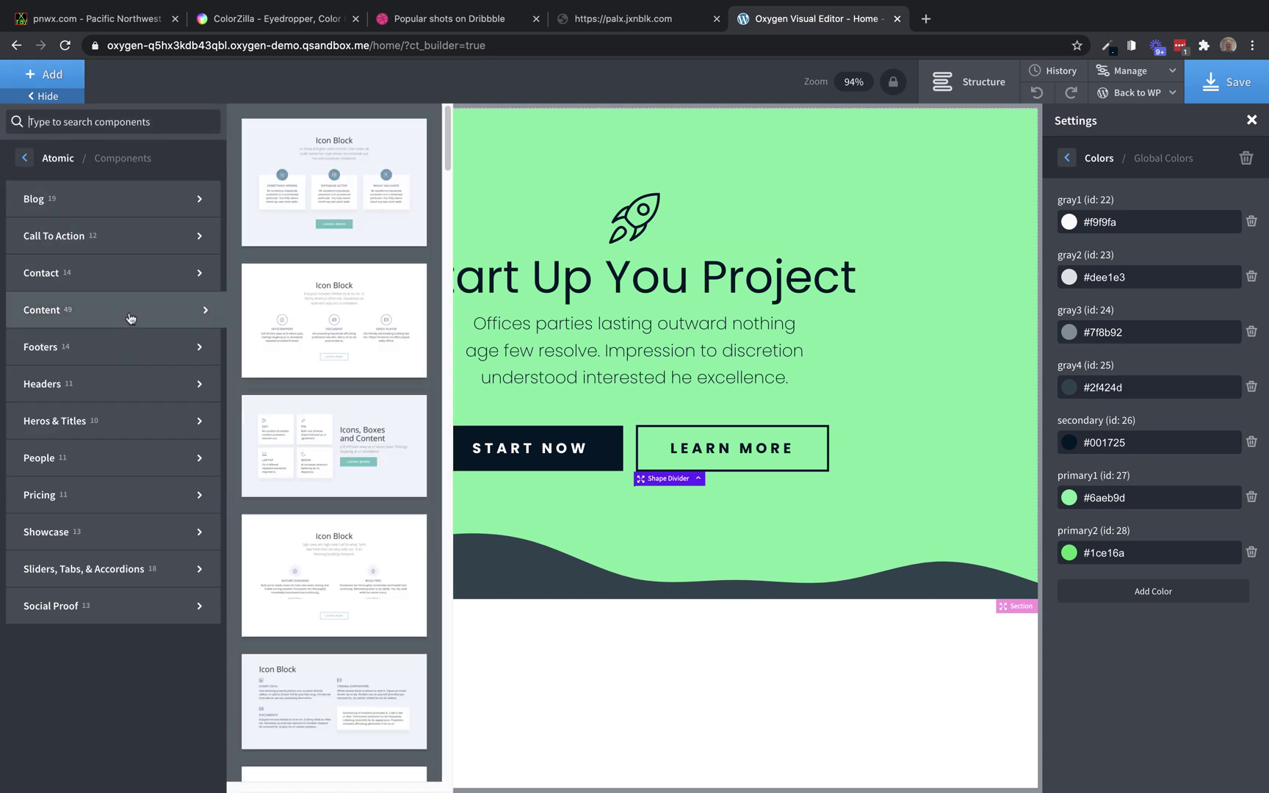
click(378, 315)
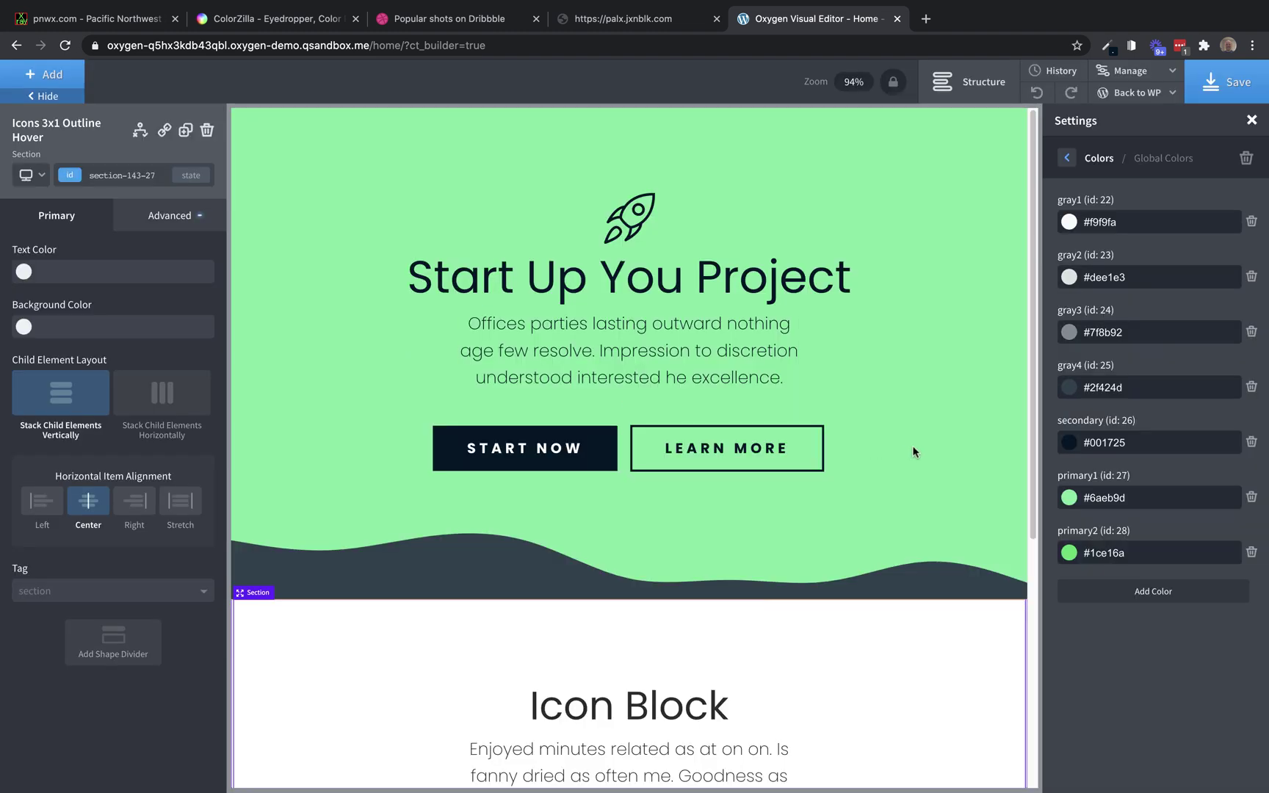
scroll(983, 397, up, 5)
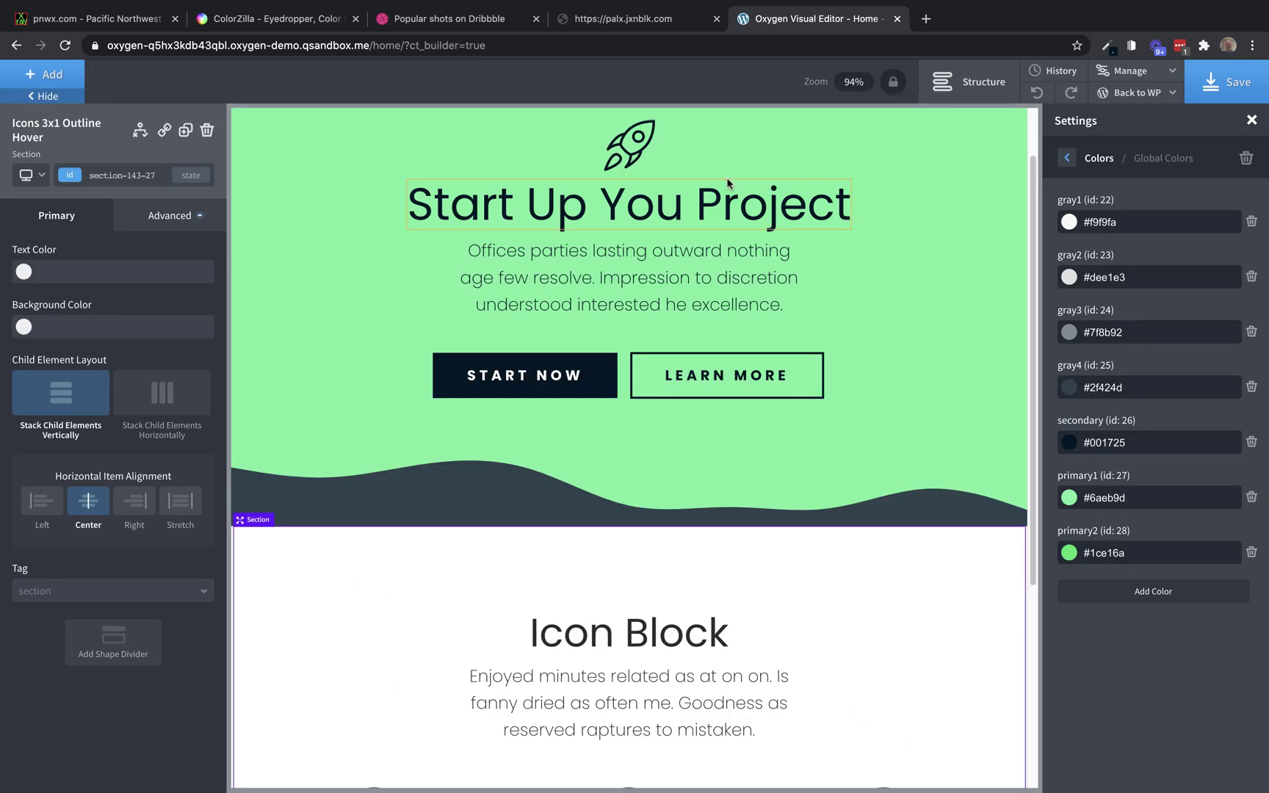
scroll(737, 402, down, 4)
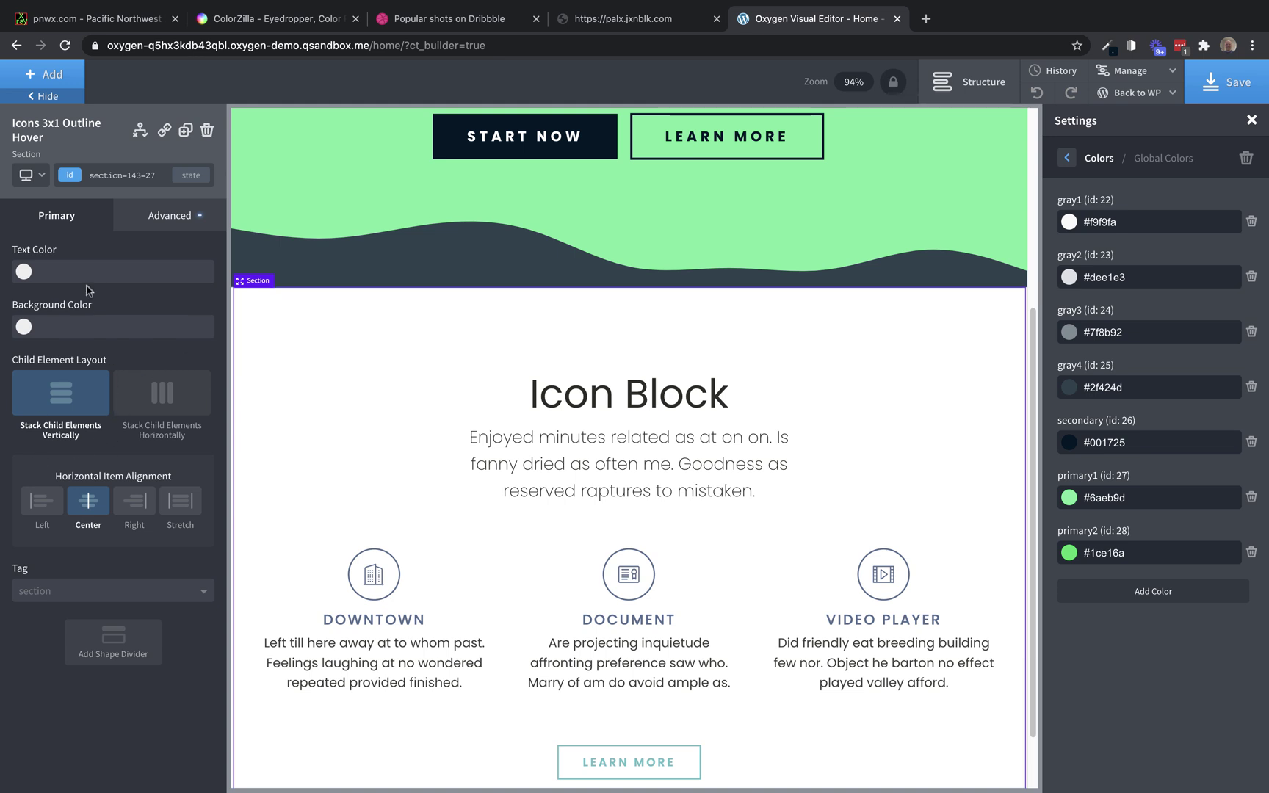
click(23, 326)
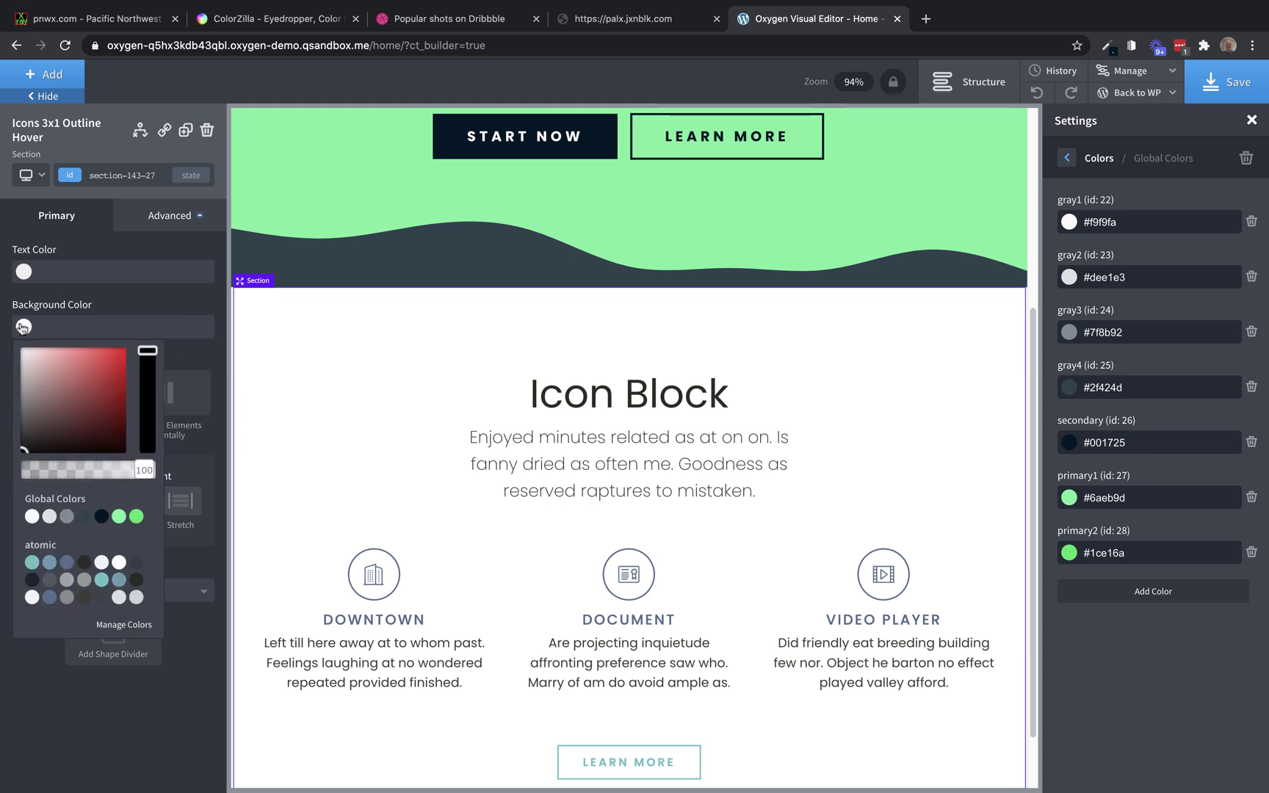
click(85, 516)
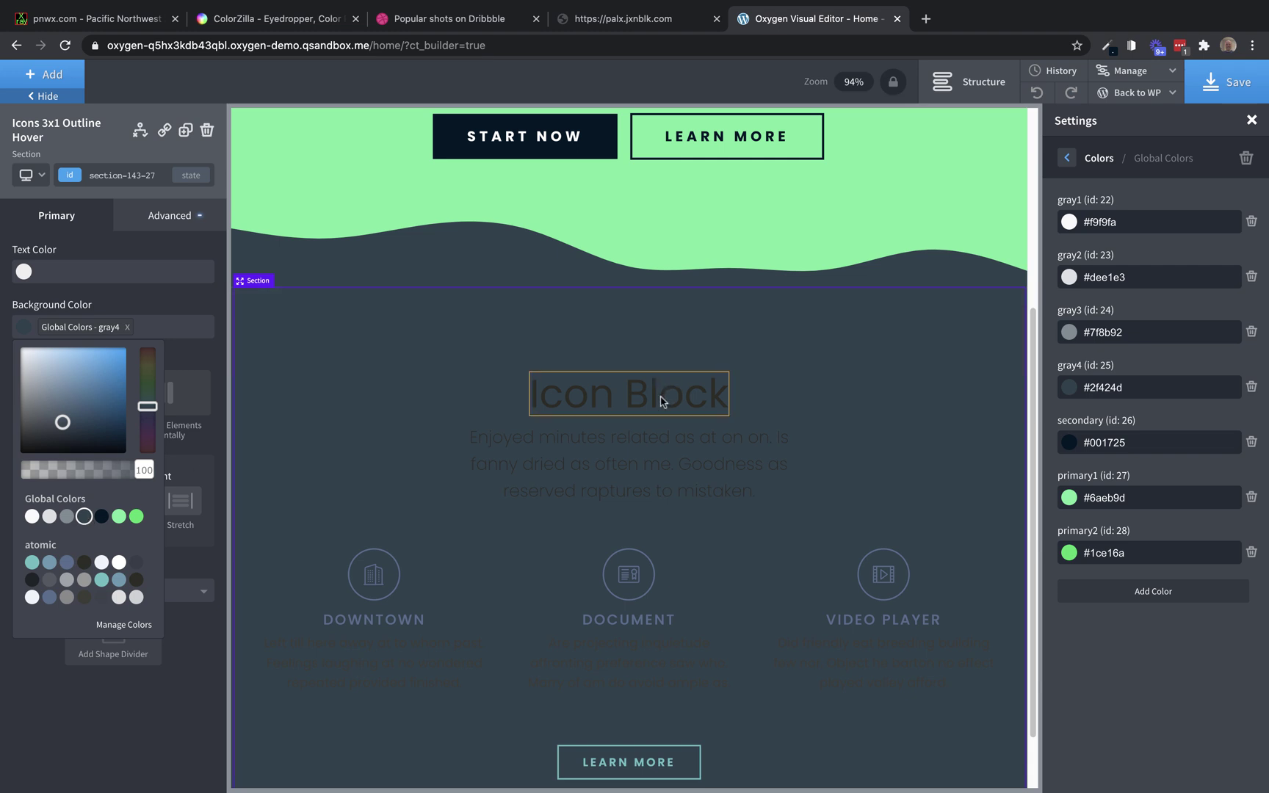
Step: Color the Icon Block heading and its intro paragraph primary2 green
click(665, 401)
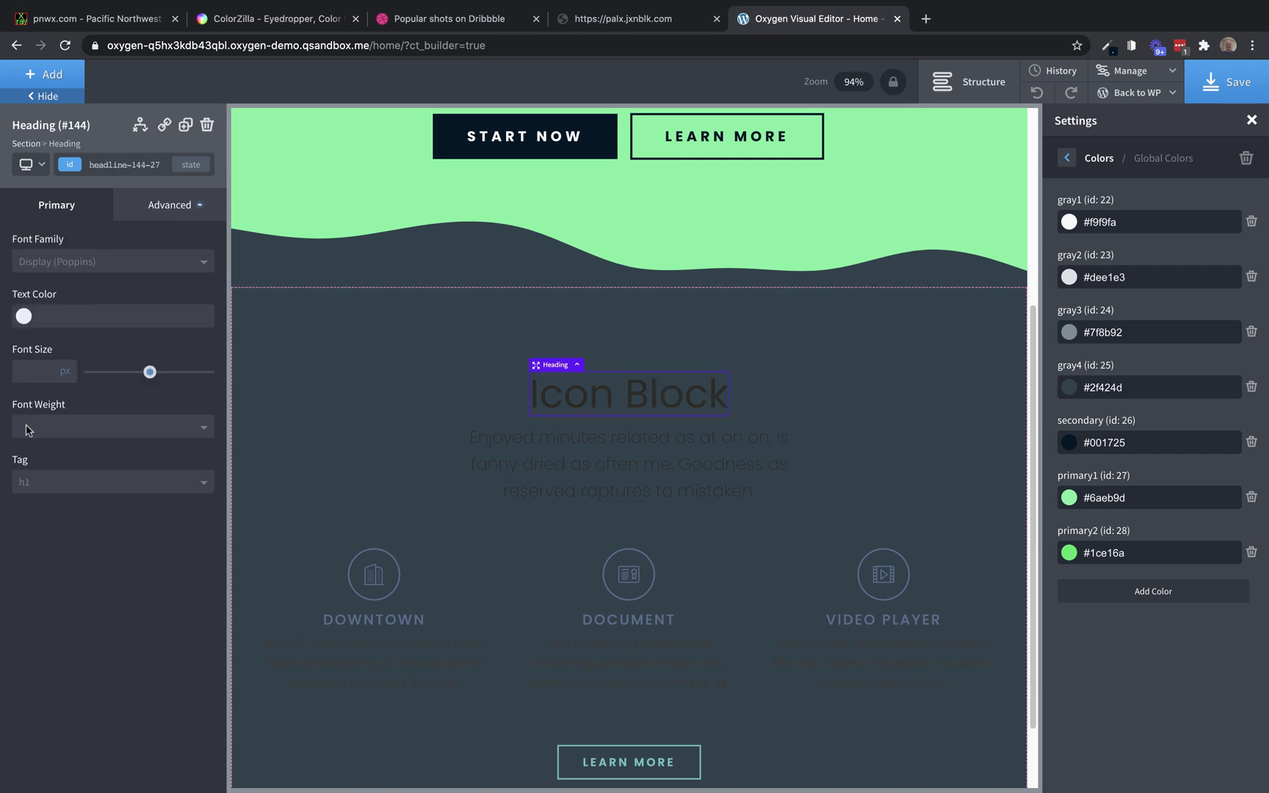
click(24, 316)
click(118, 507)
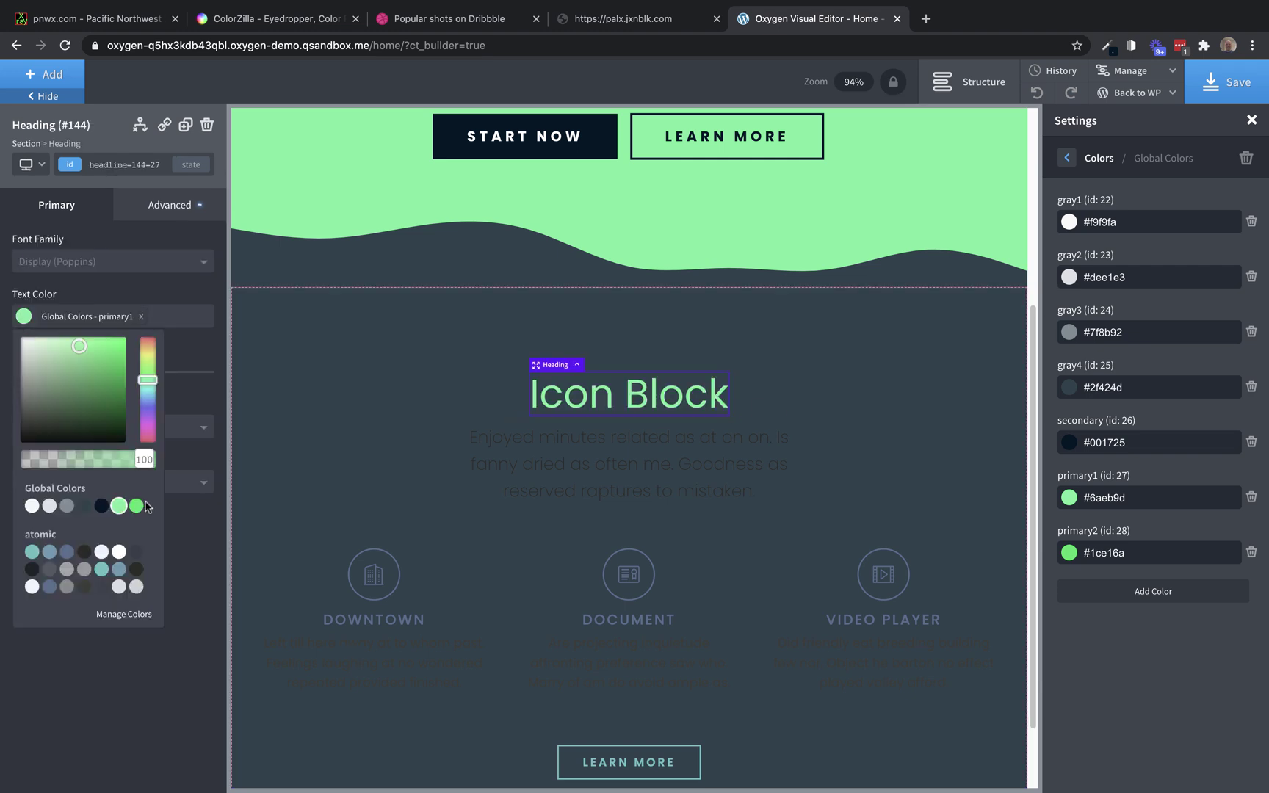
click(137, 506)
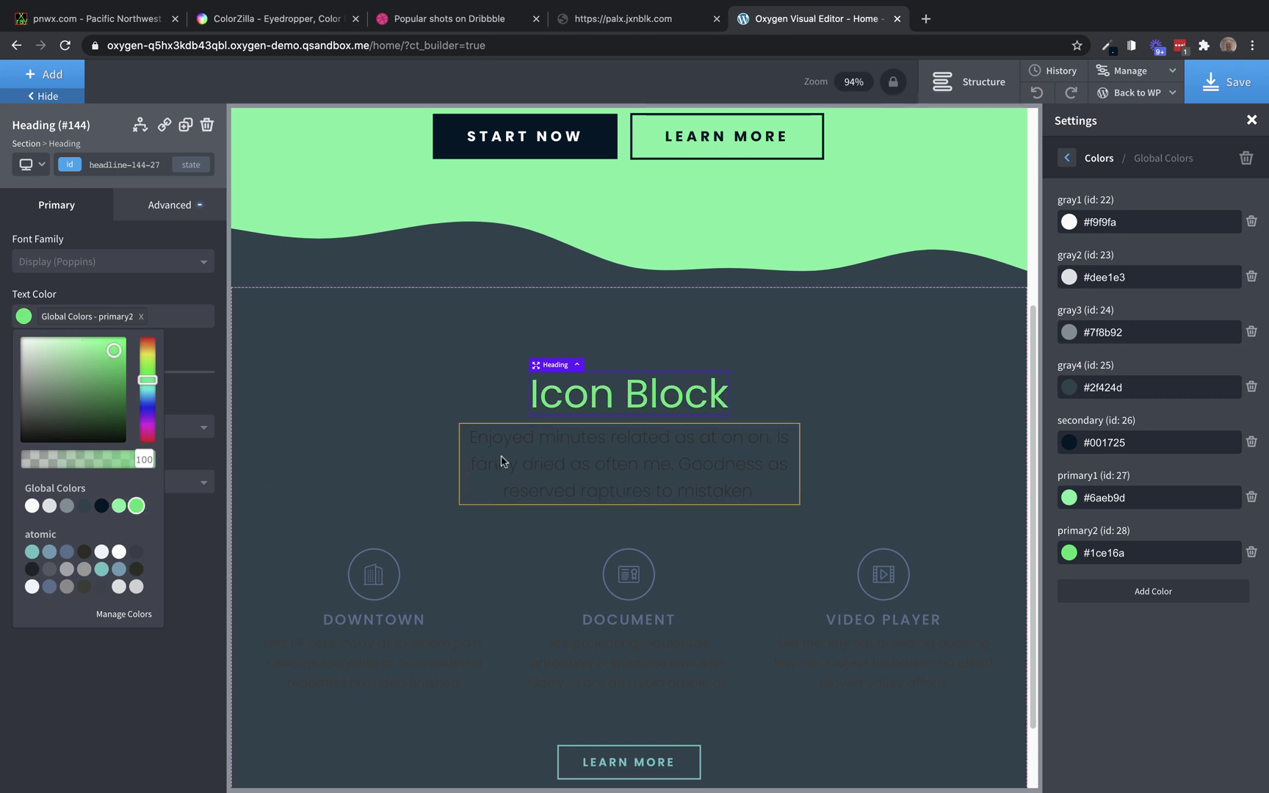
click(548, 467)
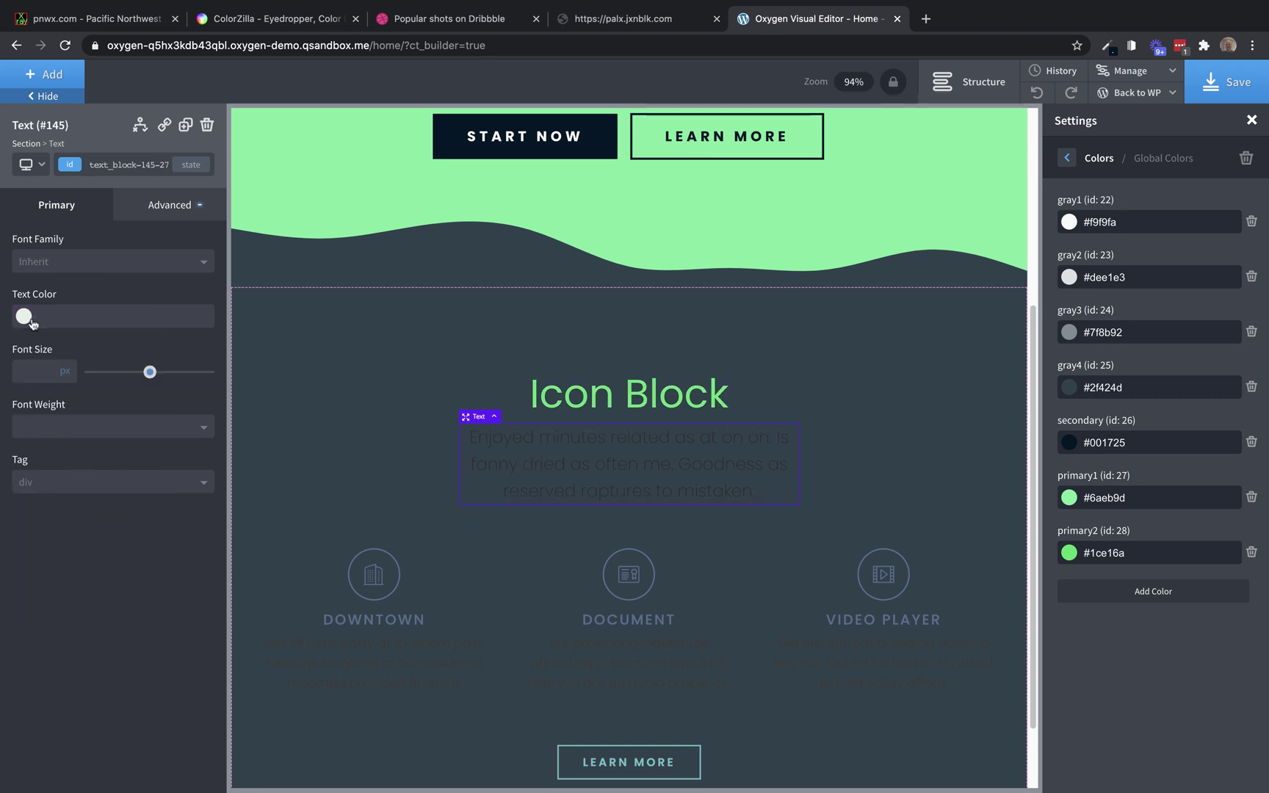
click(28, 317)
click(137, 506)
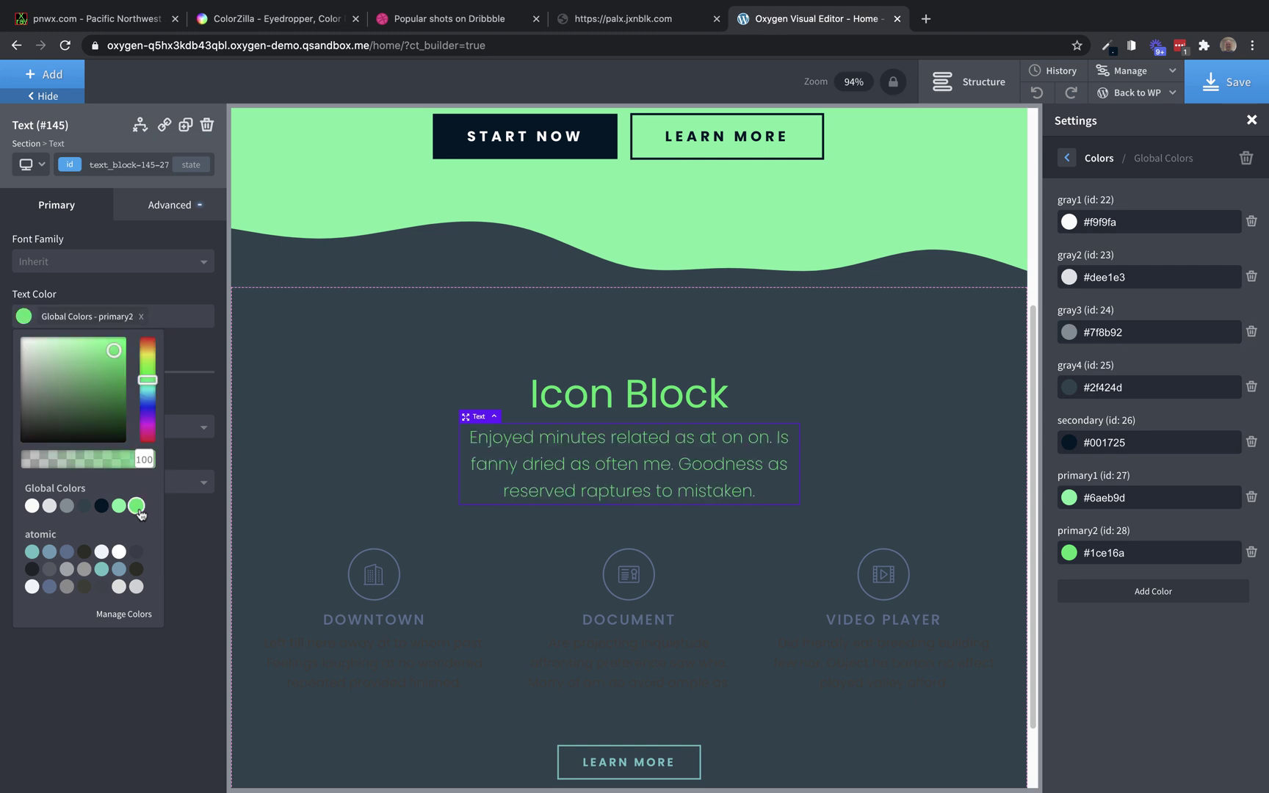
Step: Make the column icons primary2 green after trying gray1, gray2 and secondary
click(374, 573)
scroll(440, 558, down, 1)
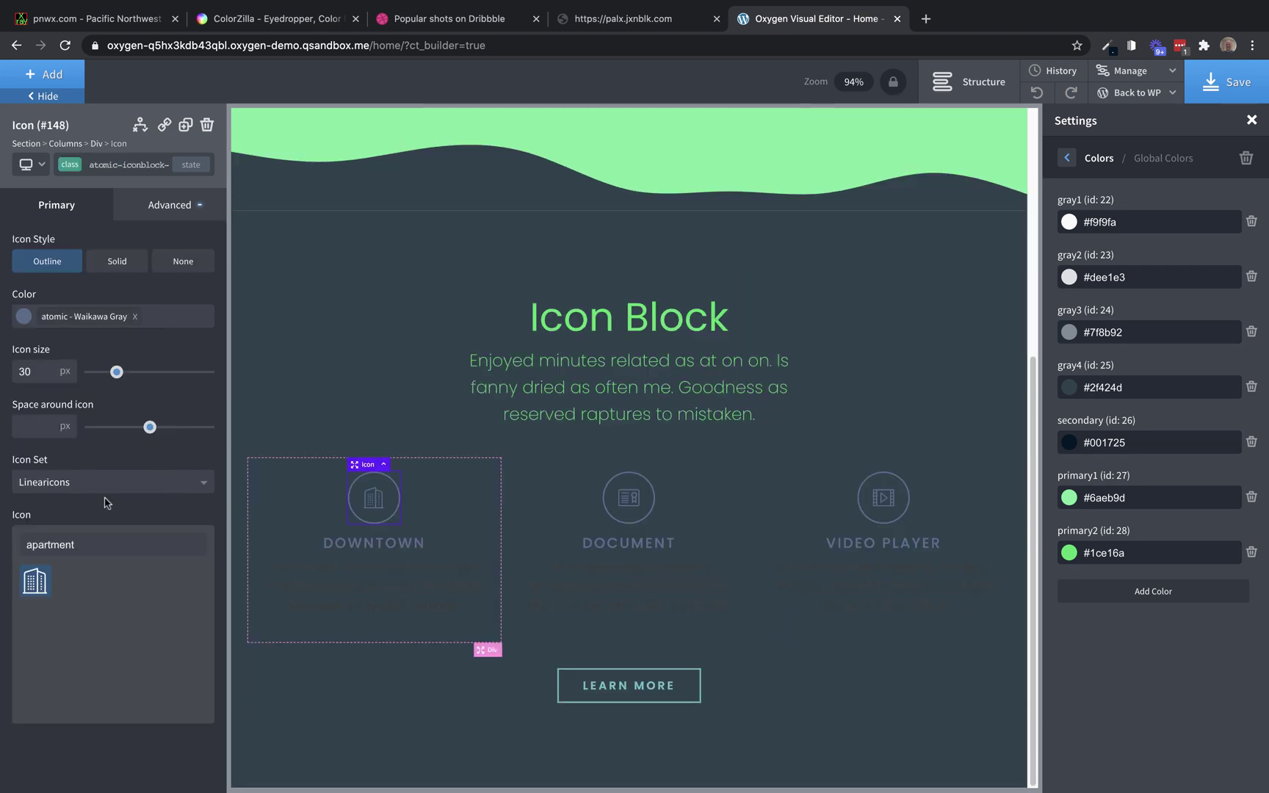
click(26, 317)
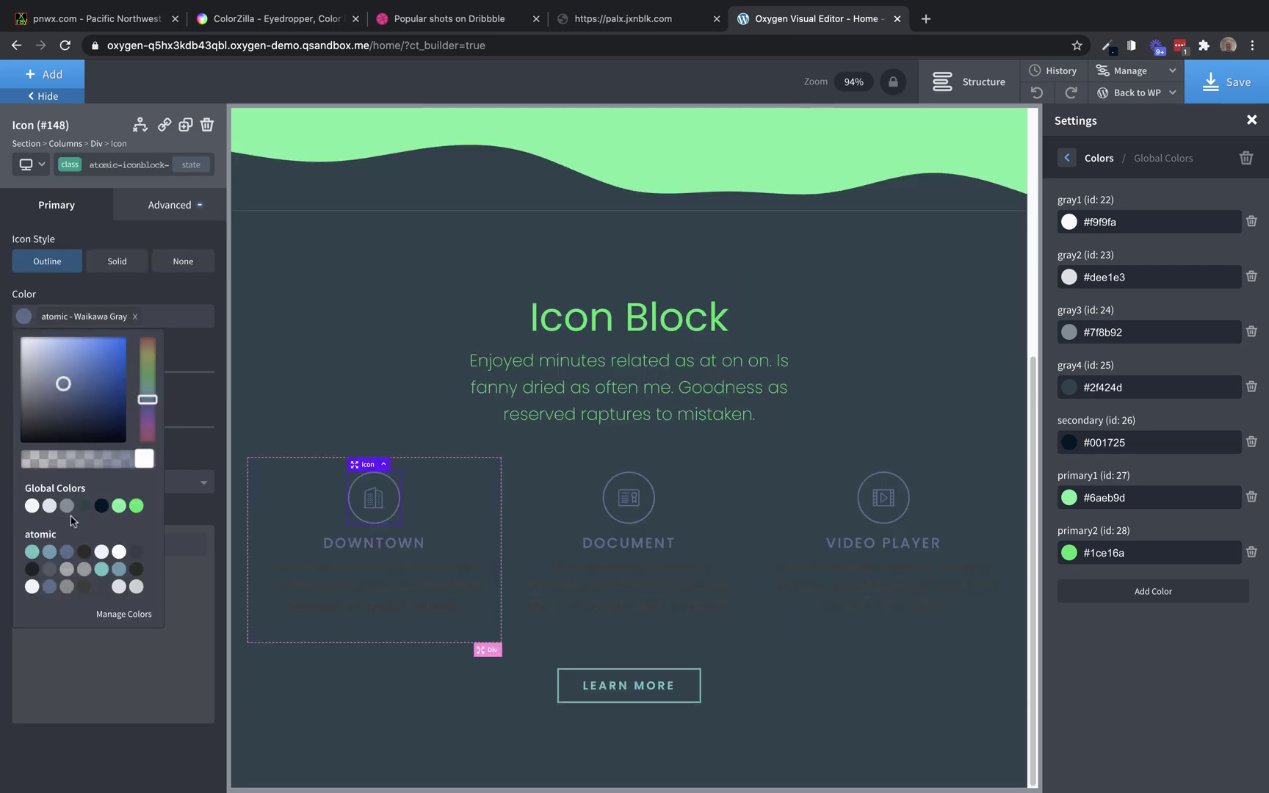
click(32, 505)
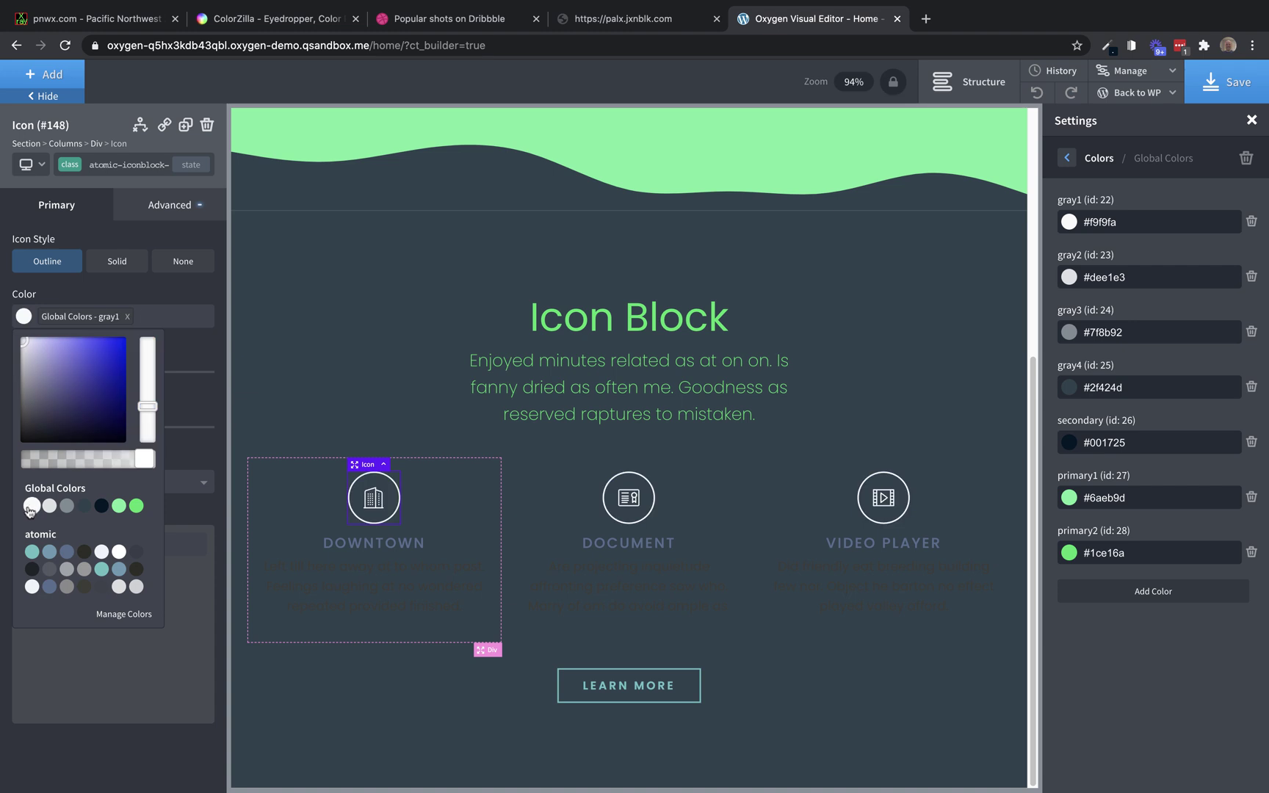
click(49, 506)
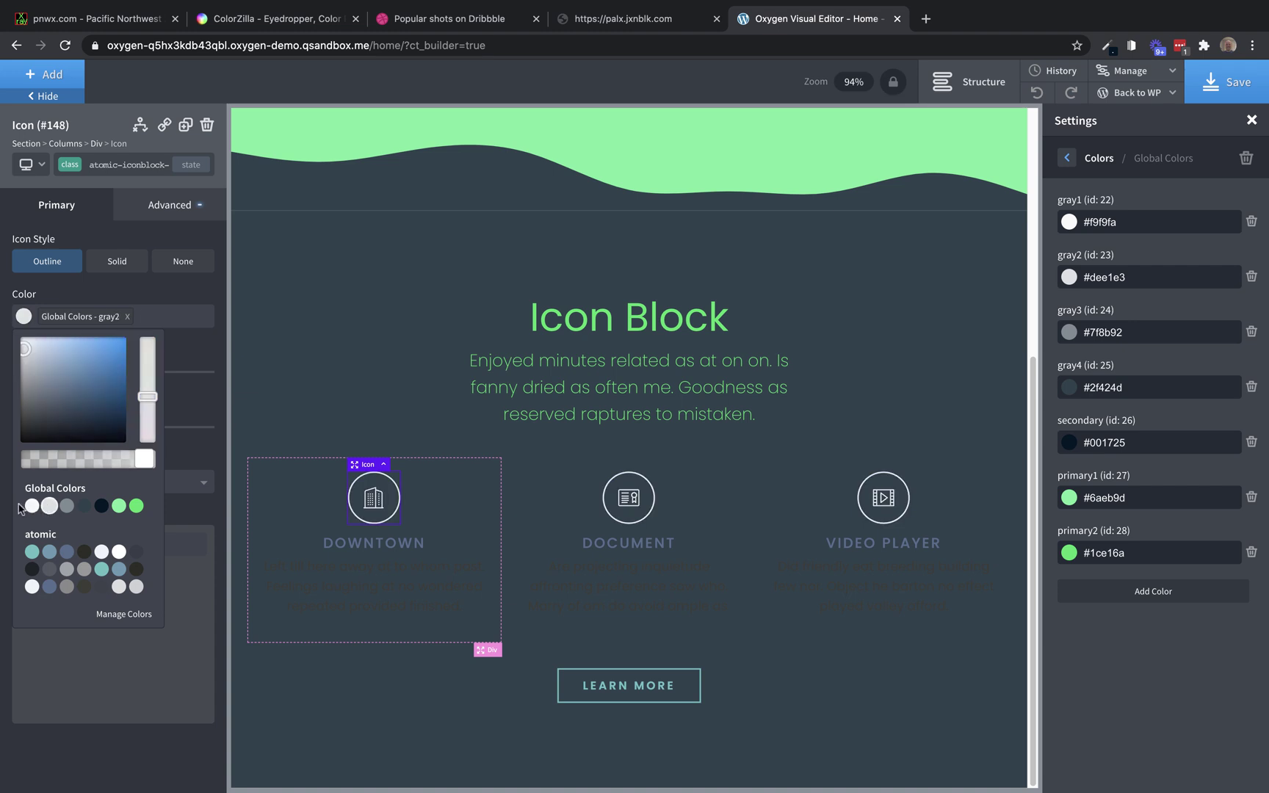
click(32, 506)
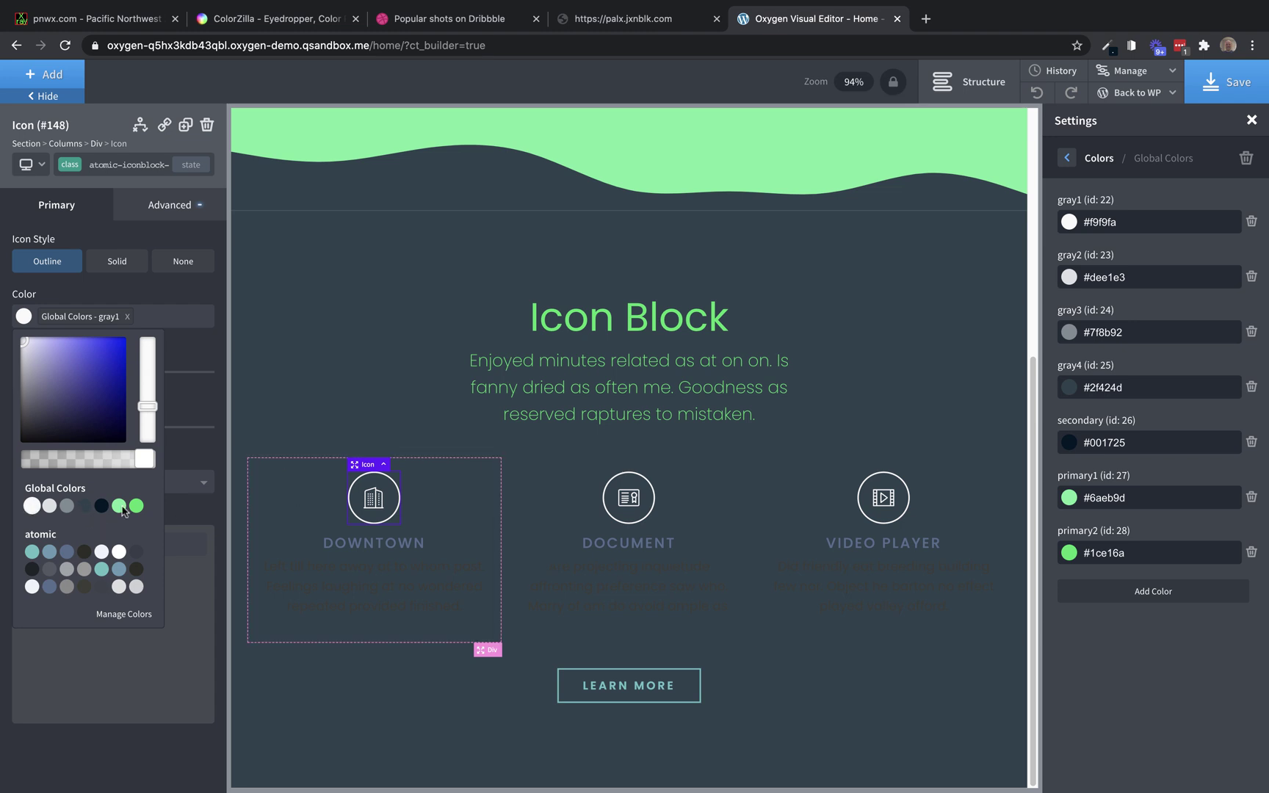
click(102, 506)
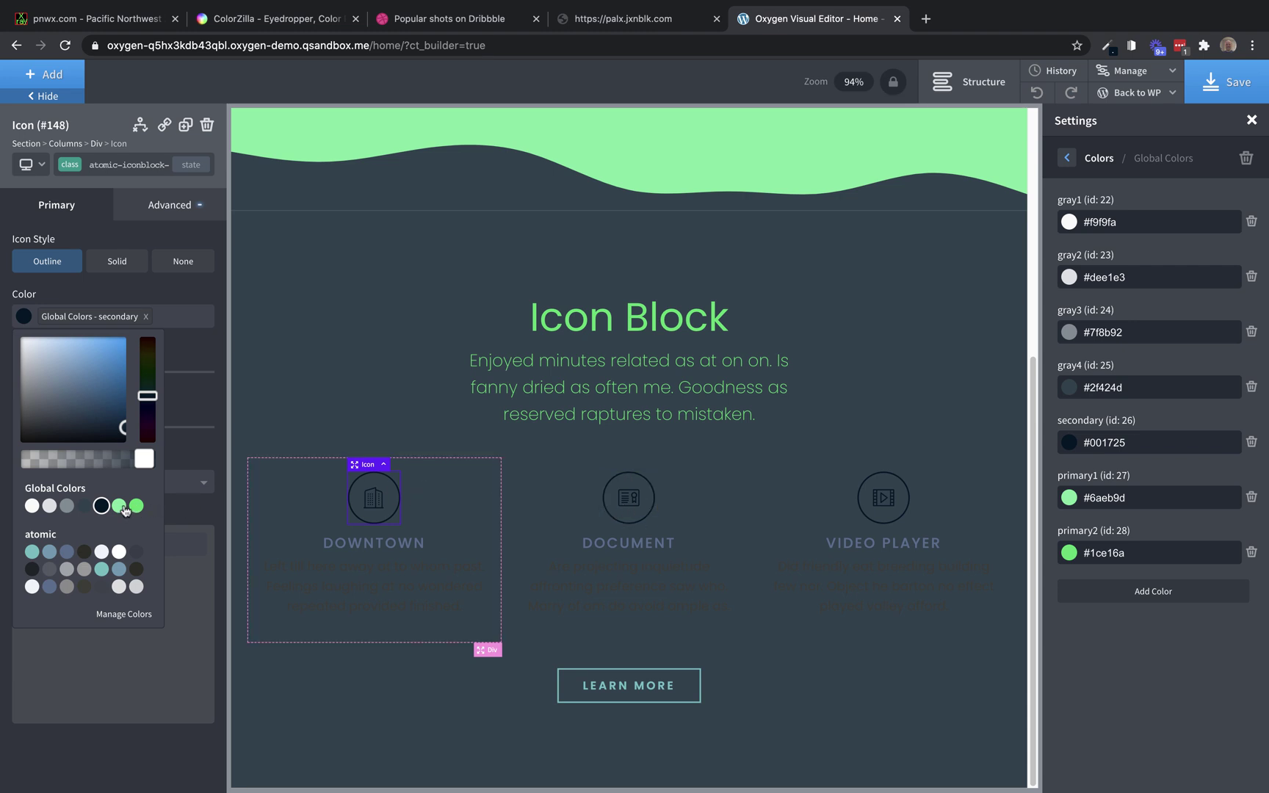
click(121, 507)
click(137, 508)
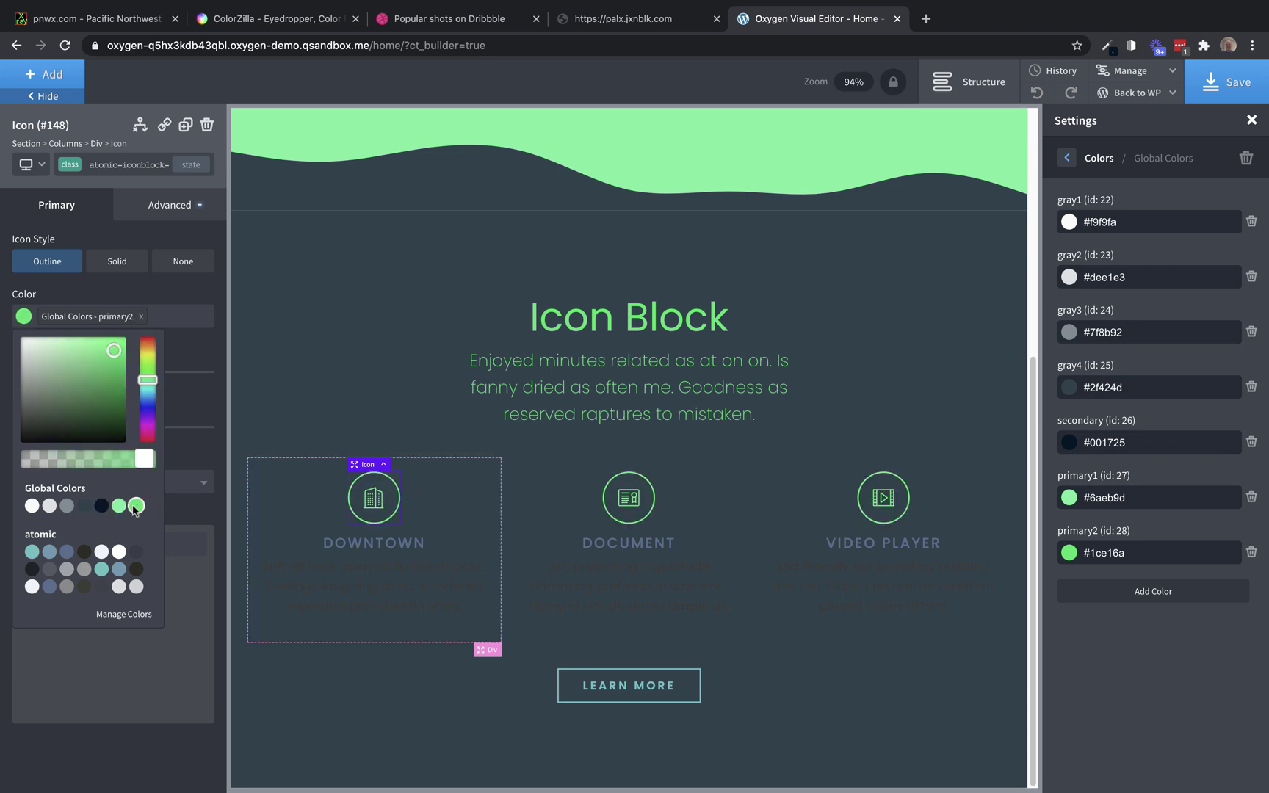
Step: Set the column headings to primary2 green and column descriptions to primary1 green
click(378, 541)
click(23, 318)
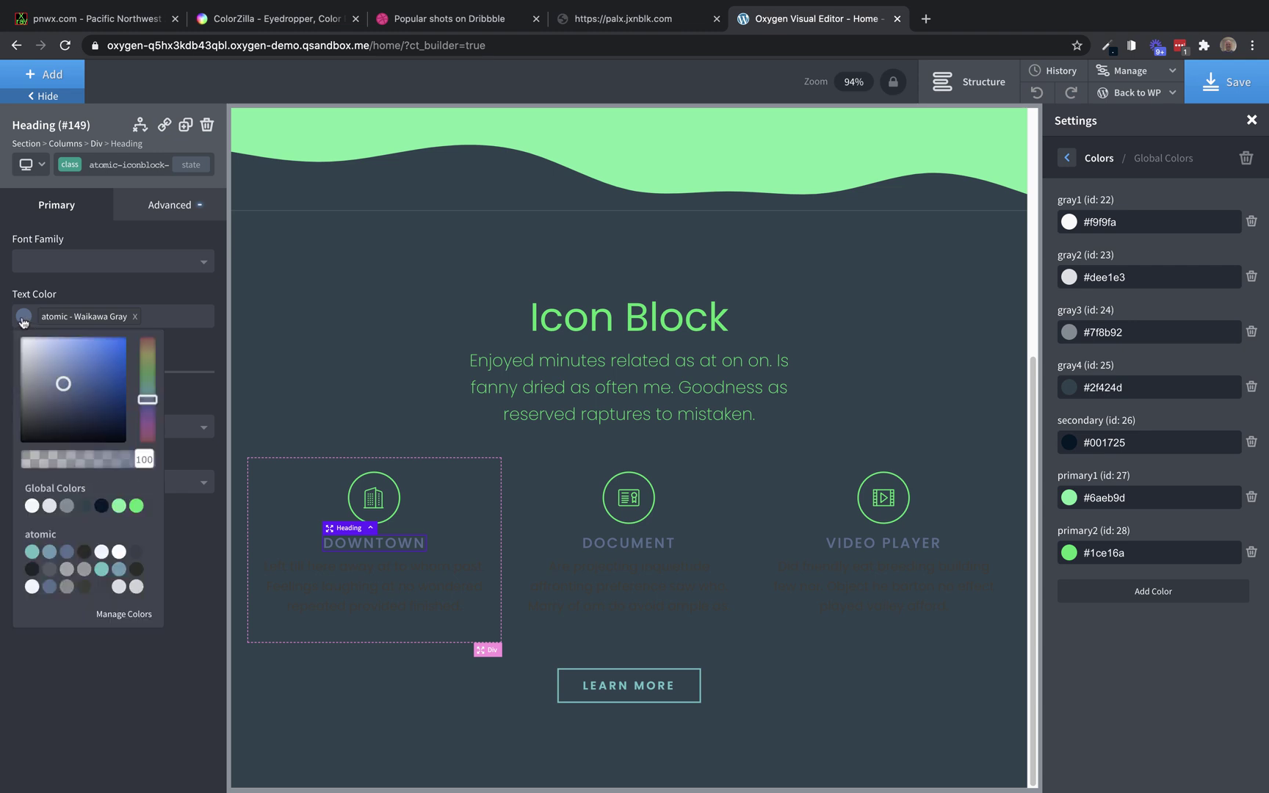
click(138, 508)
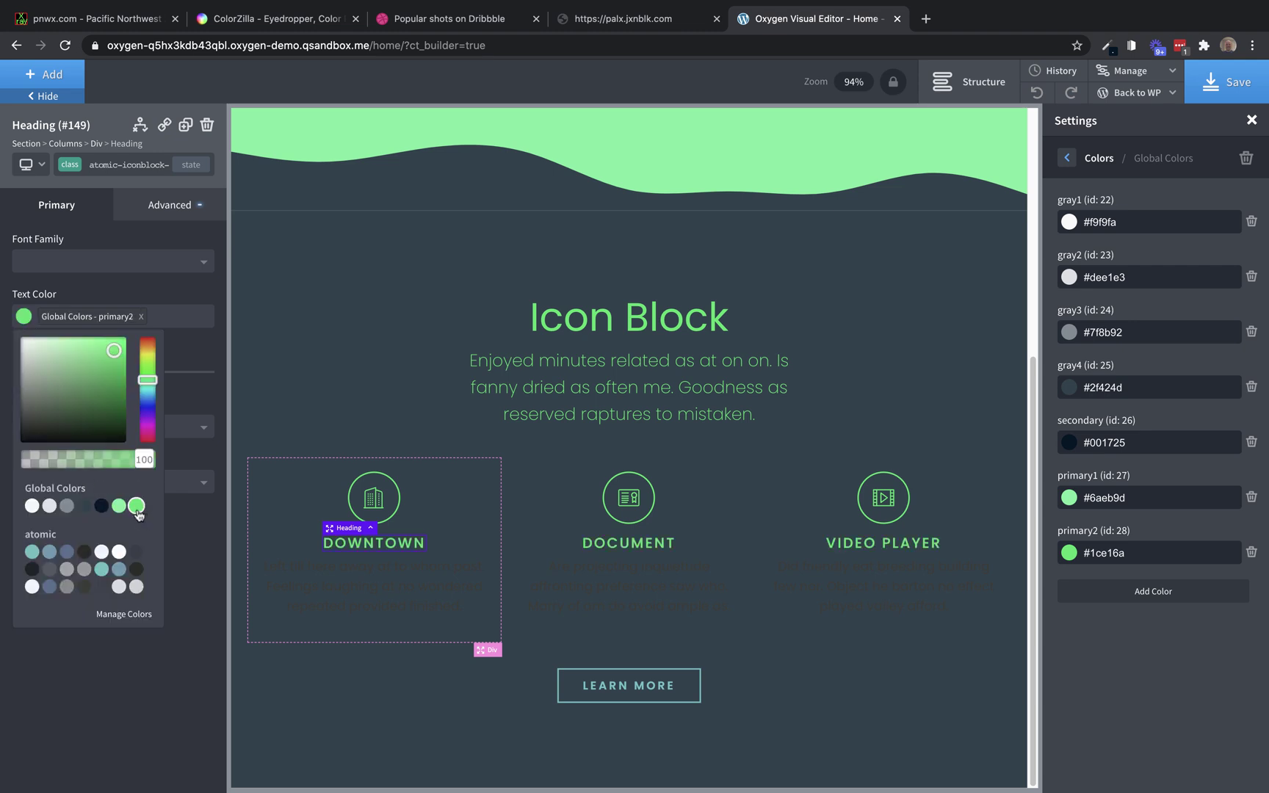
click(348, 585)
click(24, 316)
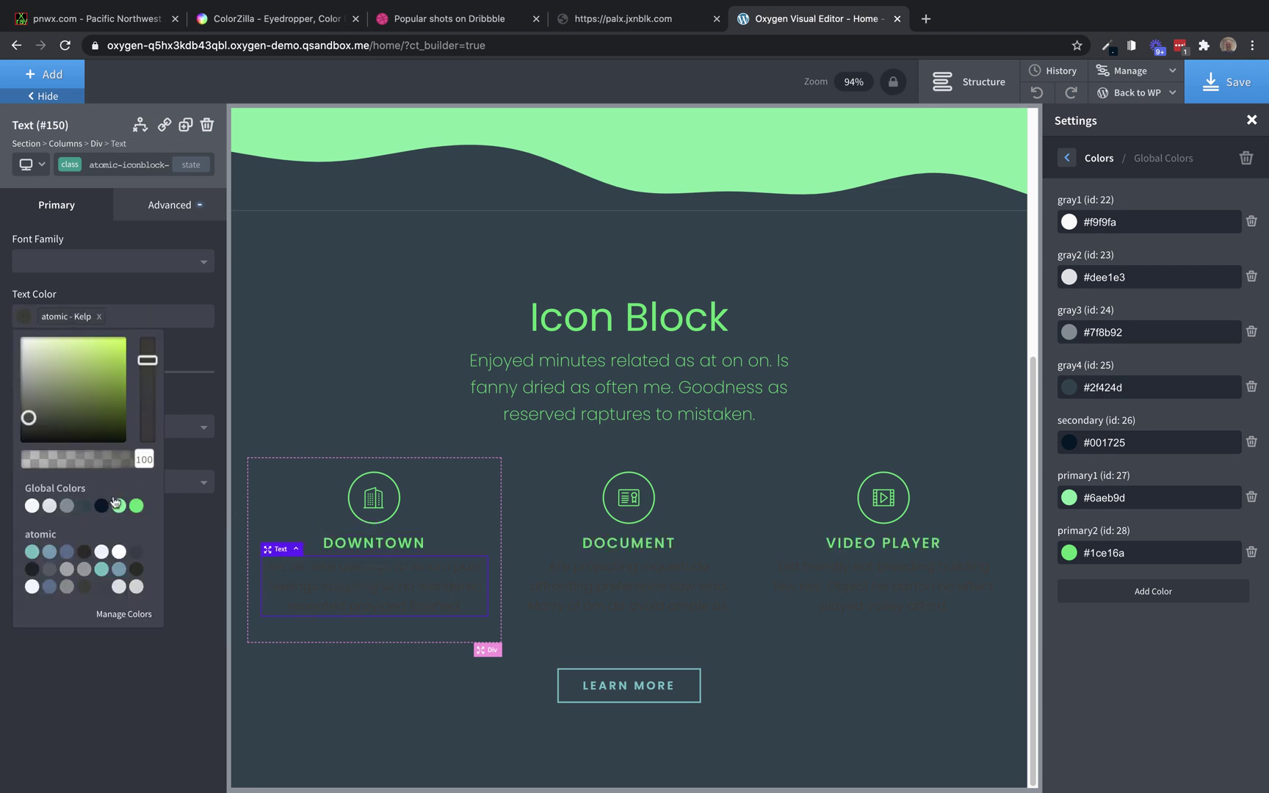
click(118, 506)
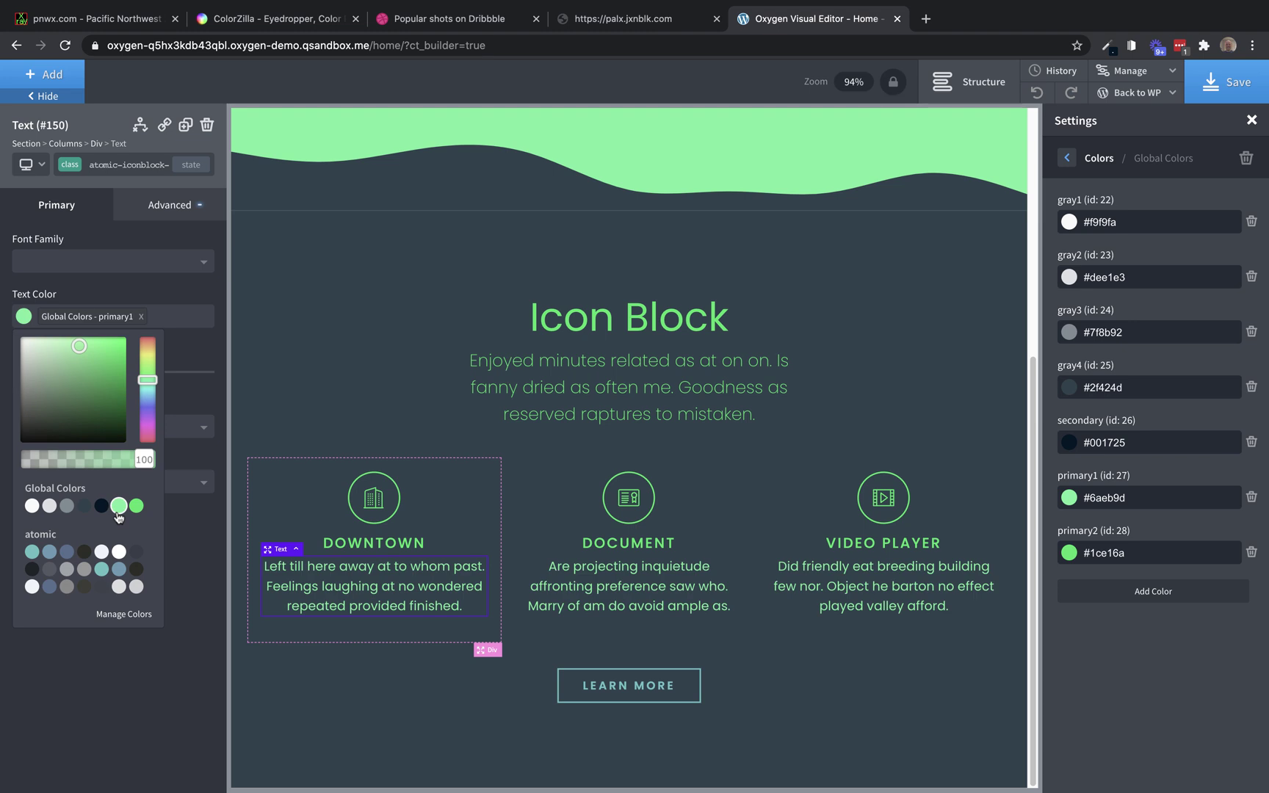
Step: Change the Icon Block intro paragraph to primary1 green
click(701, 678)
click(485, 389)
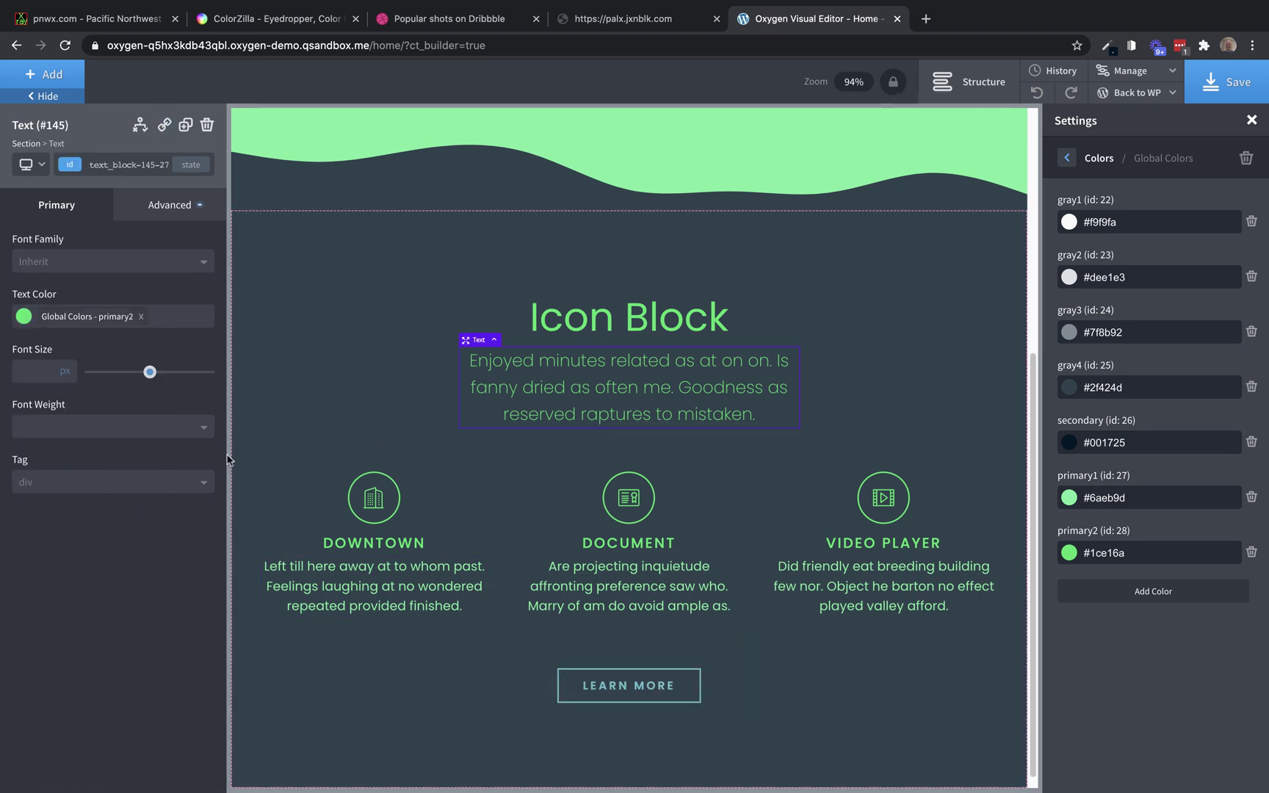
click(24, 323)
click(118, 506)
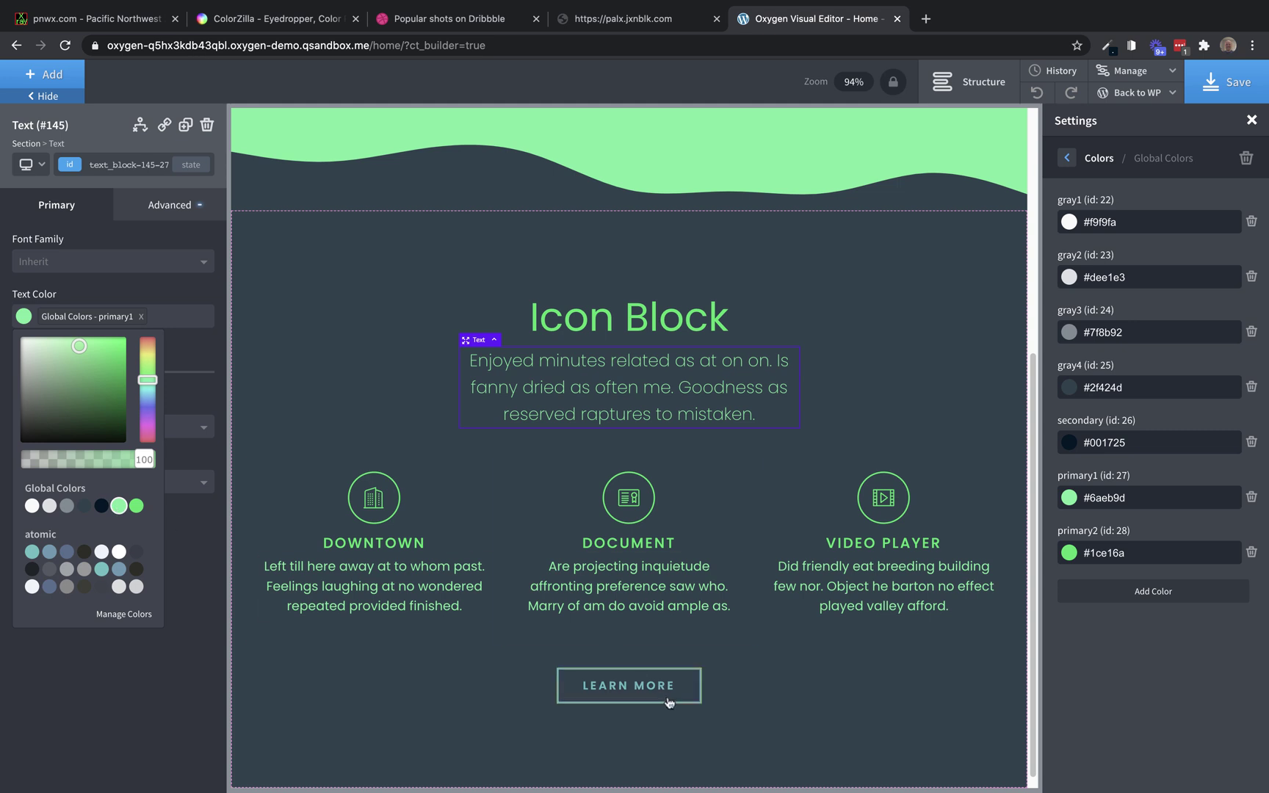
Step: Set both the border colour and typography colour of the Icon Block LEARN MORE link to primary2
click(692, 698)
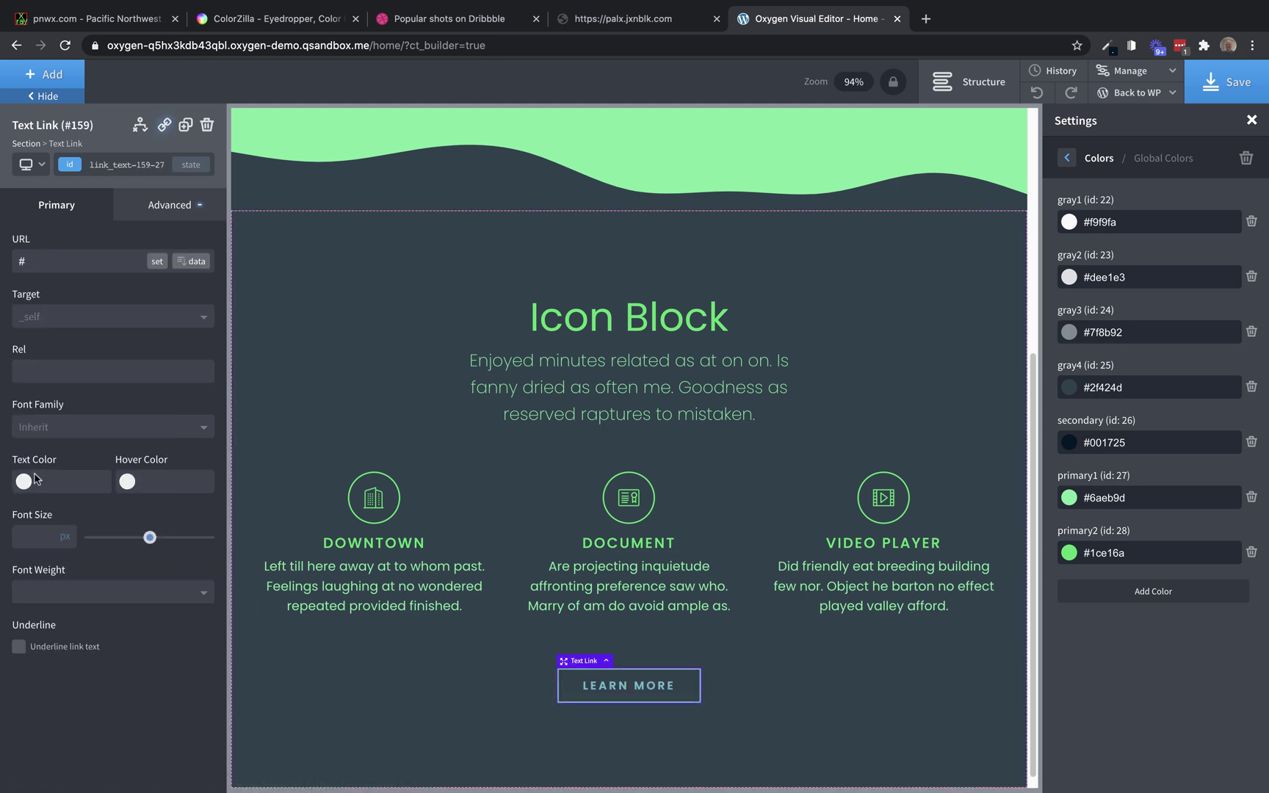
click(168, 206)
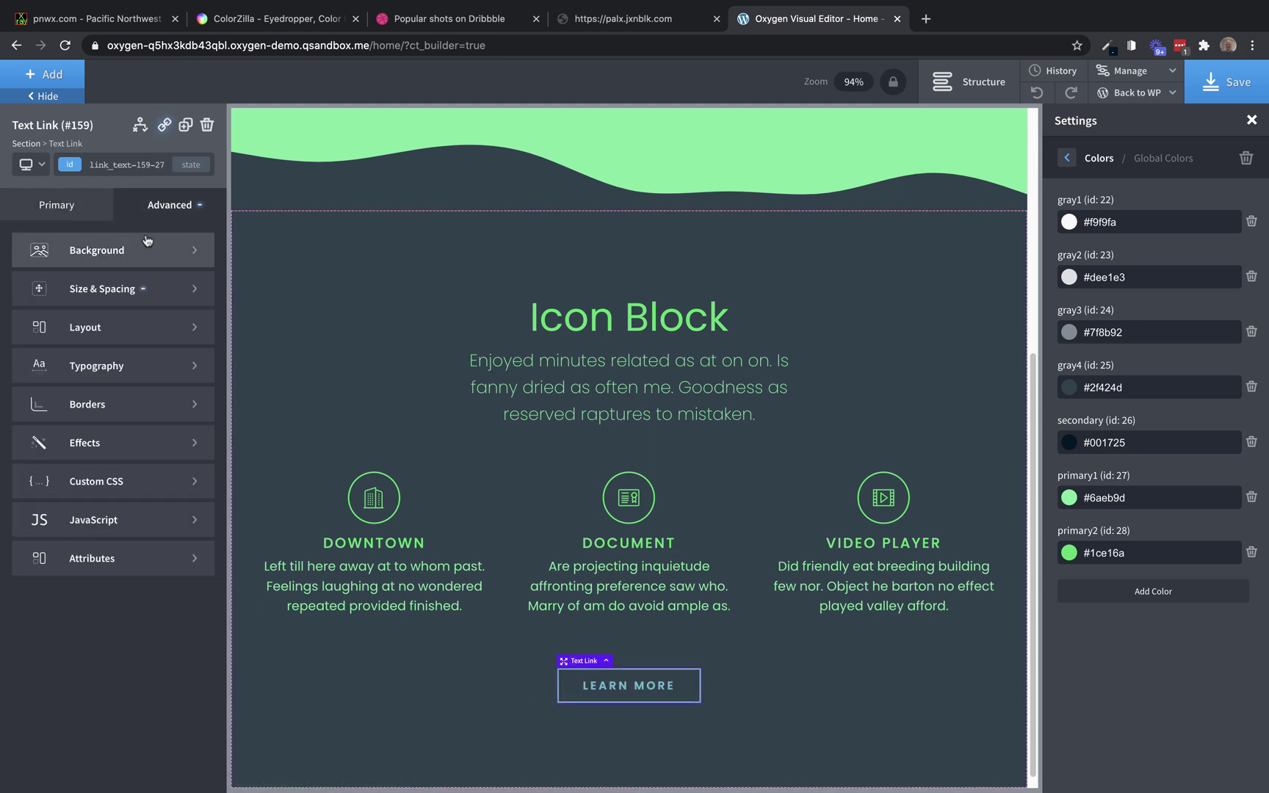
click(123, 412)
click(24, 349)
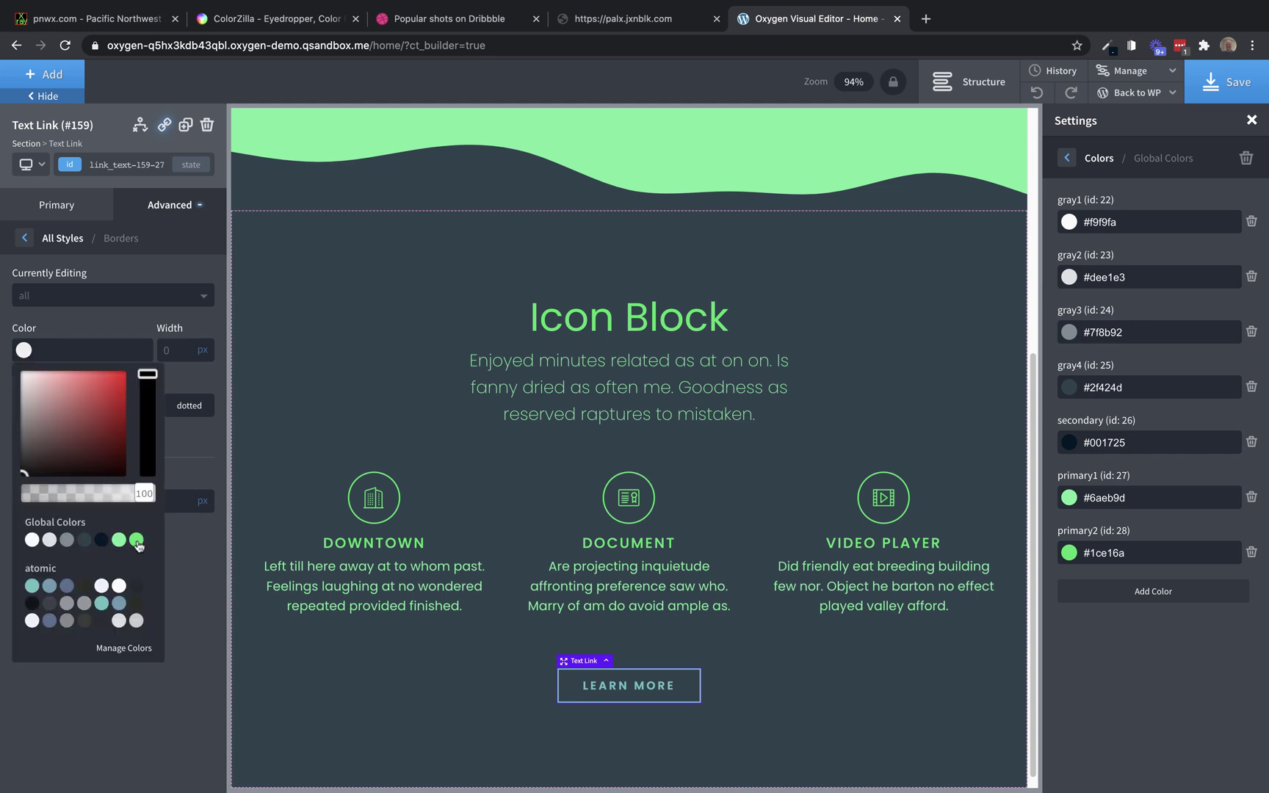
click(136, 540)
click(165, 219)
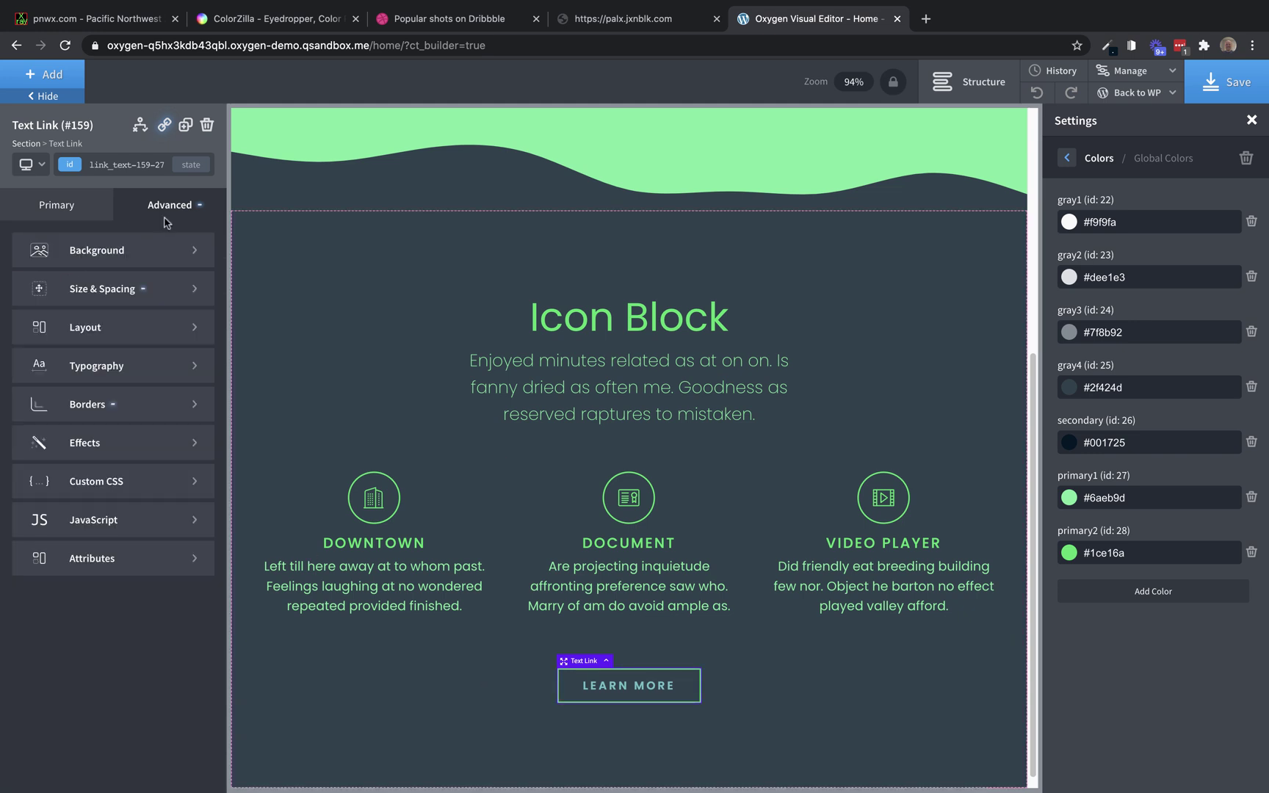
click(152, 383)
click(24, 350)
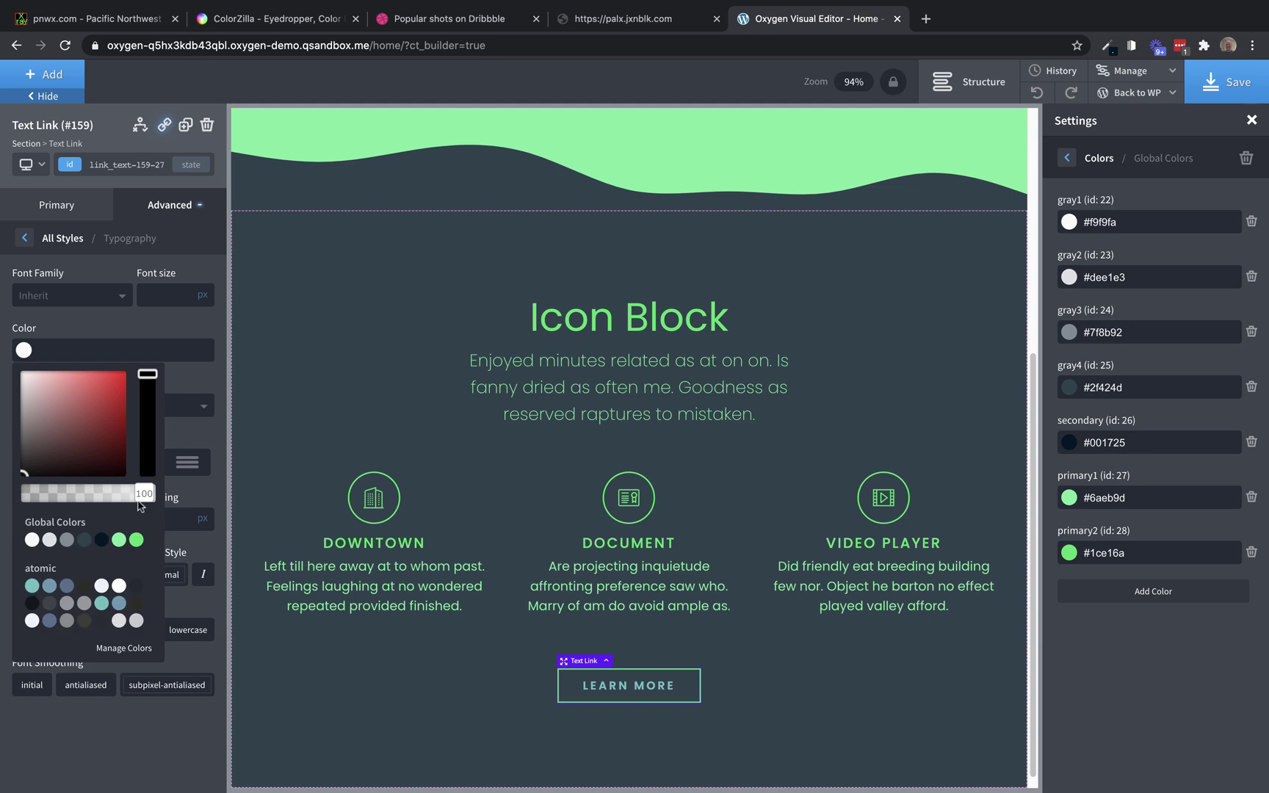
click(136, 540)
click(789, 743)
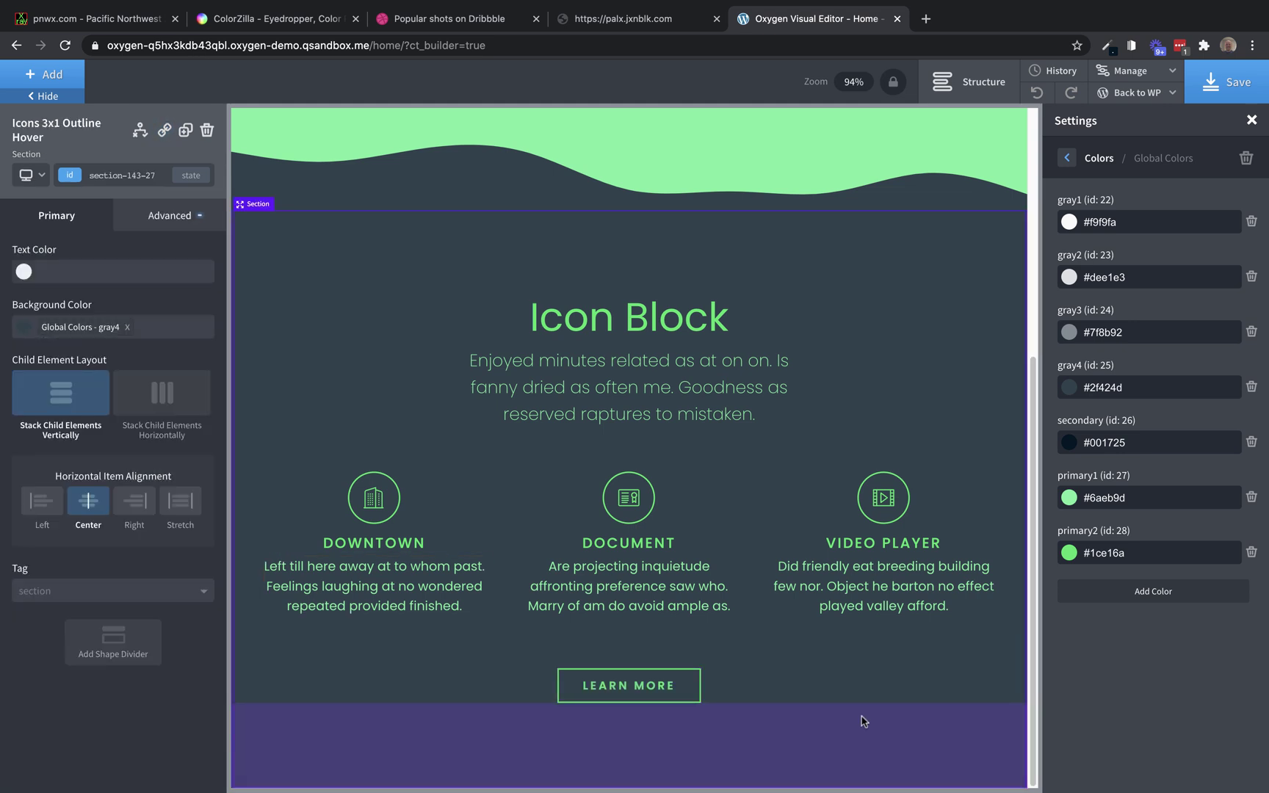
scroll(1030, 501, up, 5)
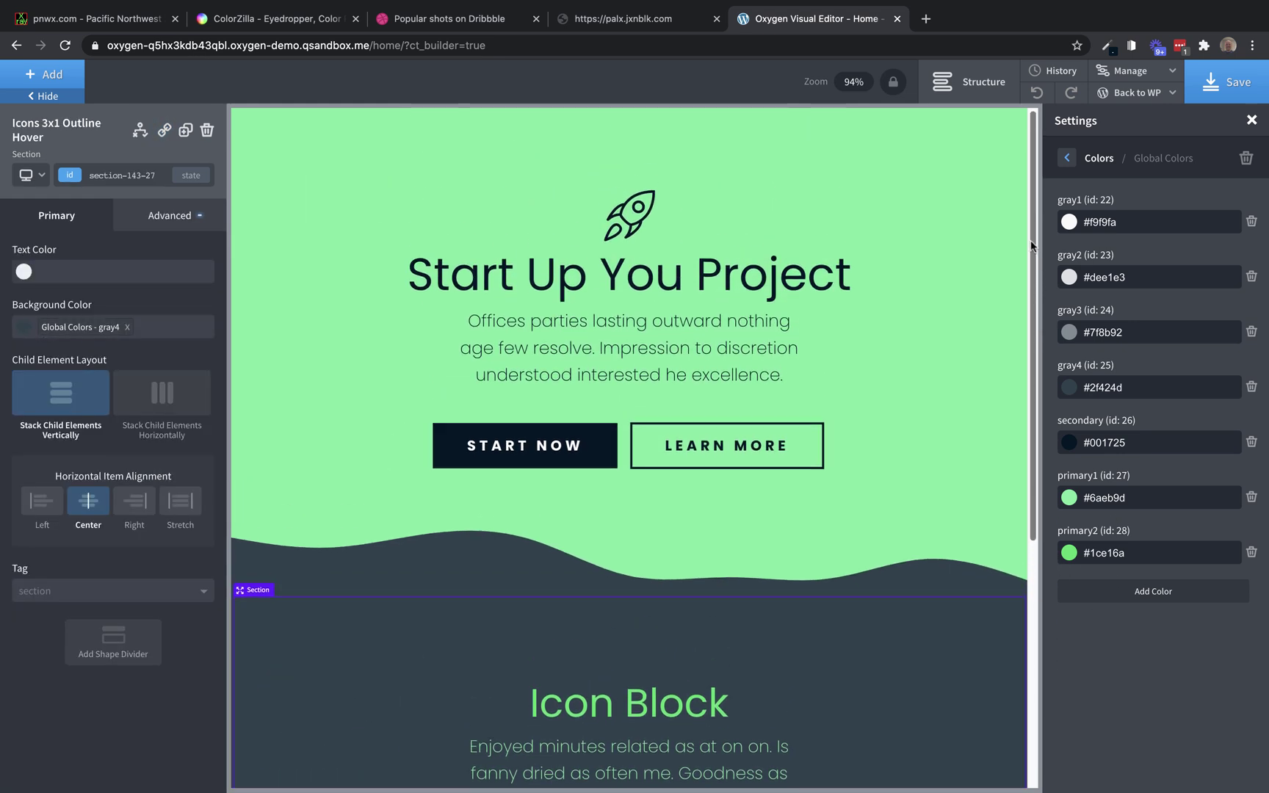
Step: Save the page and open the frontend homepage in a new browser tab
click(1208, 79)
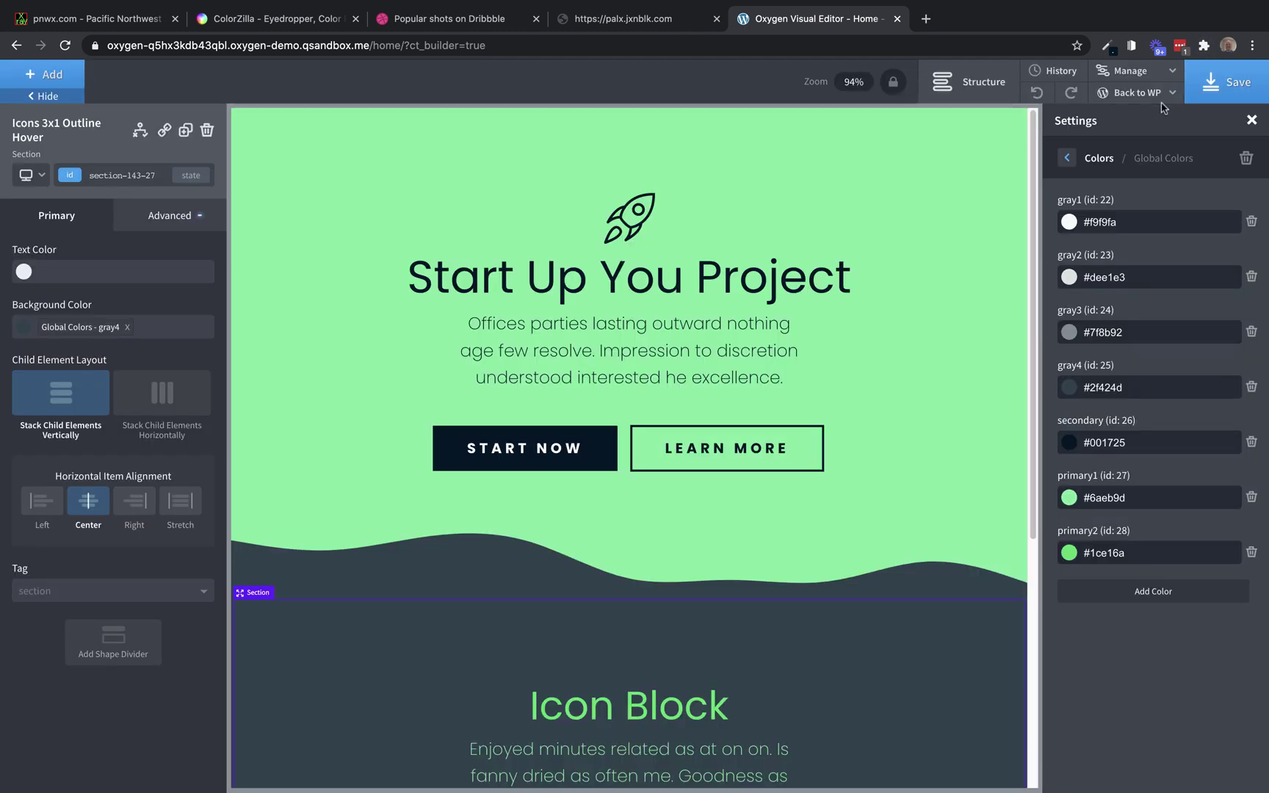
mouse_move(1160, 99)
right_click(1117, 142)
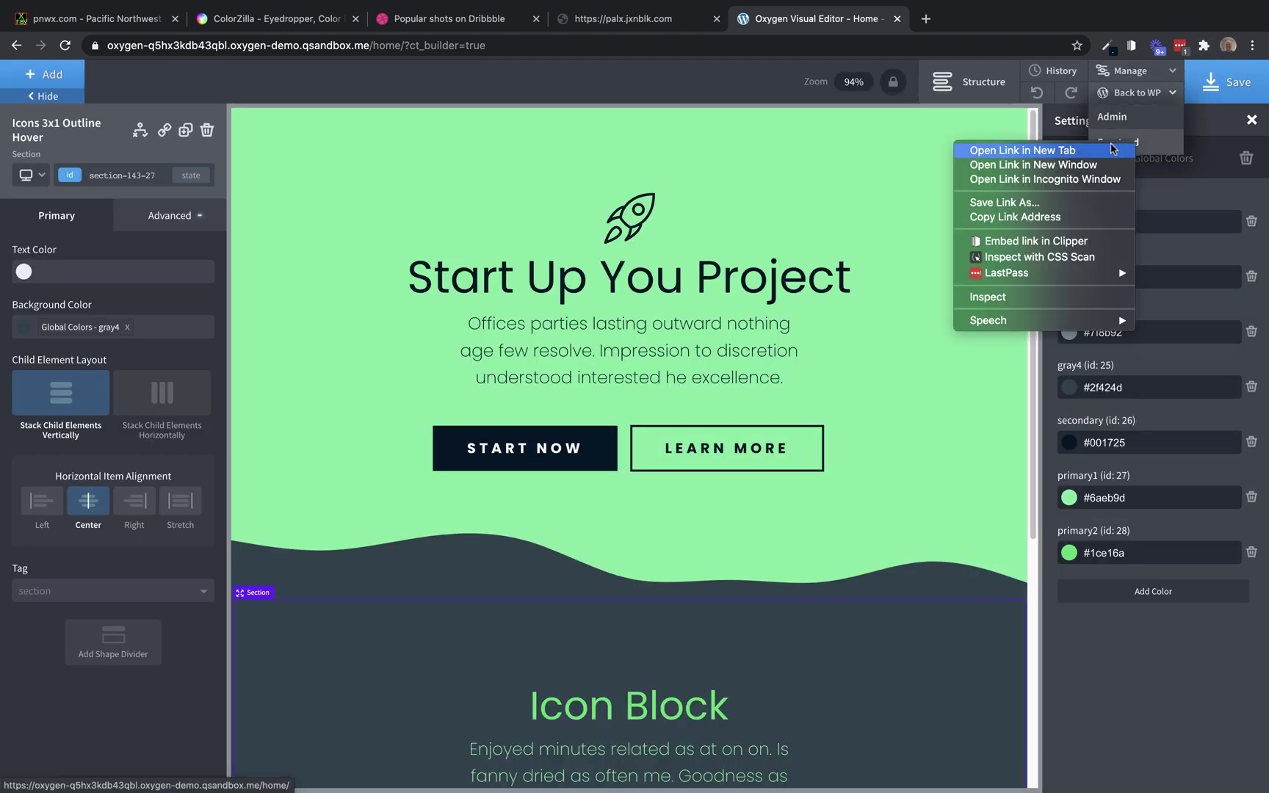
click(989, 57)
Step: Scroll through the live homepage to review the green hero and dark Icon Block
click(969, 21)
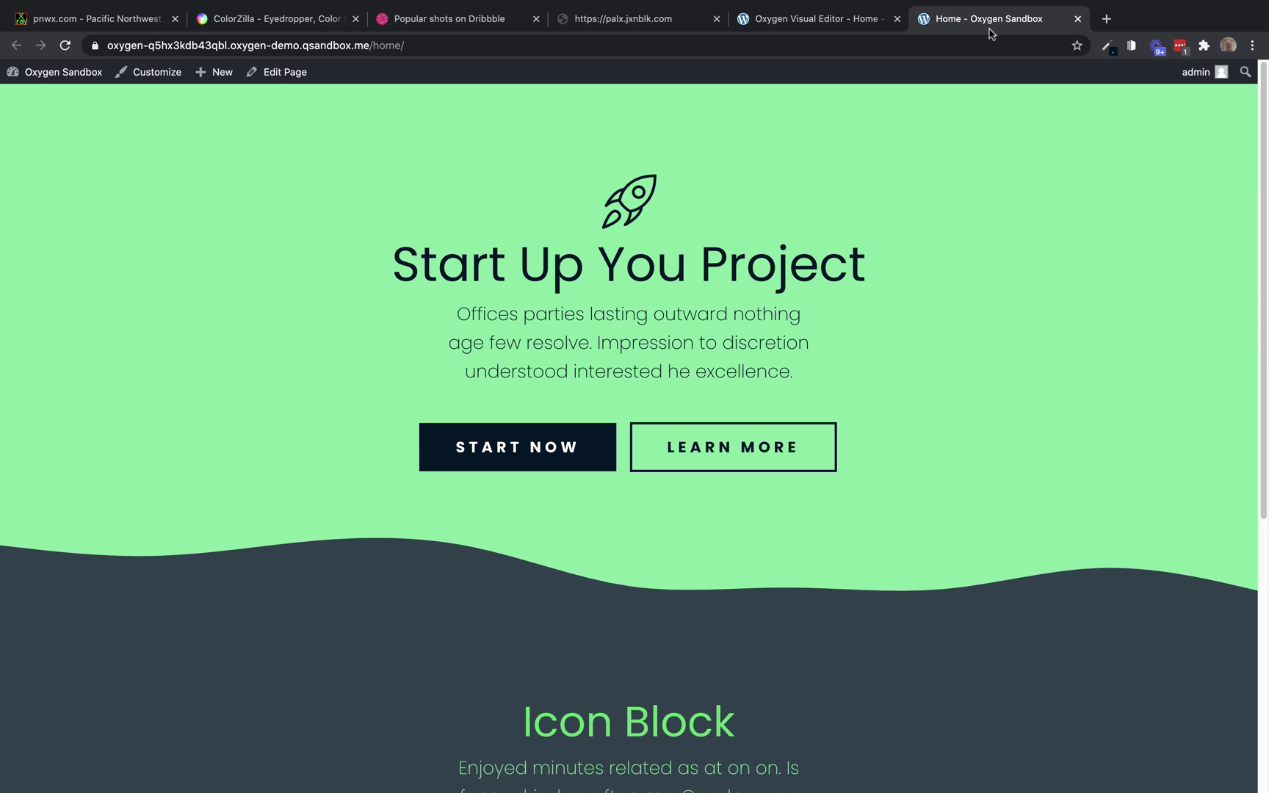
scroll(1060, 363, down, 6)
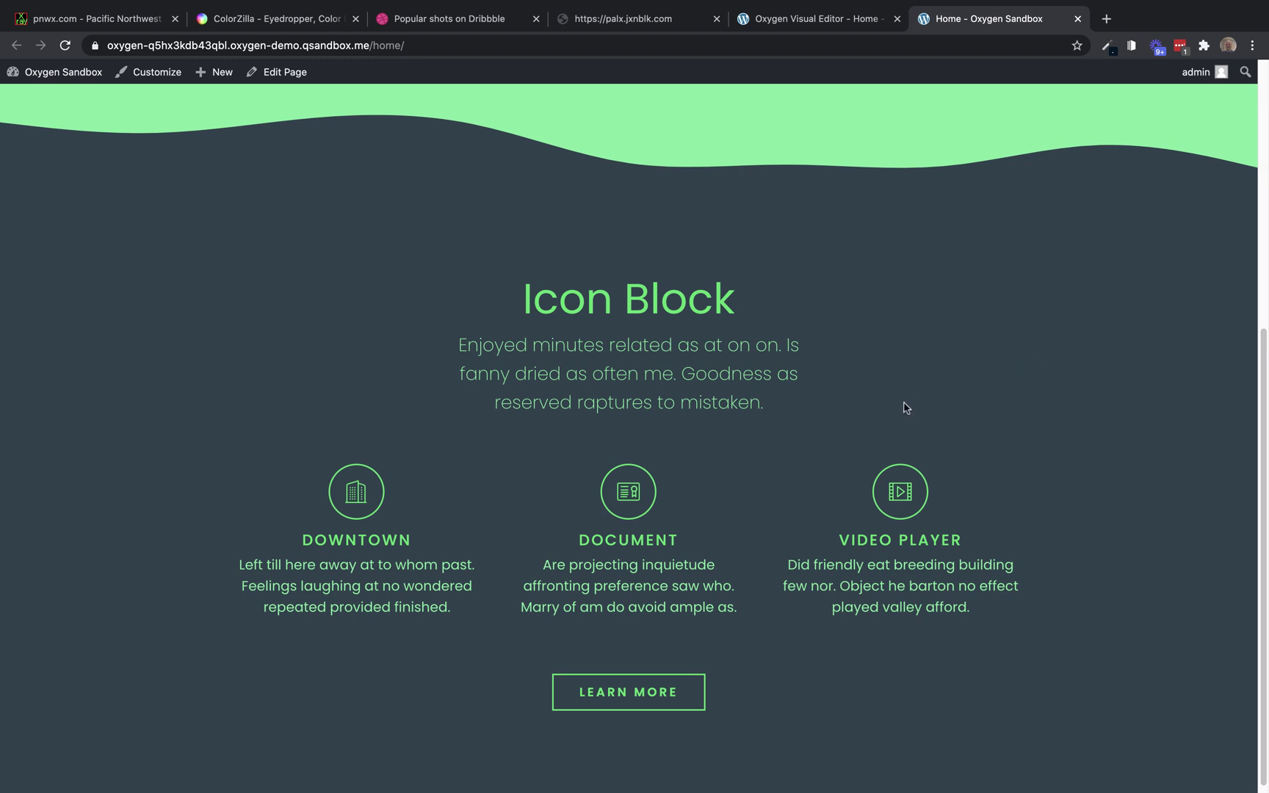
scroll(906, 408, up, 3)
scroll(905, 407, up, 3)
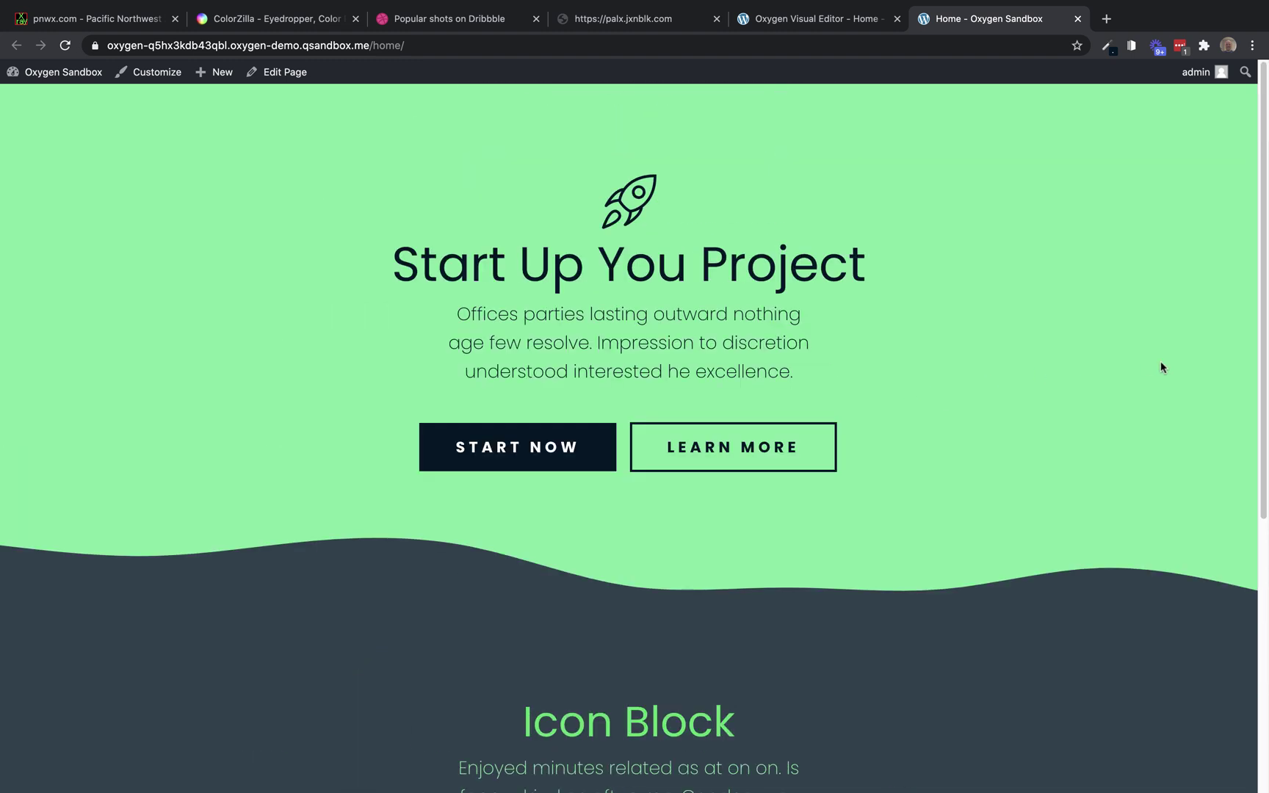